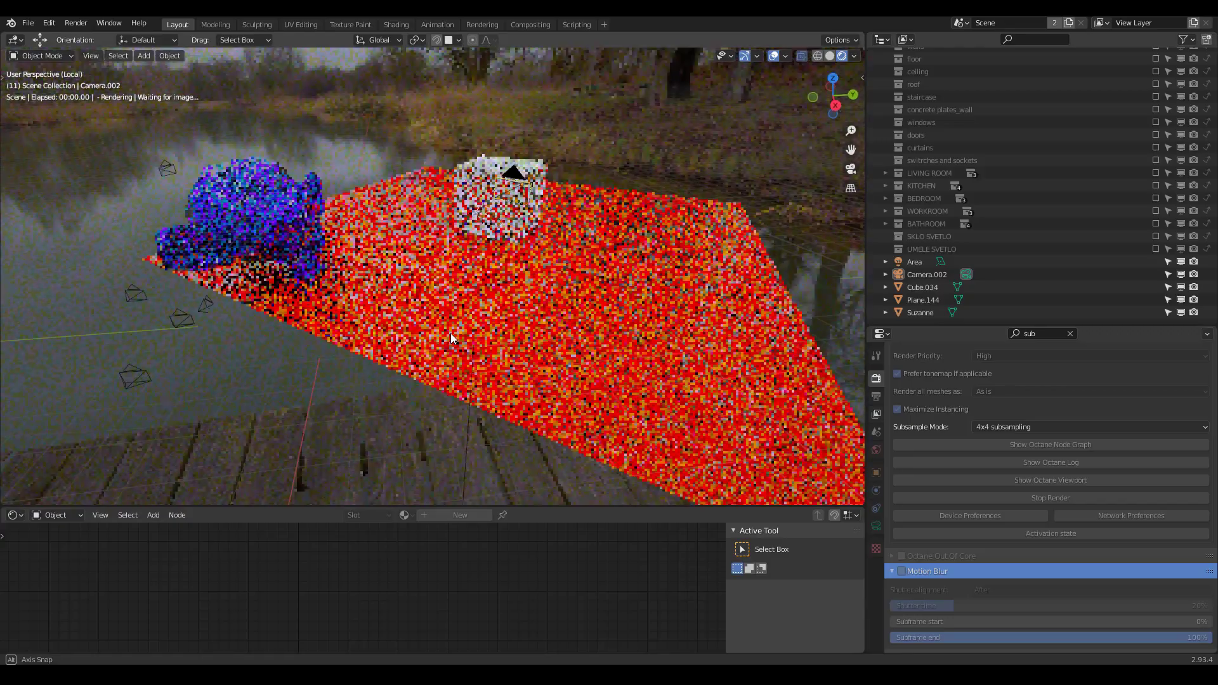
# Step: Move around the red plane test scene and walk through the apartment's living room to examine the viewport render's responsiveness
pyautogui.moveTo(451, 333)
pyautogui.mouseDown(button='middle')
pyautogui.moveTo(310, 345)
pyautogui.moveTo(505, 320)
pyautogui.moveTo(463, 322)
pyautogui.mouseUp(button='middle')
pyautogui.scroll(-5, 330, 342)
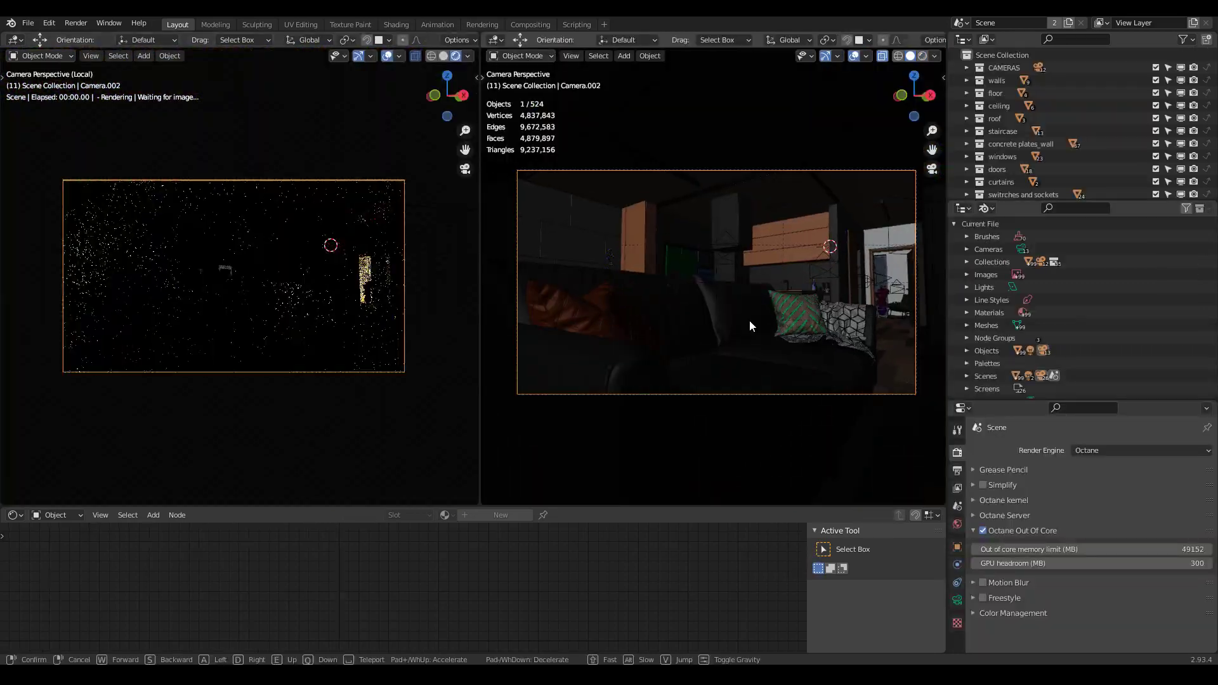
pyautogui.press('w')
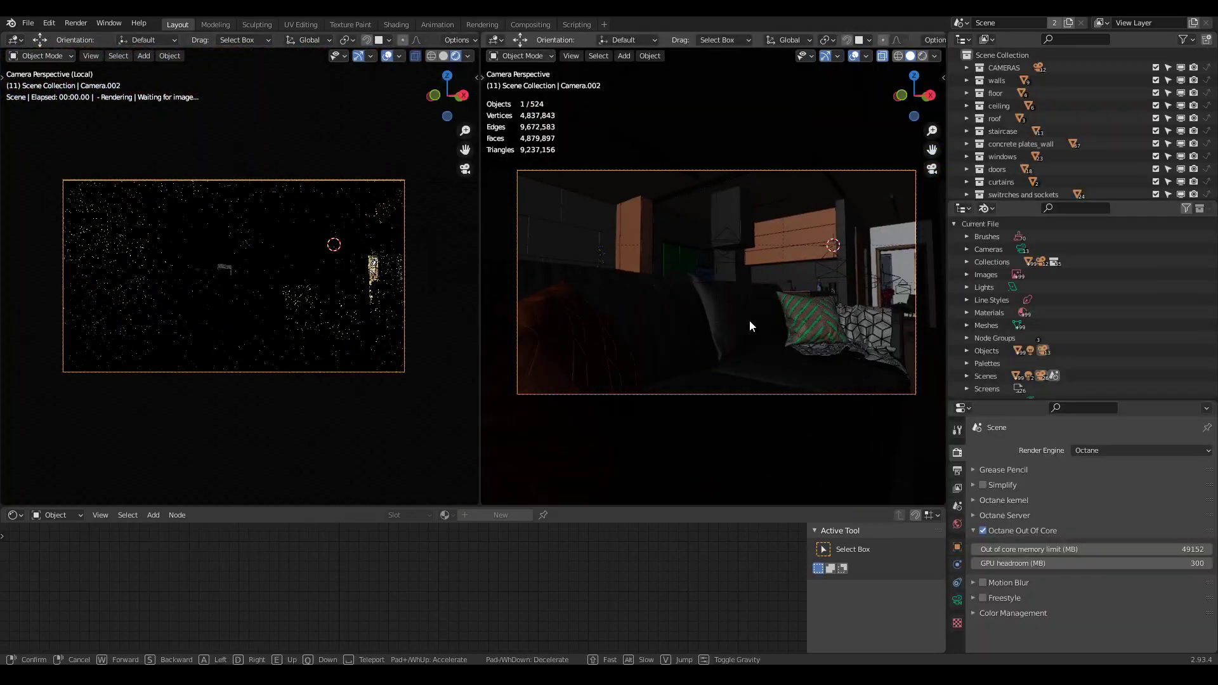
pyautogui.press('e')
pyautogui.press('s')
pyautogui.press('w')
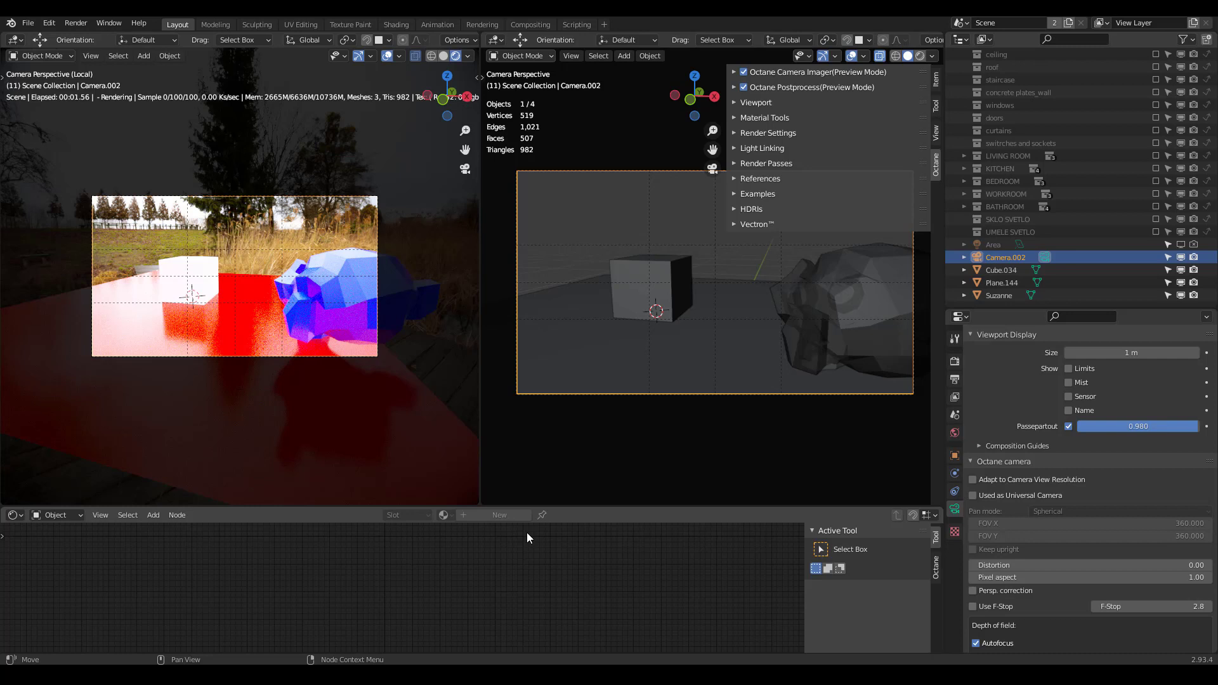
# Step: Show the Octane Viewport options and apply the MAX viewport performance preset in the apartment scene
pyautogui.click(736, 102)
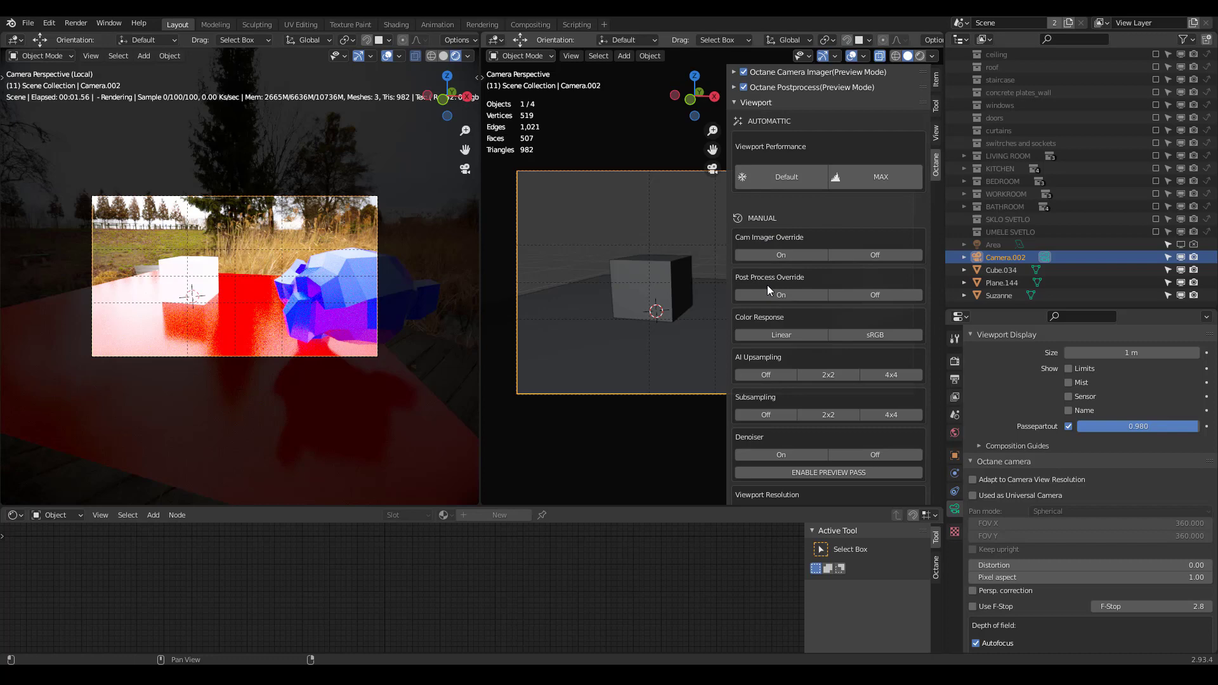
pyautogui.scroll(-5, 774, 470)
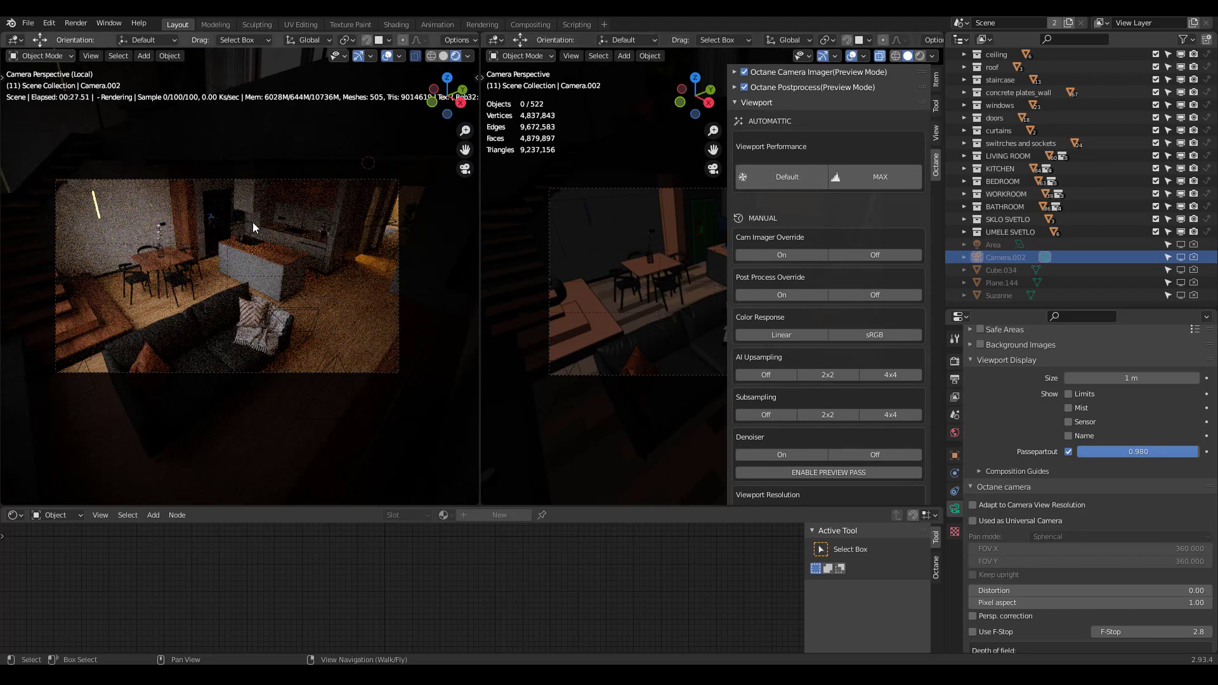
pyautogui.scroll(1, 233, 252)
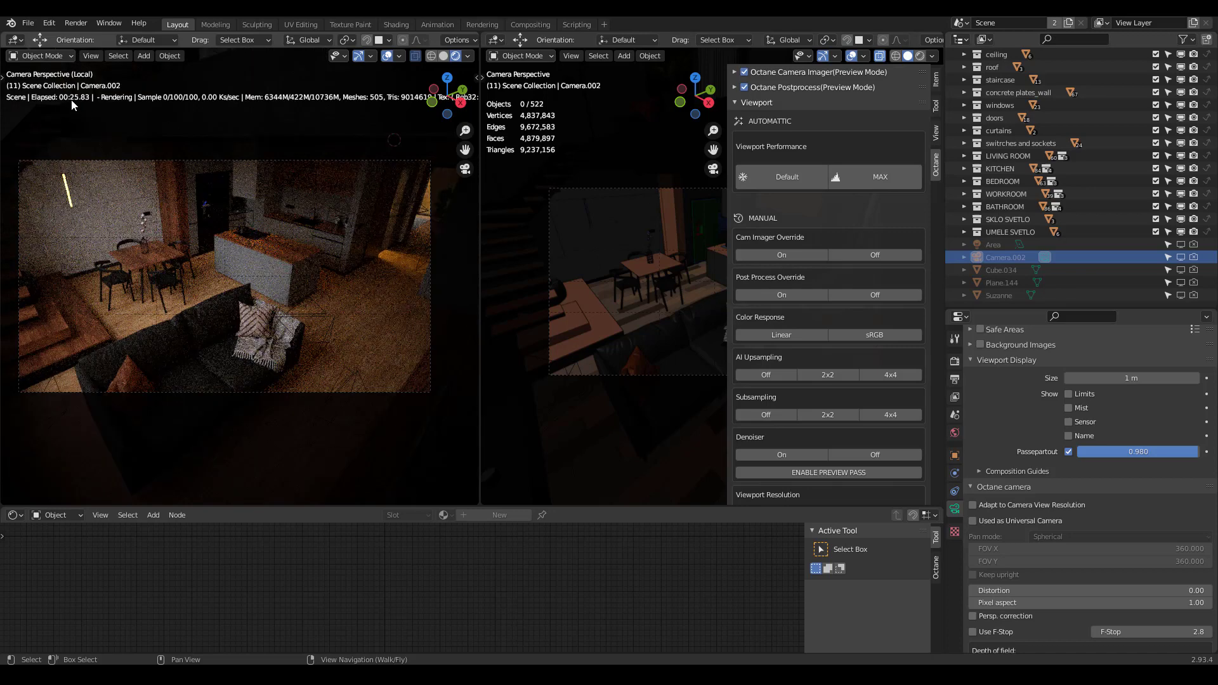
pyautogui.click(899, 180)
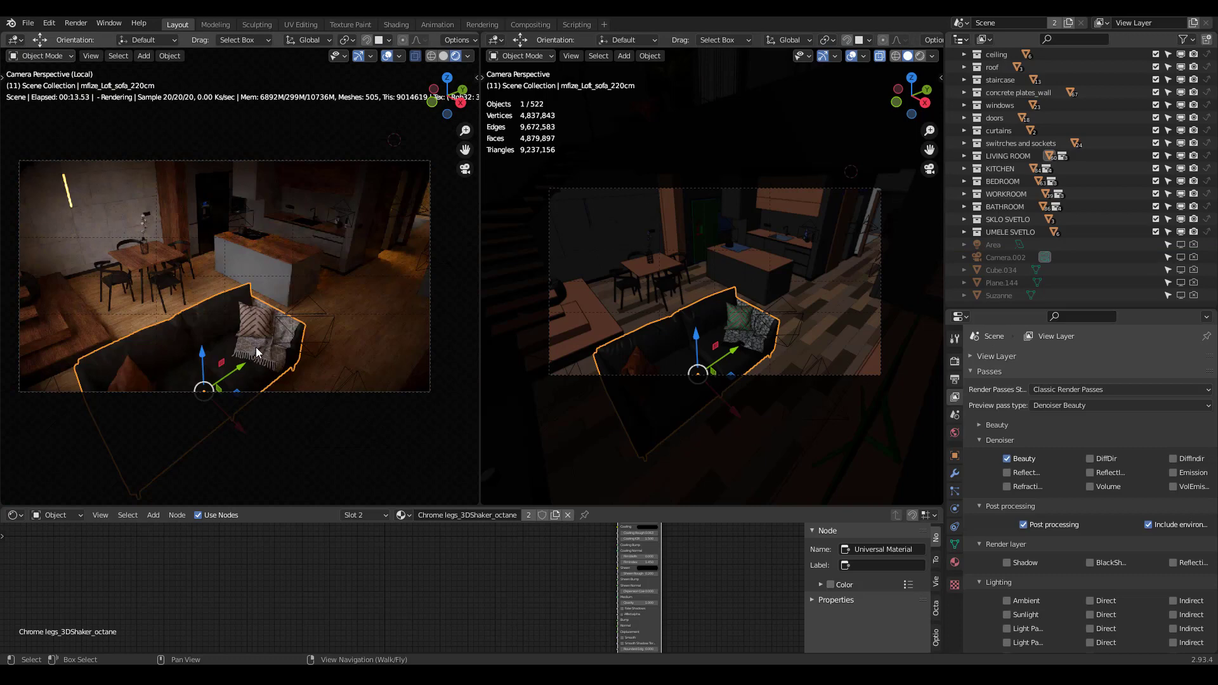
# Step: Resize the rendered camera view and walk through the apartment past the sofa, staircase and dining table to examine viewport rendering speed
pyautogui.scroll(-3, 216, 298)
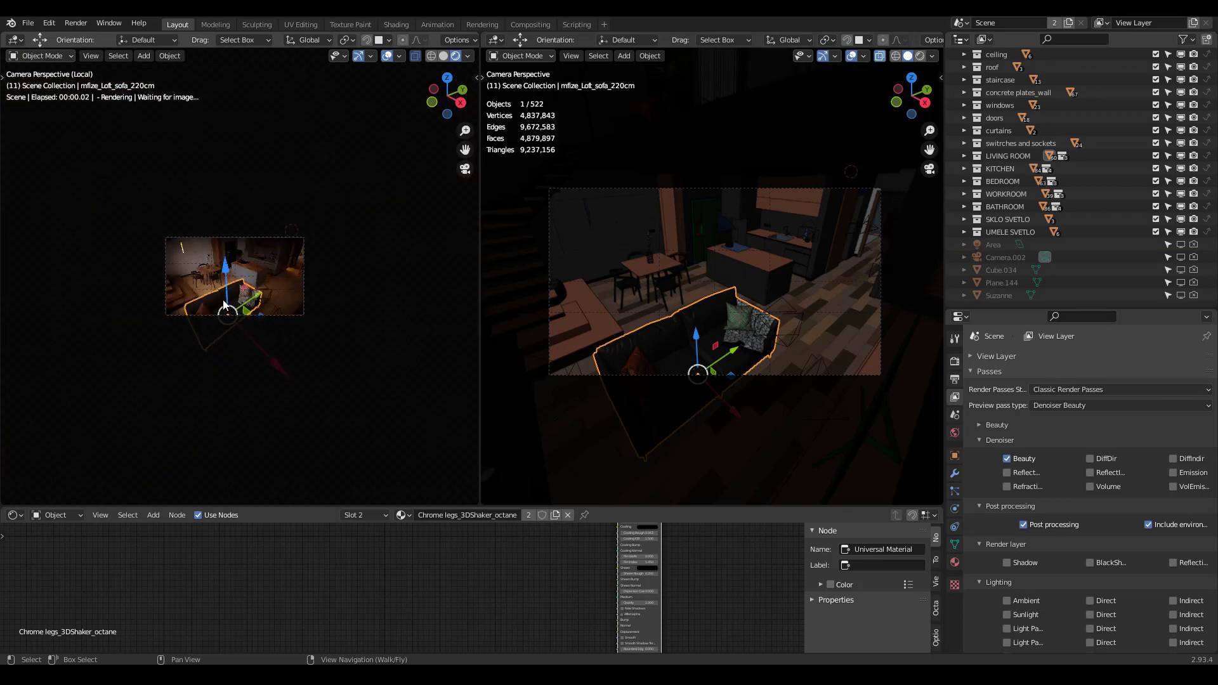
pyautogui.scroll(4, 230, 300)
pyautogui.scroll(-3, 230, 302)
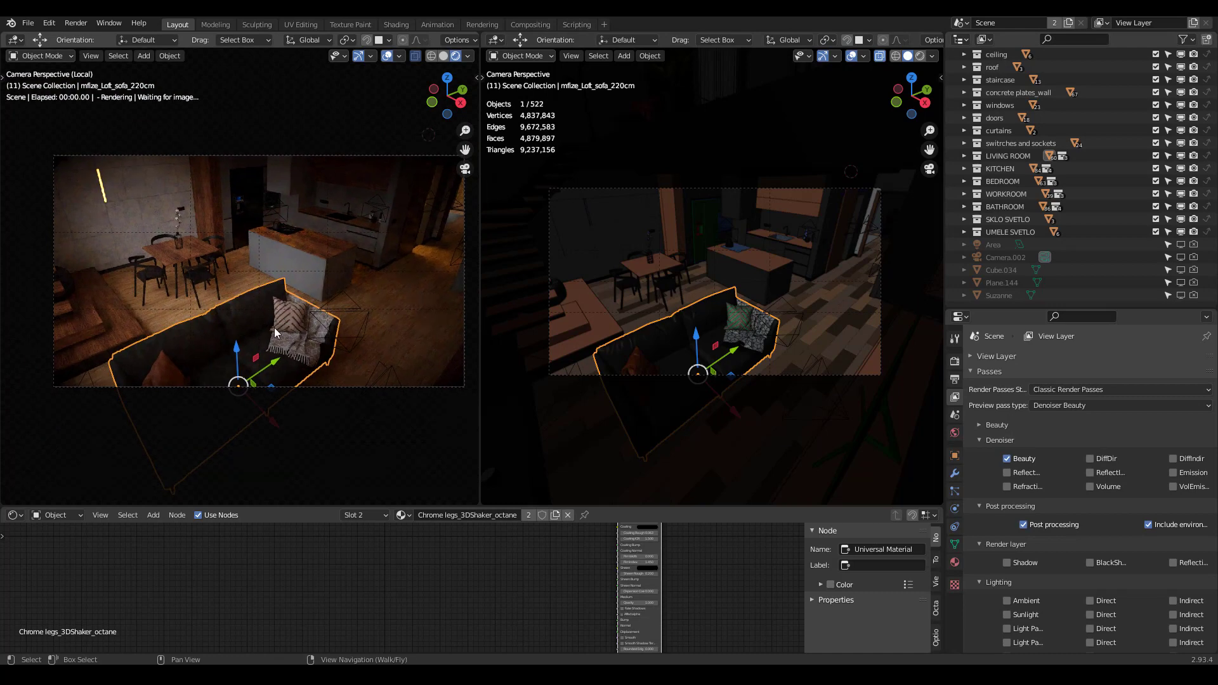
pyautogui.hotkey('shift', '`')
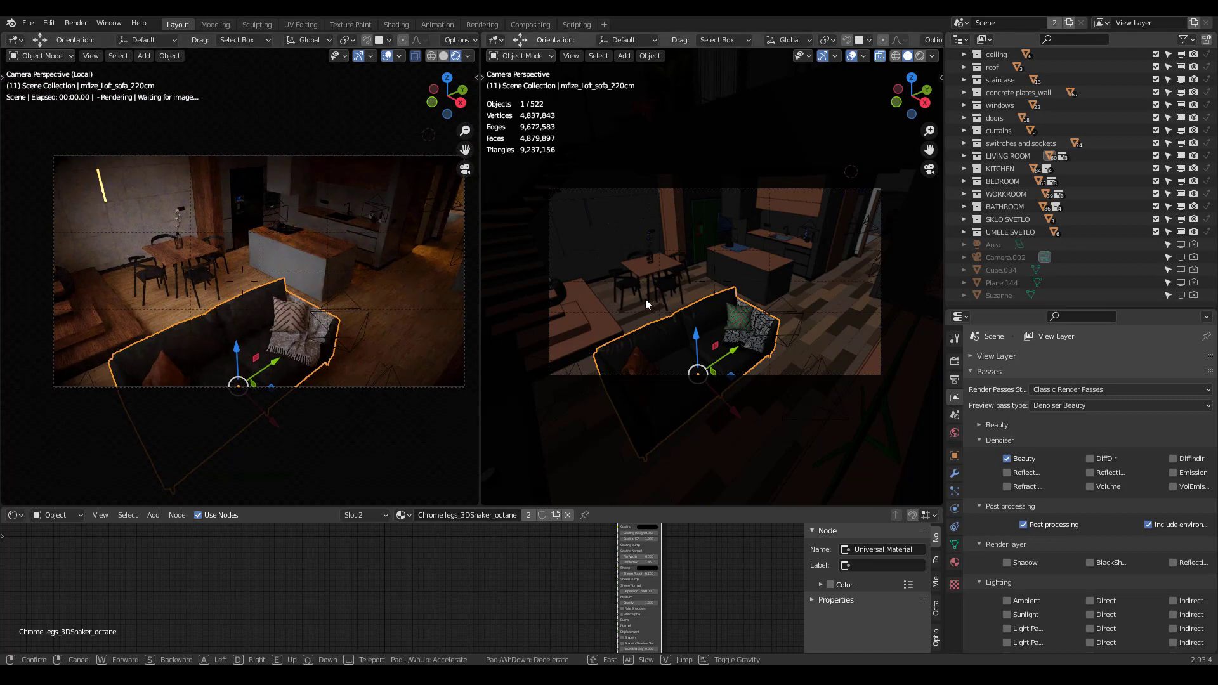
pyautogui.click(220, 349)
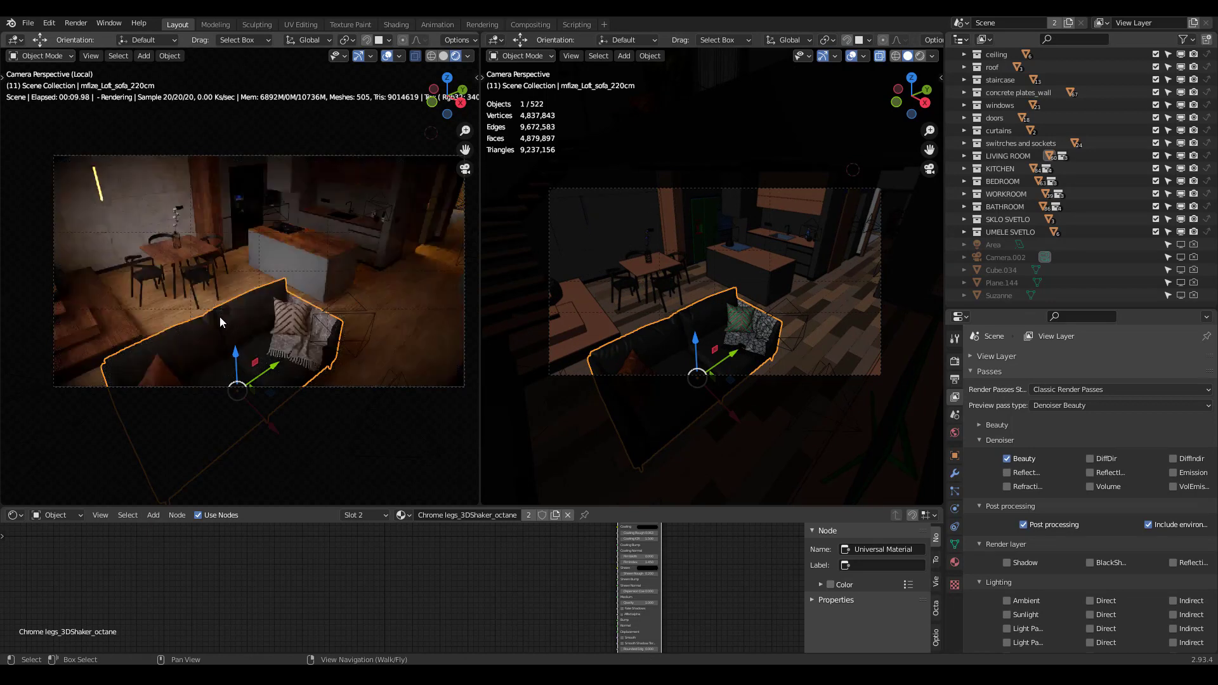
pyautogui.hotkey('shift', '`')
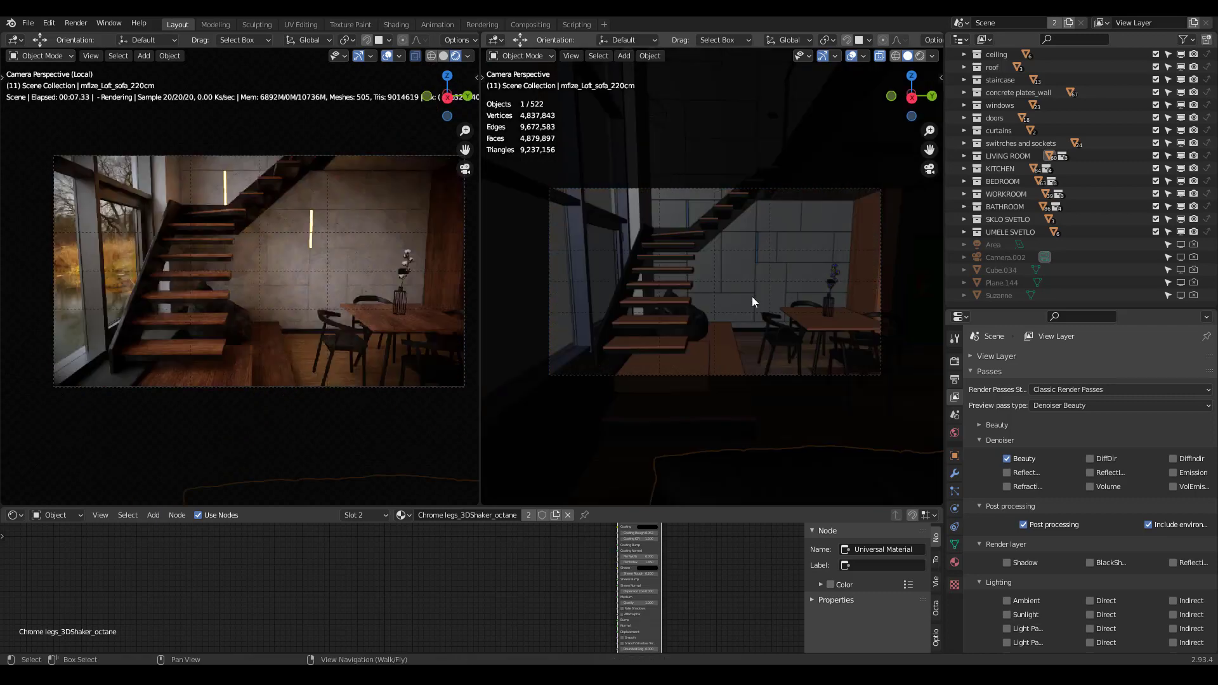
pyautogui.hotkey('shift', '`')
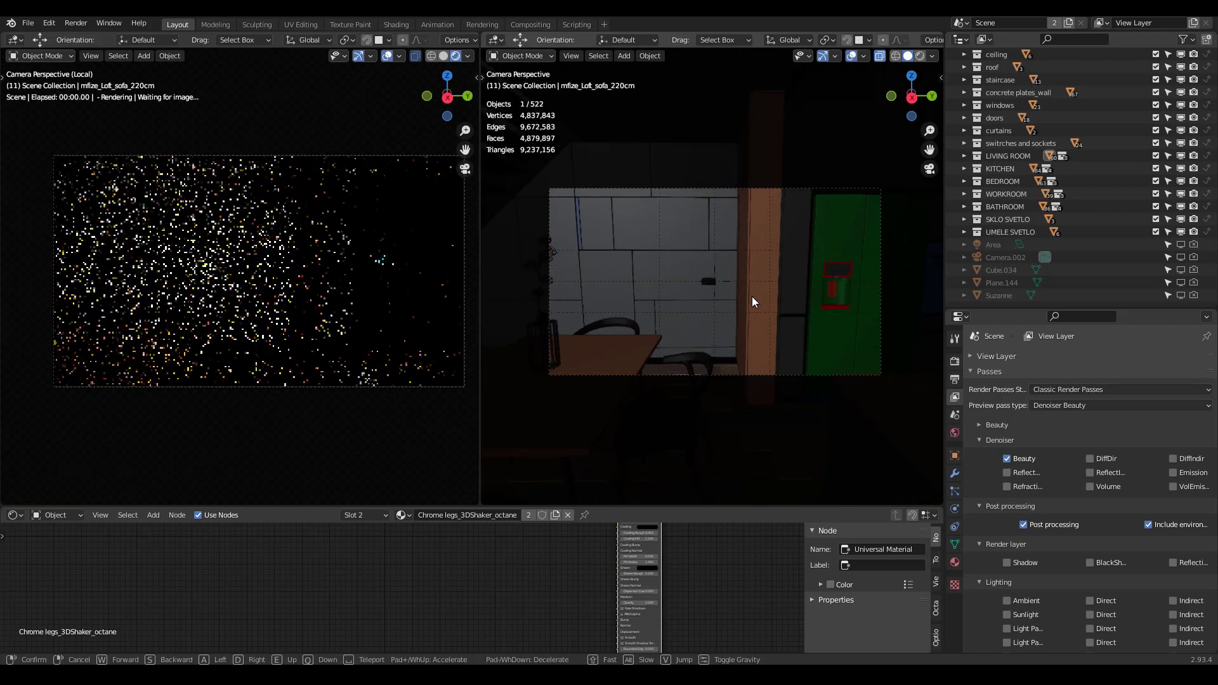
pyautogui.press('w')
pyautogui.press('s')
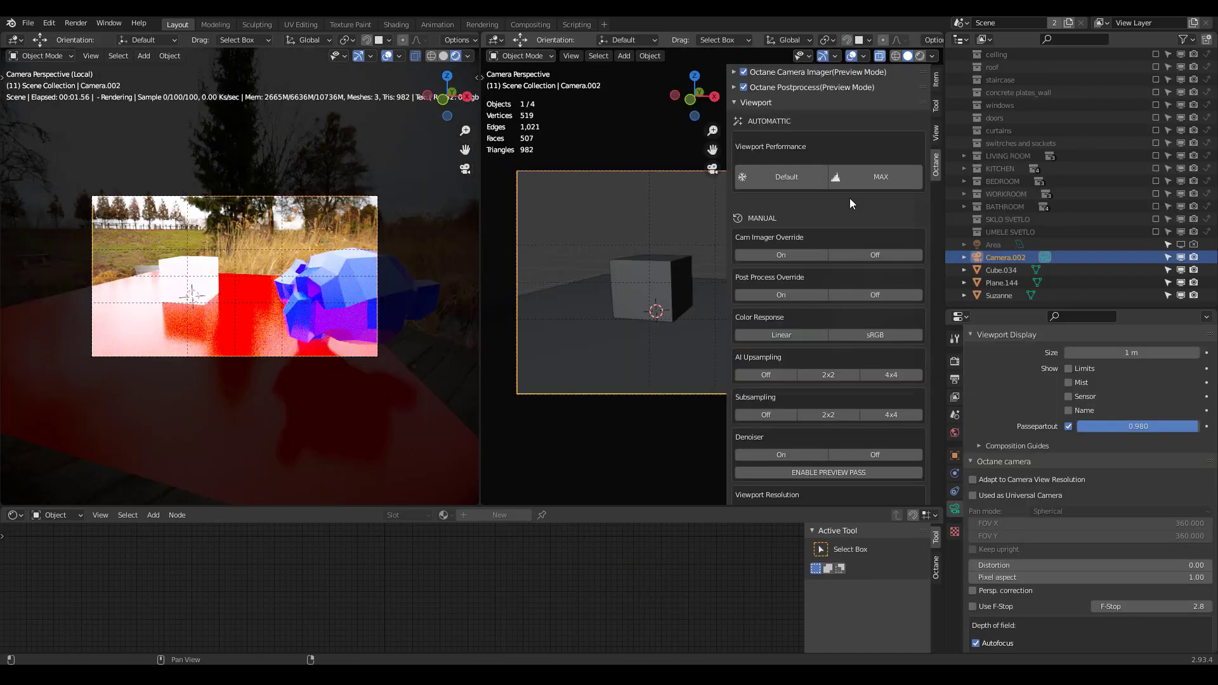
# Step: Apply the MAX viewport performance preset in the cube and monkey scene and set the preview pass type to Denoiser Beauty
pyautogui.click(871, 177)
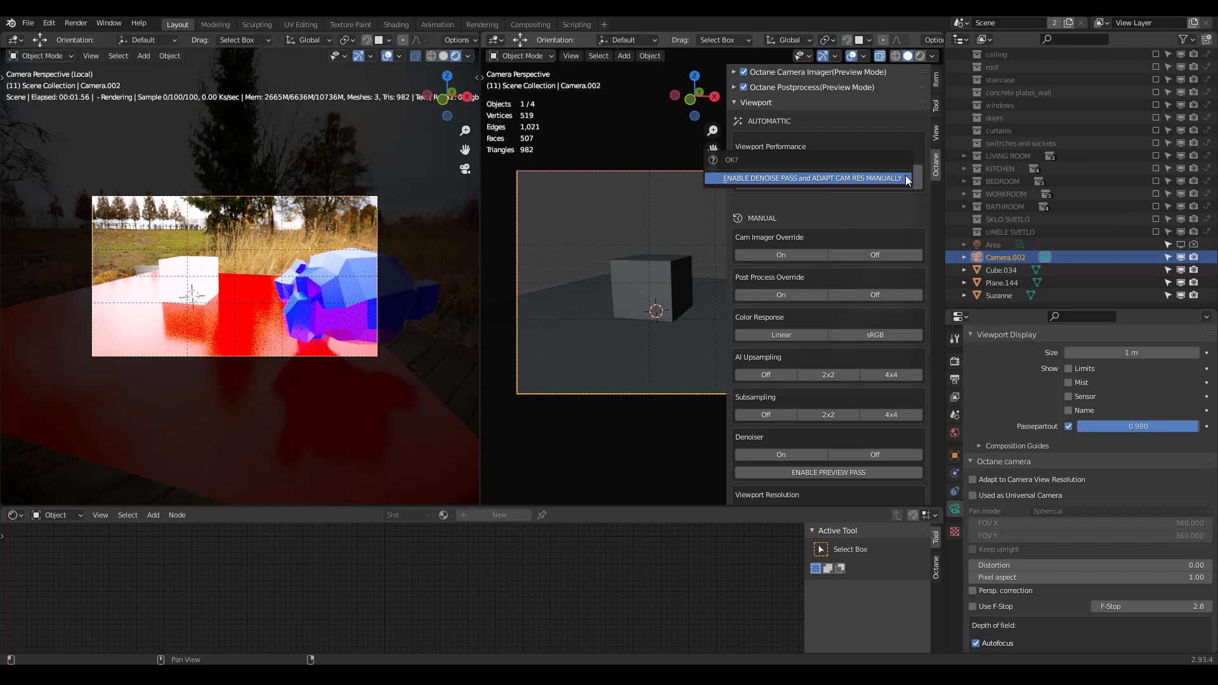
pyautogui.click(865, 178)
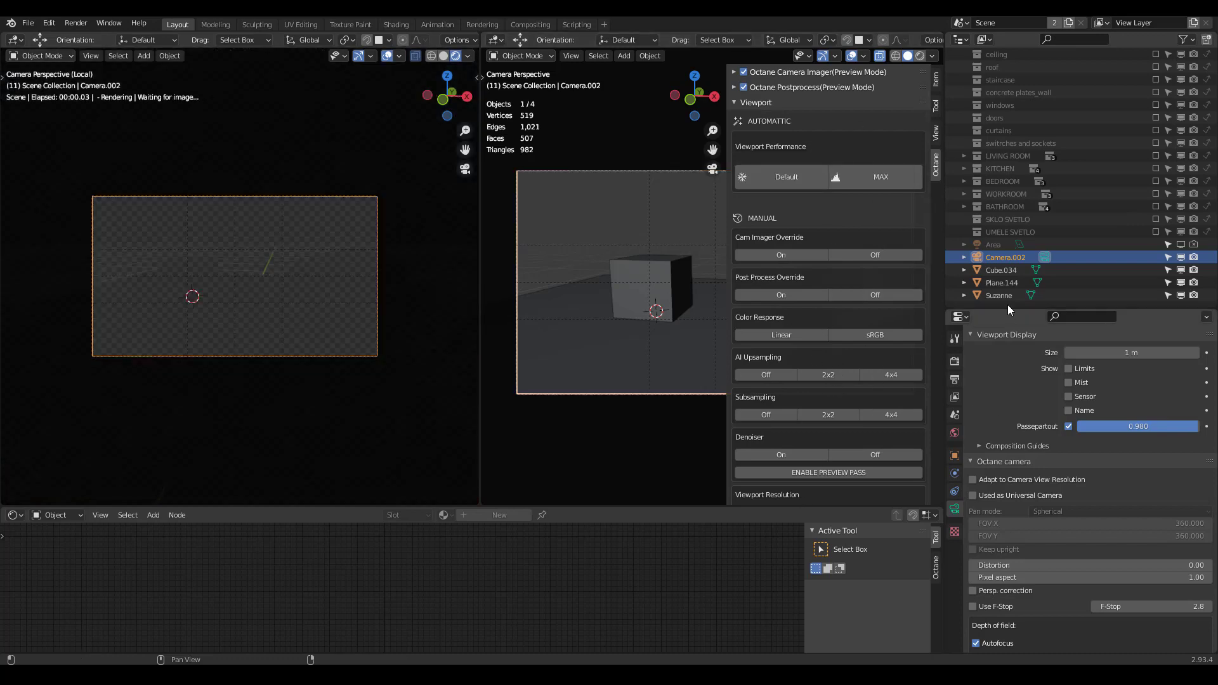
pyautogui.click(955, 397)
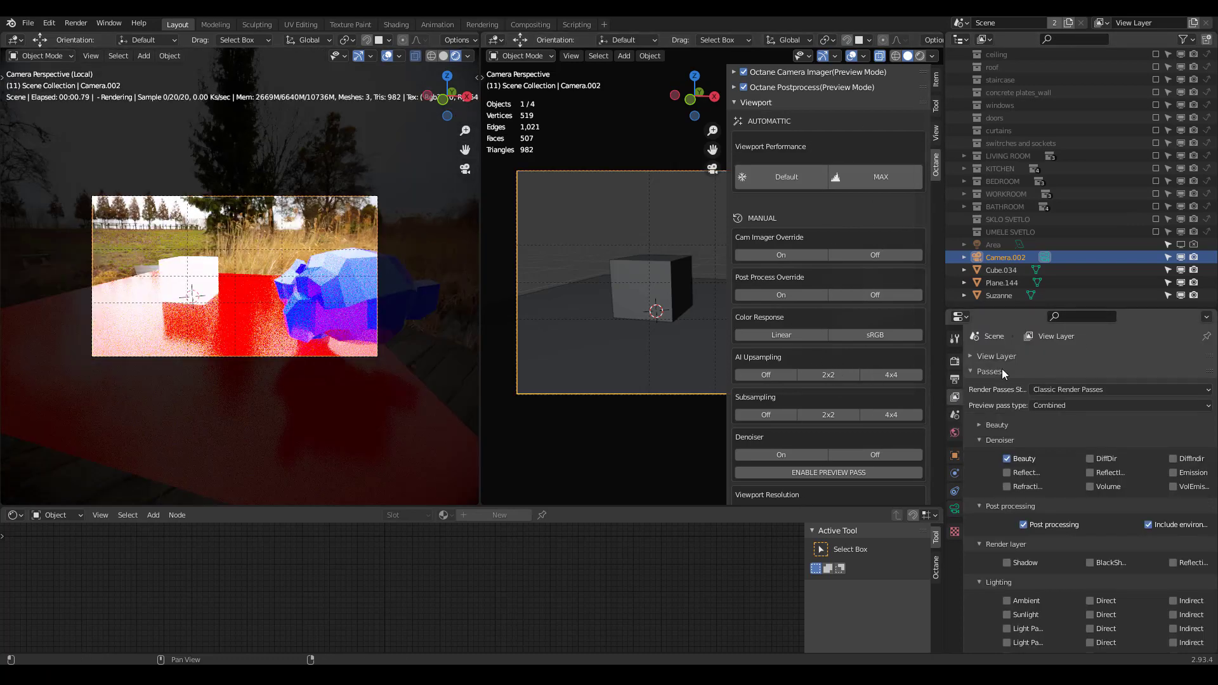
pyautogui.click(1043, 405)
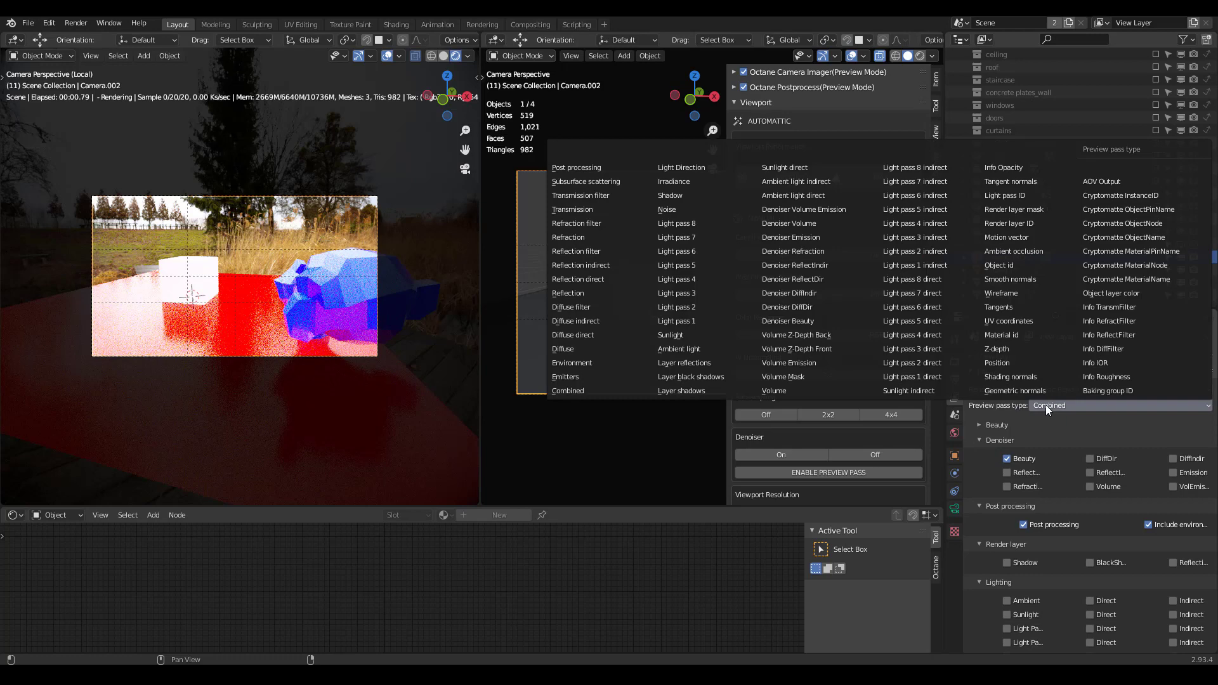
pyautogui.click(806, 321)
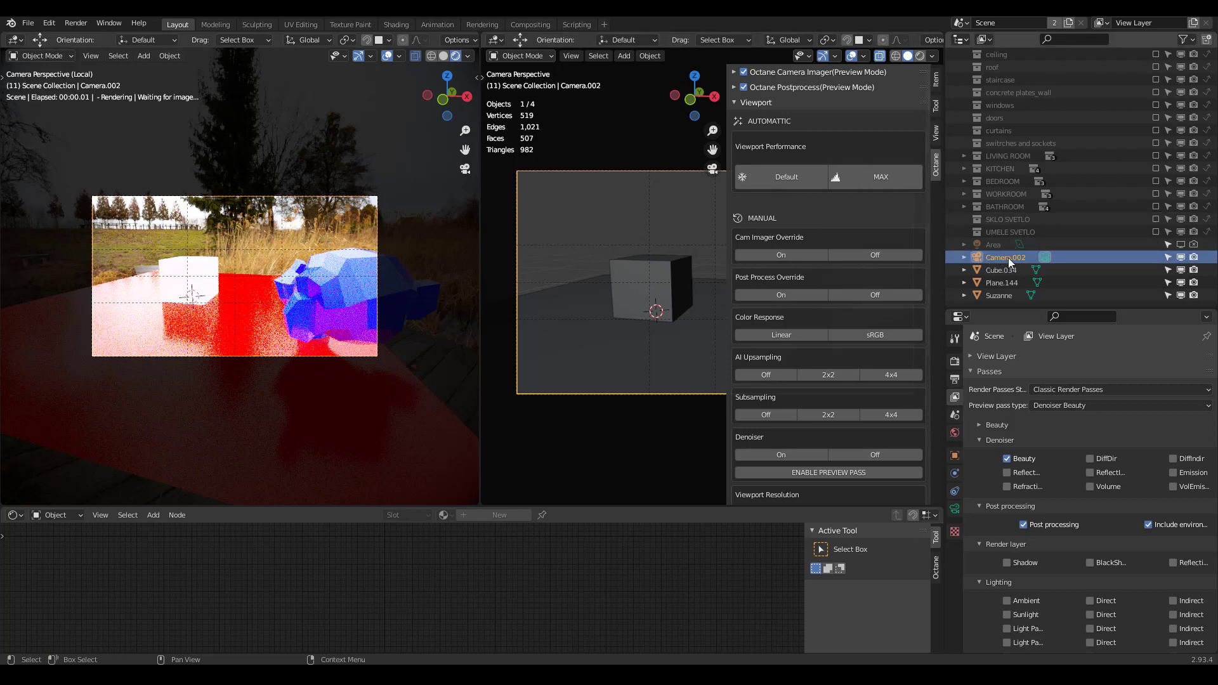
# Step: Enable Adapt to Camera View Resolution in the Octane camera settings of Camera.002
pyautogui.click(955, 509)
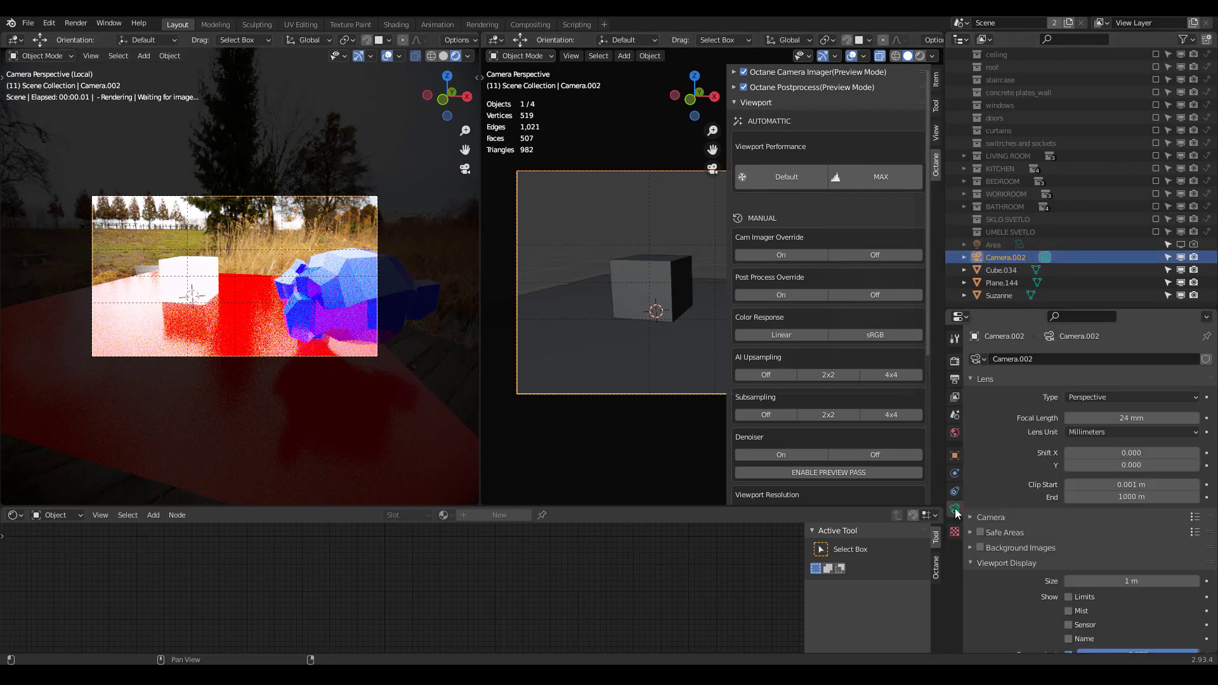
pyautogui.scroll(-9, 1013, 573)
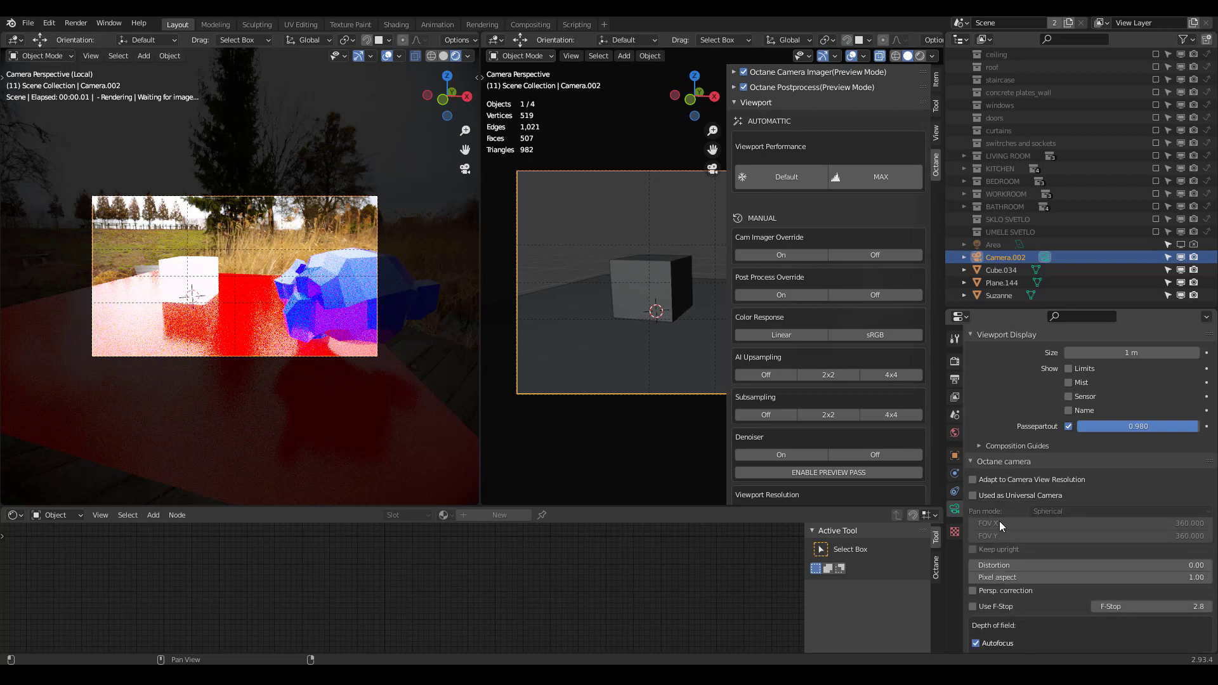
pyautogui.click(1002, 482)
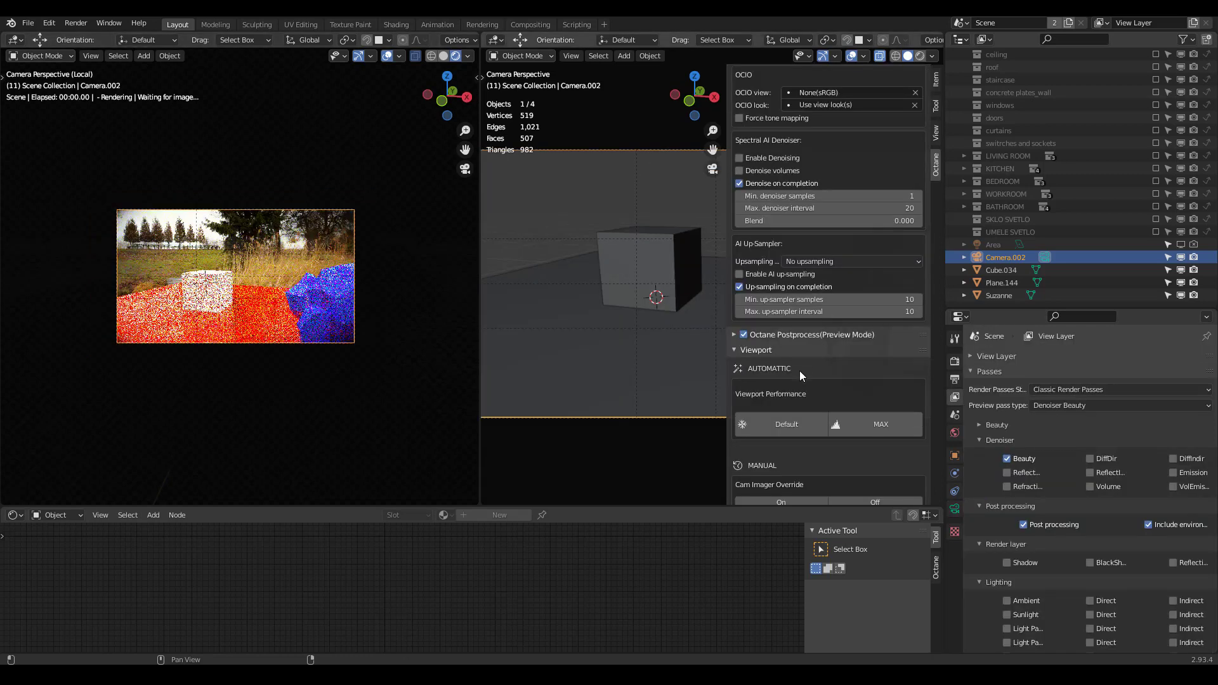
# Step: Switch Enable Denoising on and back off under the Spectral AI Denoiser of the Octane camera imager
pyautogui.scroll(10, 788, 299)
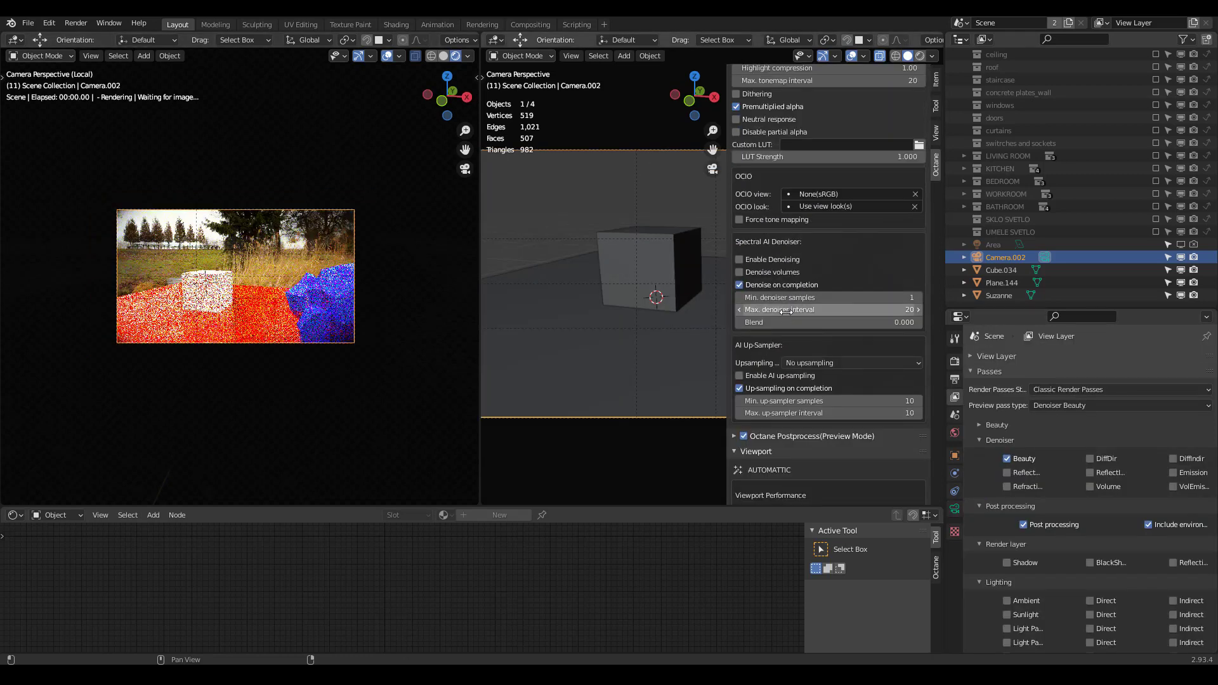
pyautogui.scroll(-5, 827, 268)
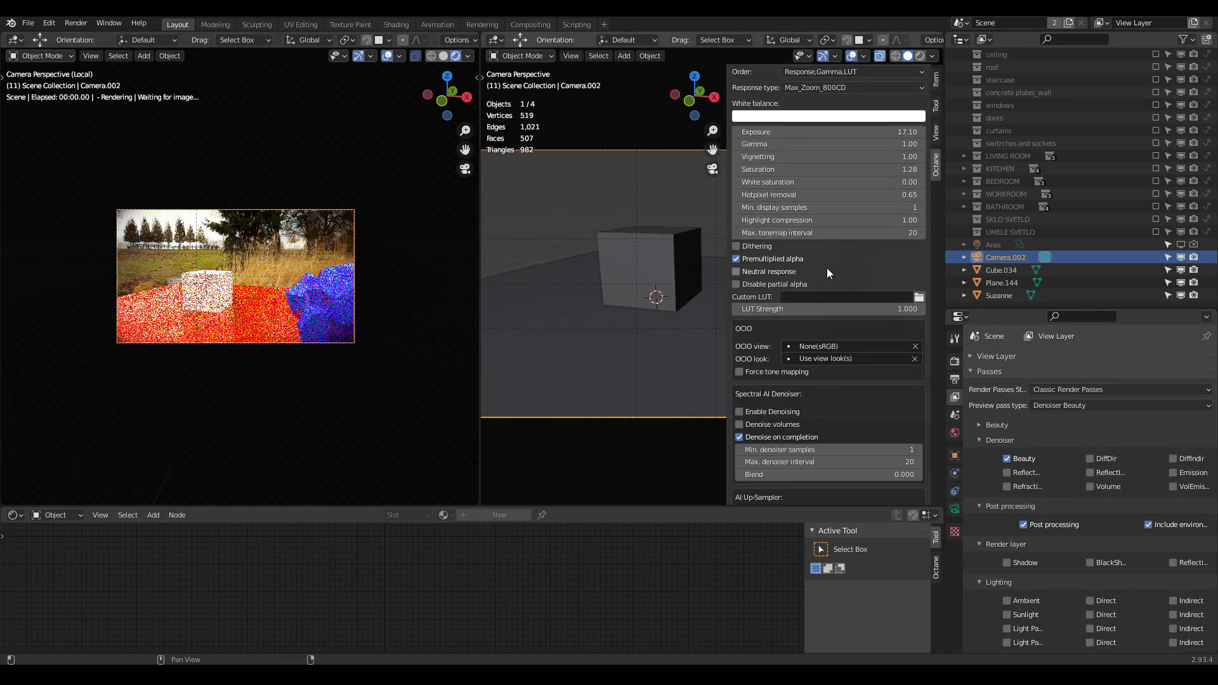
pyautogui.click(744, 310)
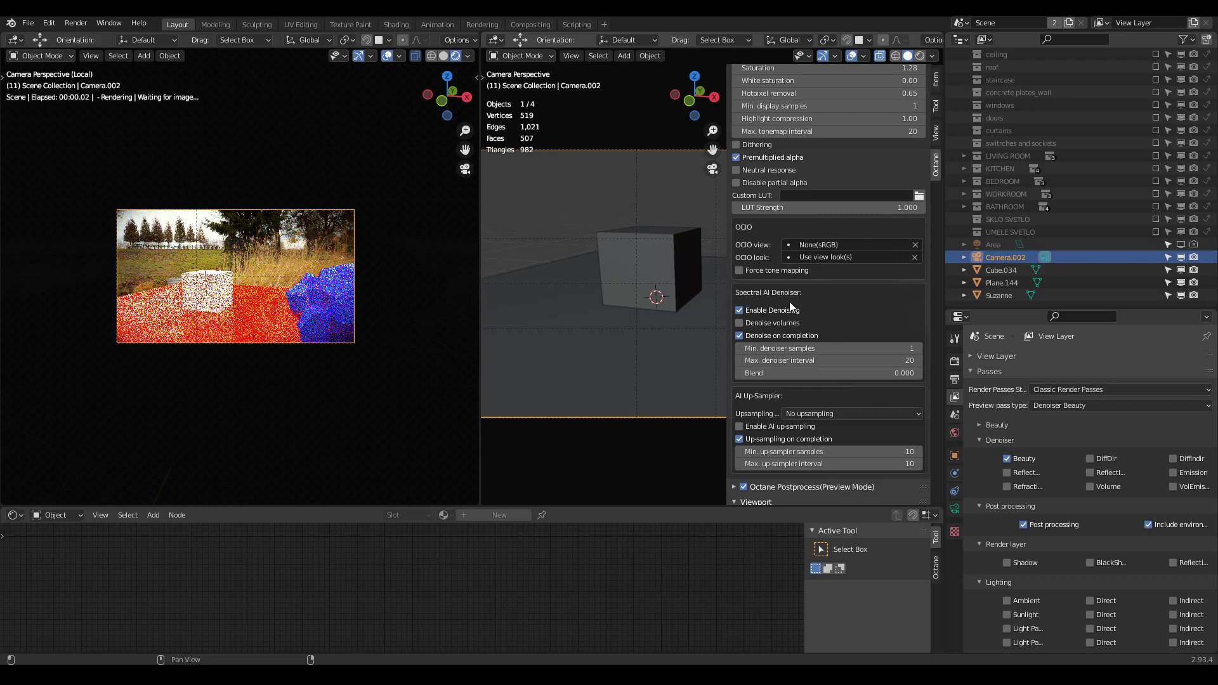
pyautogui.scroll(-4, 641, 289)
pyautogui.scroll(3, 641, 289)
pyautogui.click(748, 310)
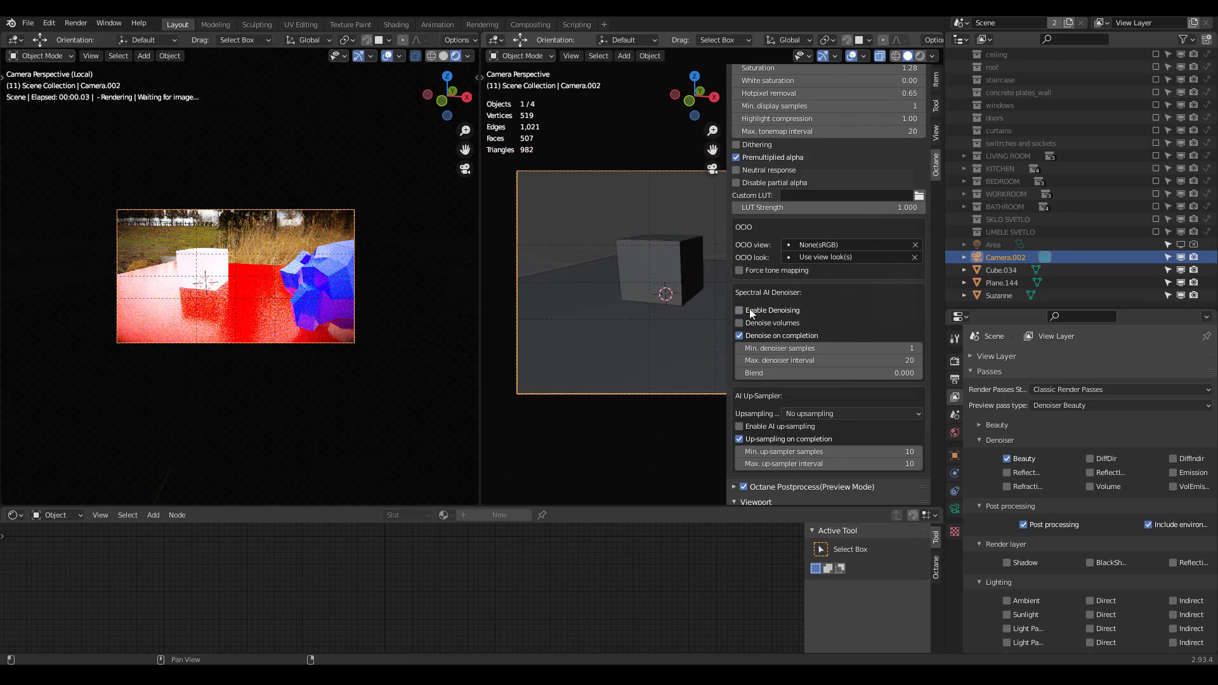
# Step: Shrink the rendered camera view and look around the cube and monkey scene to examine preview performance
pyautogui.scroll(-2, 650, 297)
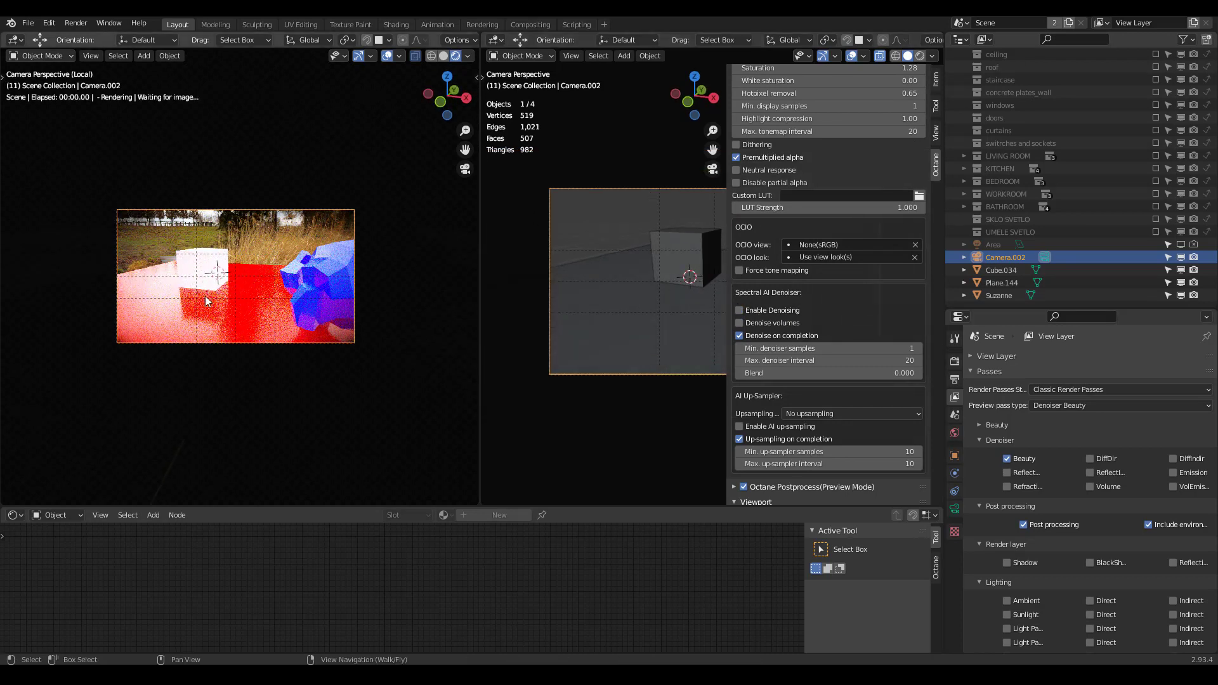
pyautogui.hotkey('shift', '`')
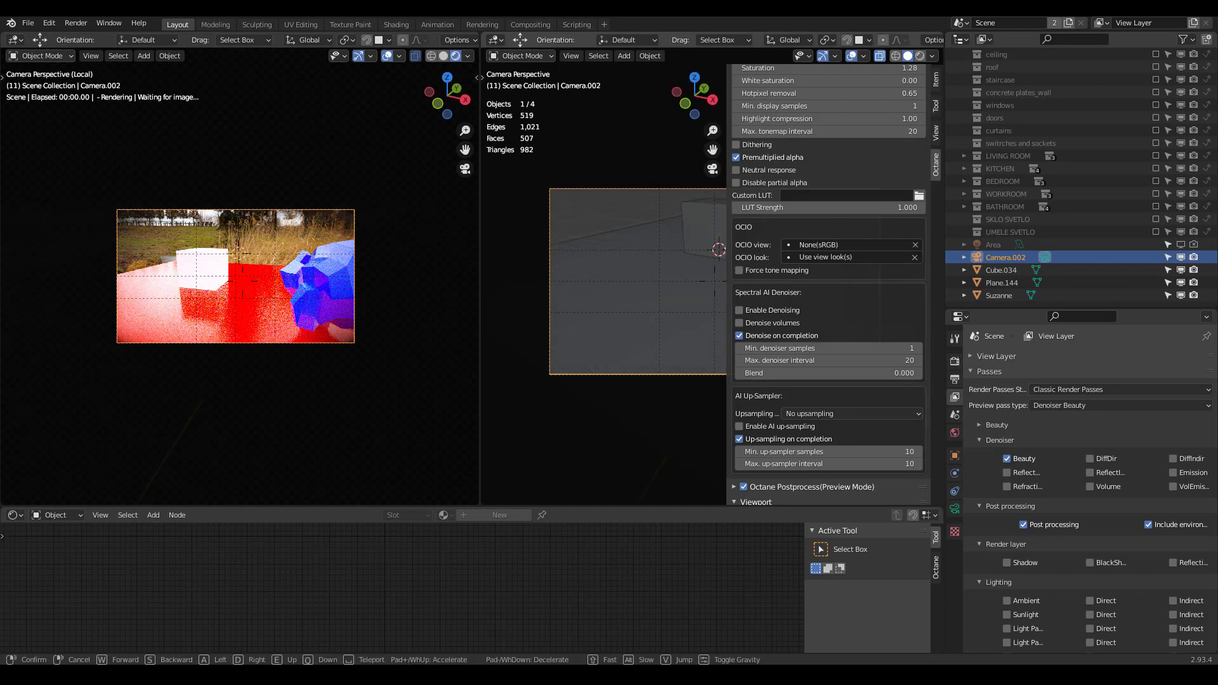
pyautogui.click(307, 320)
pyautogui.scroll(-2, 307, 320)
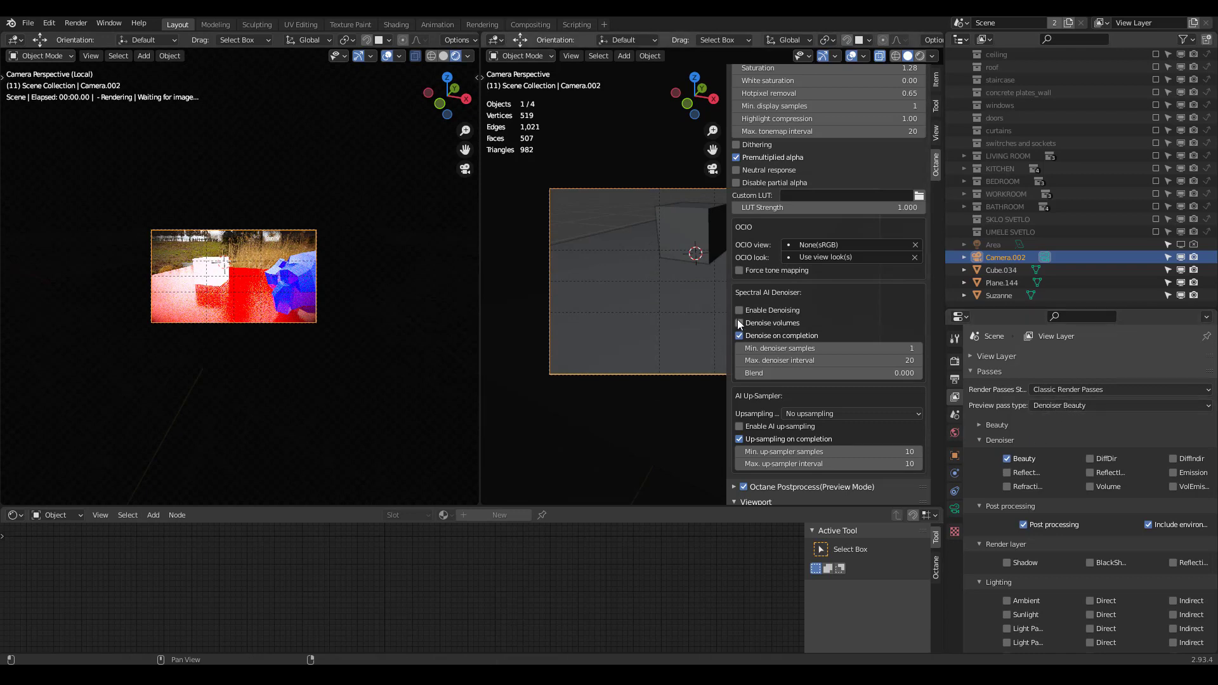
# Step: Set the view layer's preview pass type to Combined
pyautogui.click(955, 360)
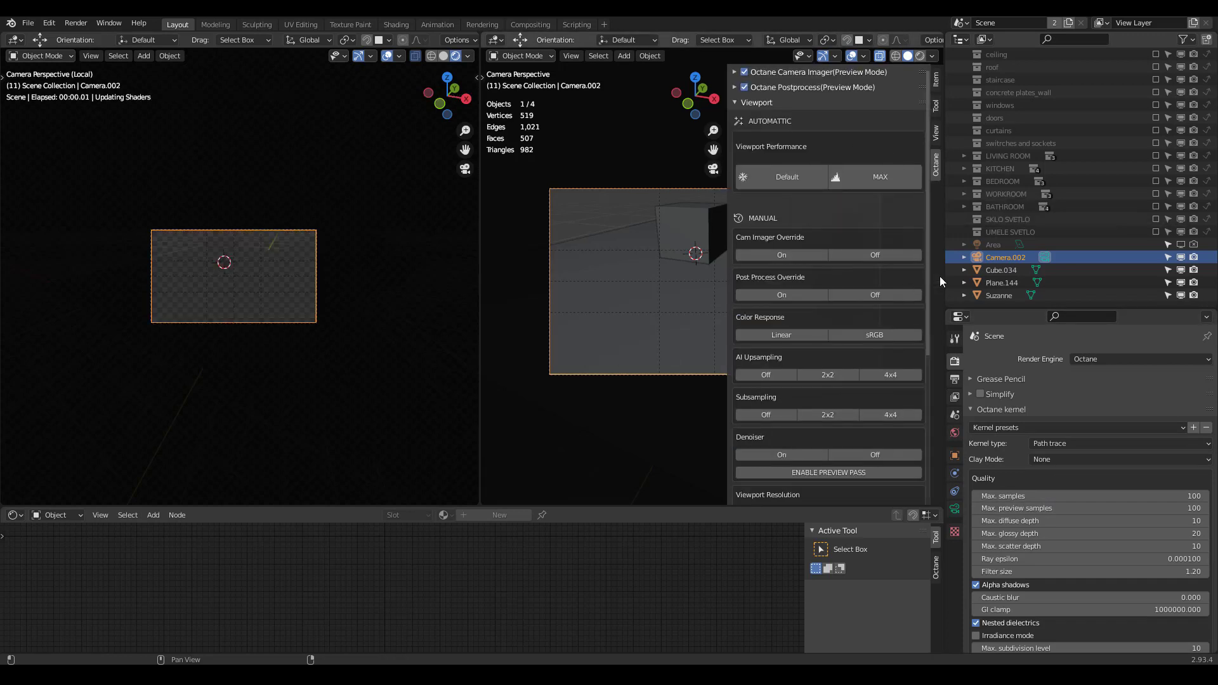
pyautogui.click(955, 396)
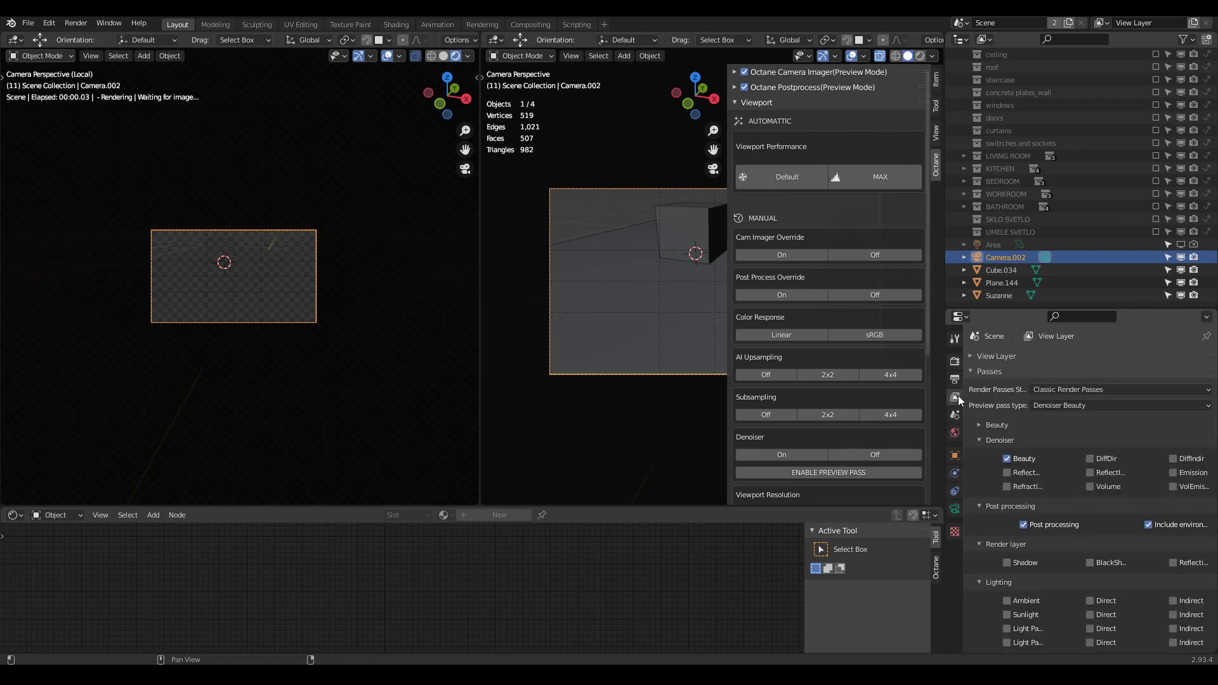
pyautogui.click(1050, 405)
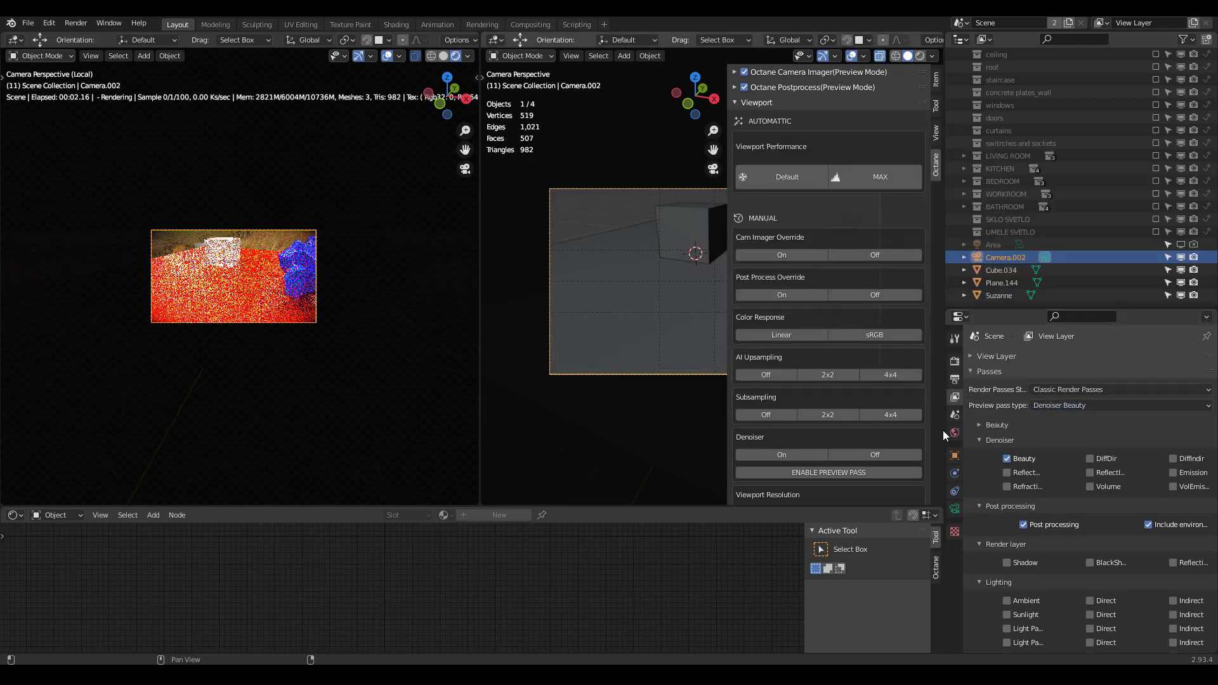
pyautogui.click(1064, 406)
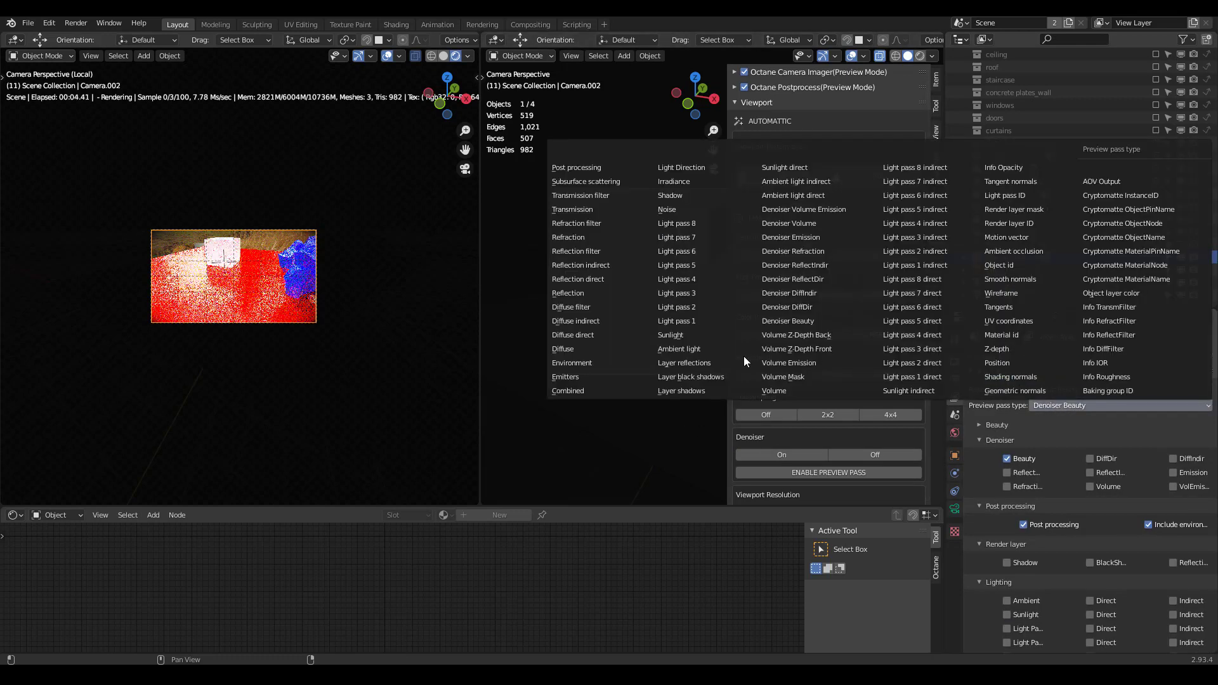
pyautogui.click(598, 387)
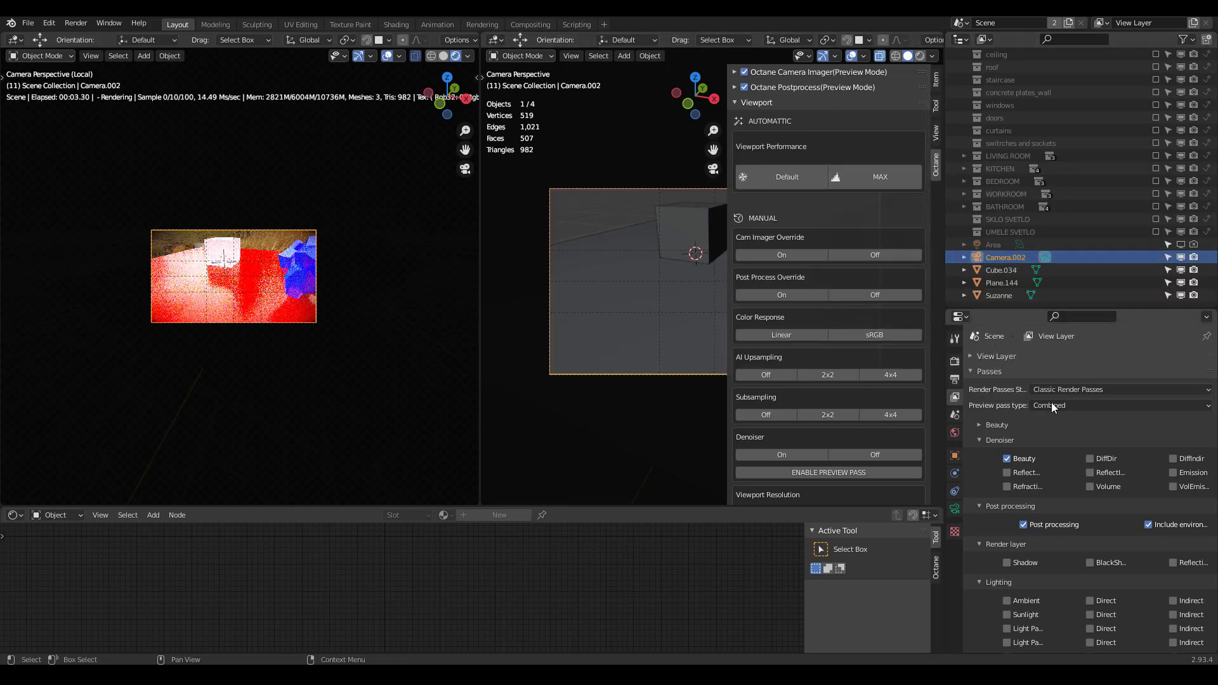
# Step: Display the Octane camera options of Camera.002
pyautogui.scroll(-5, 1016, 432)
pyautogui.click(955, 508)
pyautogui.scroll(-5, 1011, 465)
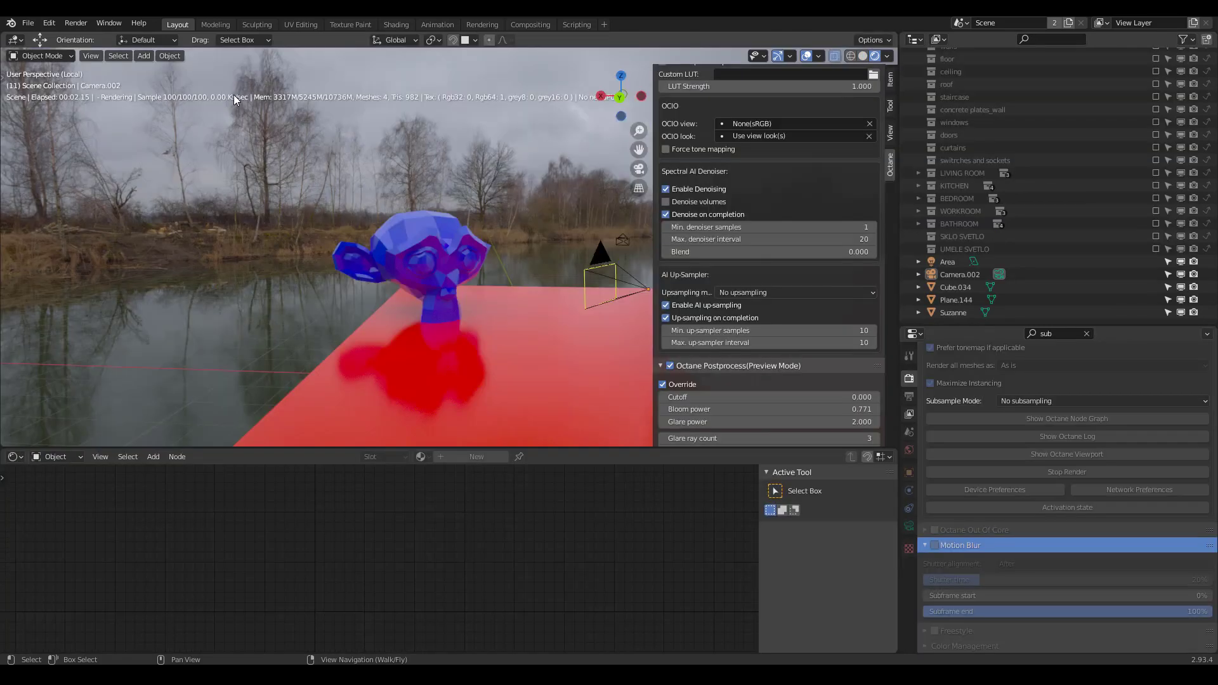
# Step: Bring up the system console, read the Octane engine log output, and dismiss the console
pyautogui.click(114, 23)
pyautogui.click(133, 175)
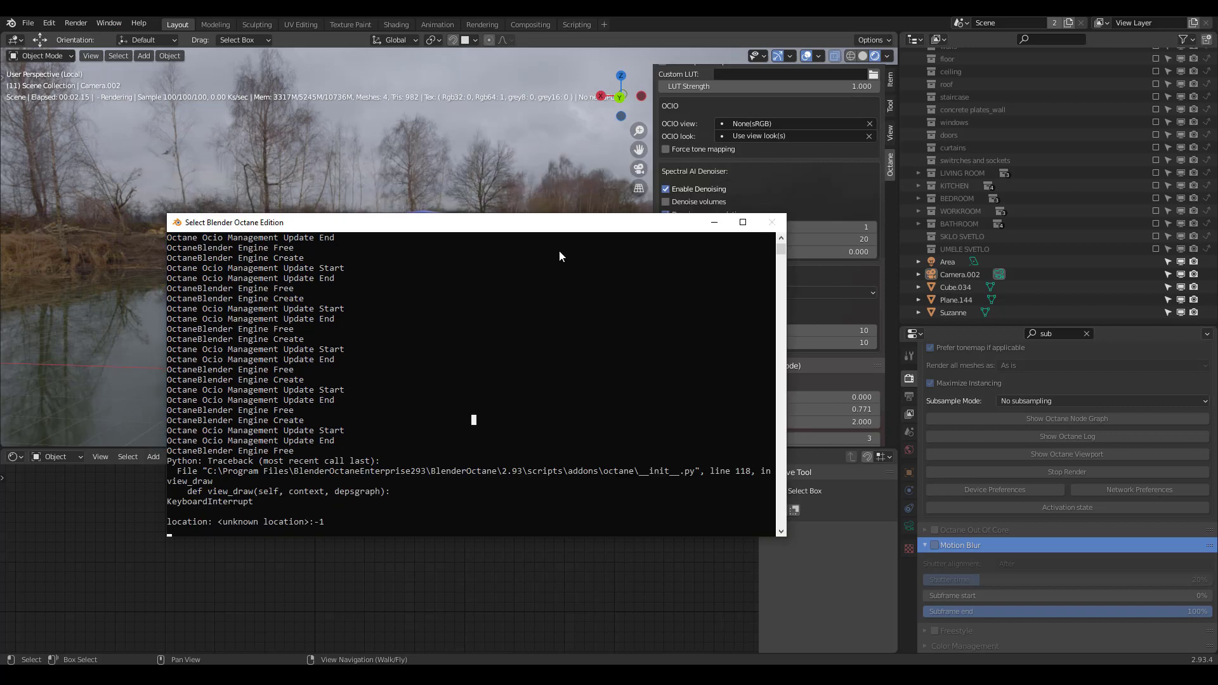
pyautogui.moveTo(550, 220); pyautogui.dragTo(564, 147)
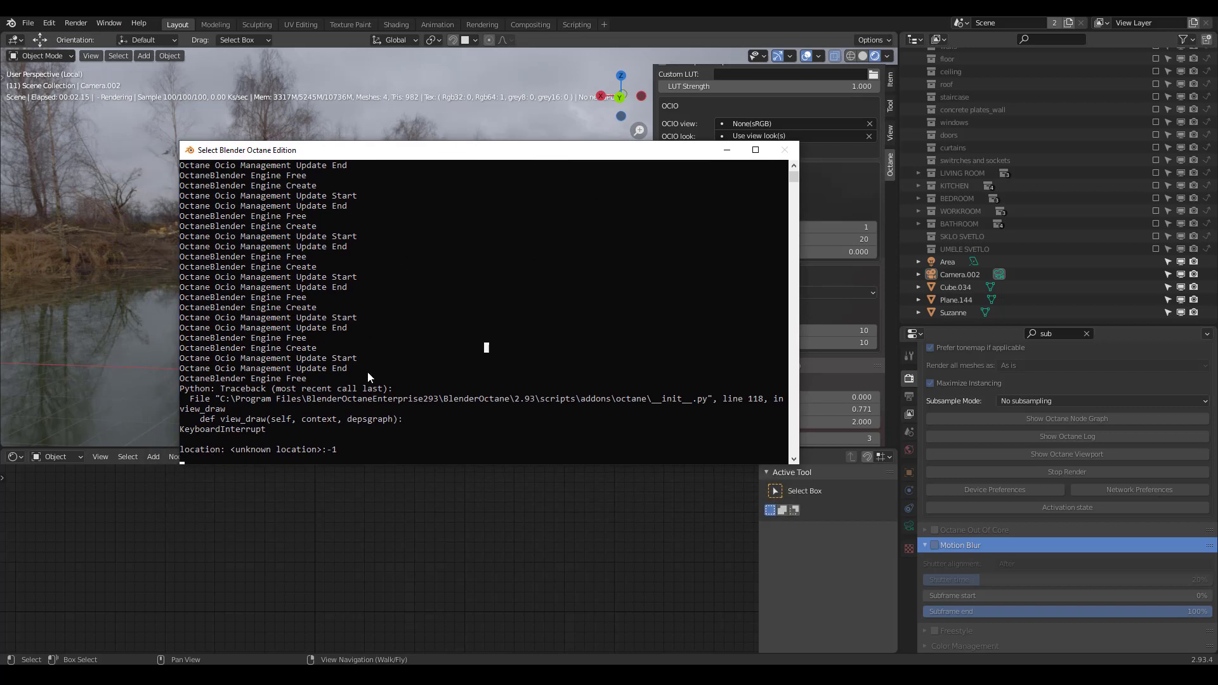
pyautogui.press('Escape')
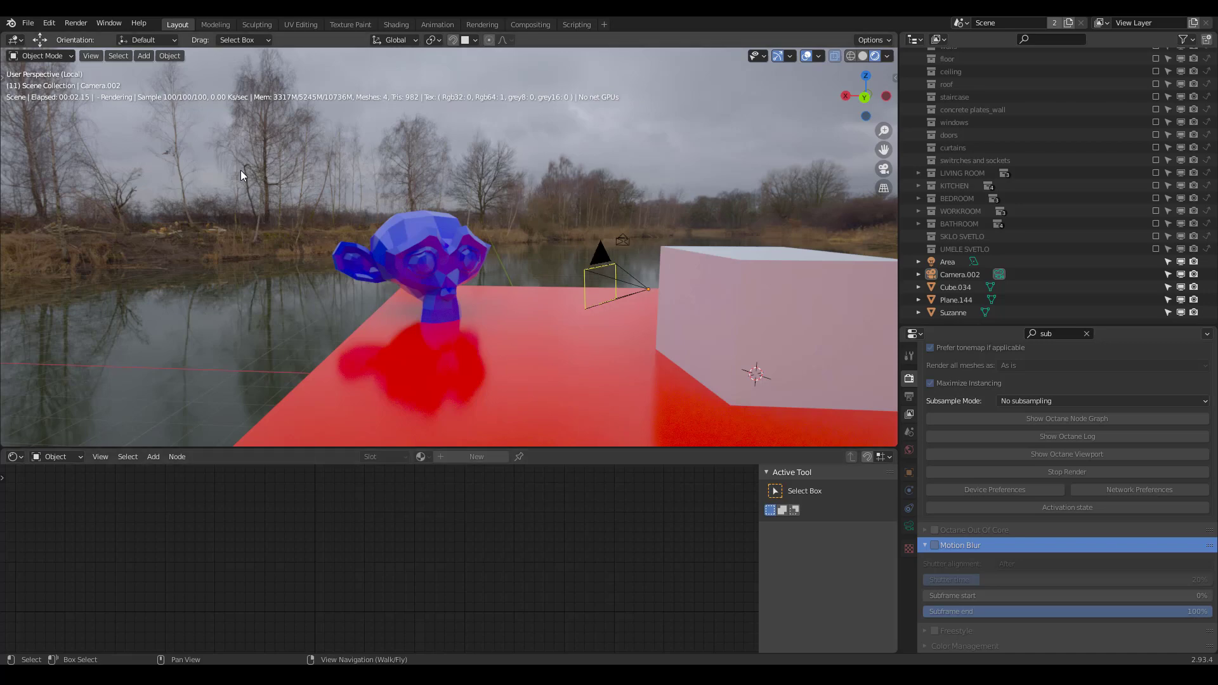
# Step: Examine how fast the cube and monkey scene renders in a maximized 3D viewport, and restore the layout
pyautogui.scroll(-7, 448, 317)
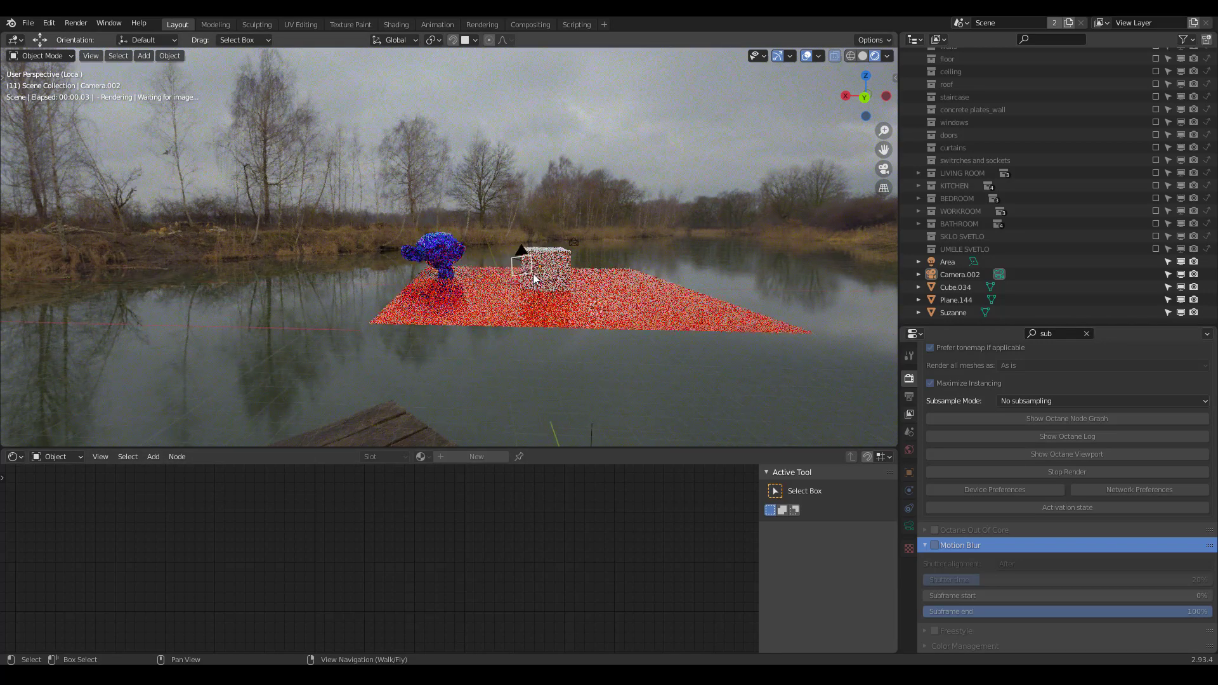
pyautogui.scroll(3, 536, 280)
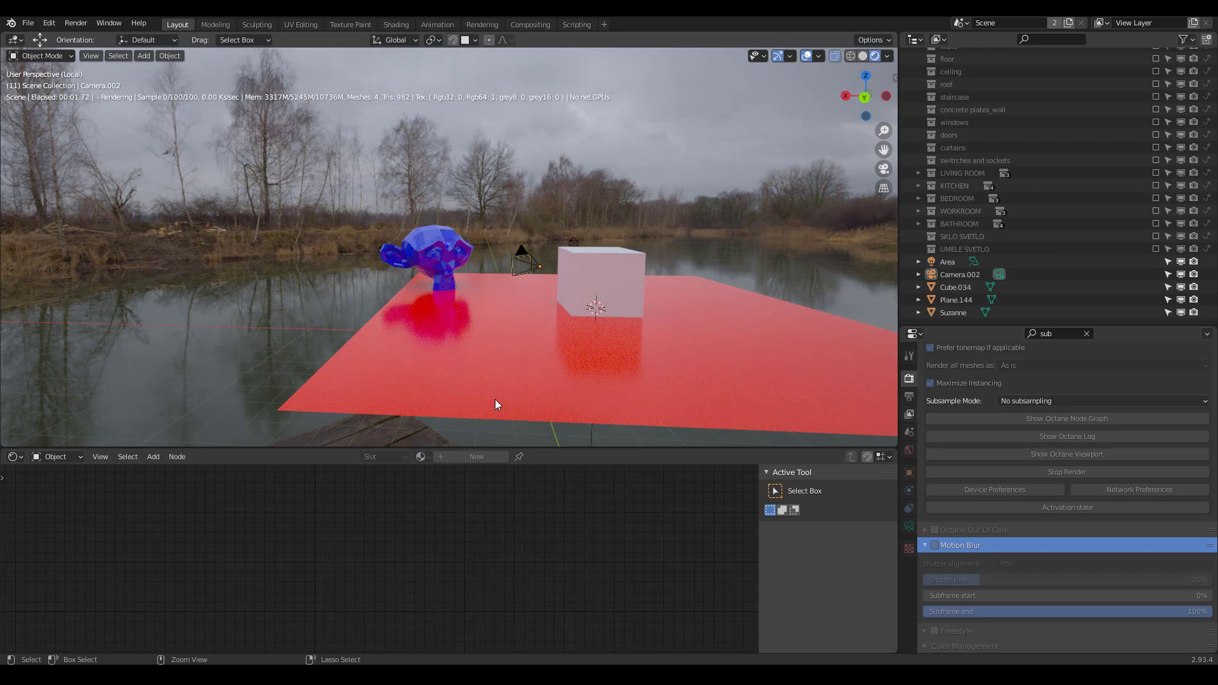
pyautogui.hotkey('ctrl', 'space')
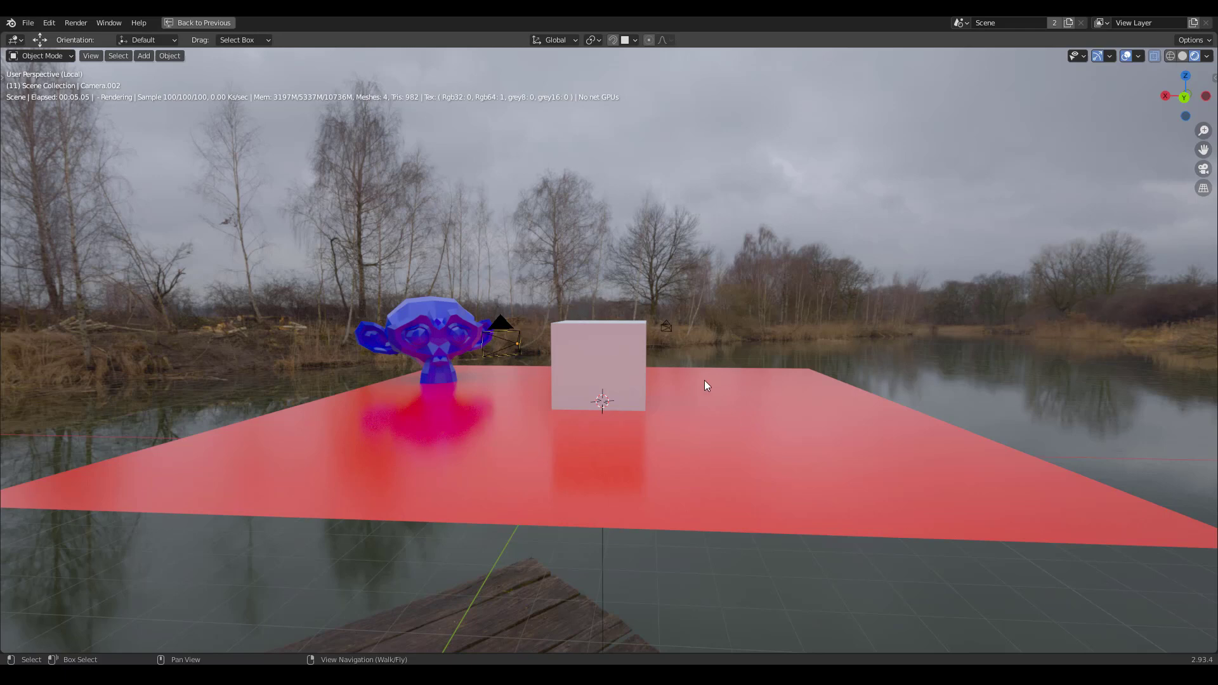
pyautogui.press('ctrl')
pyautogui.hotkey('ctrl', 'space')
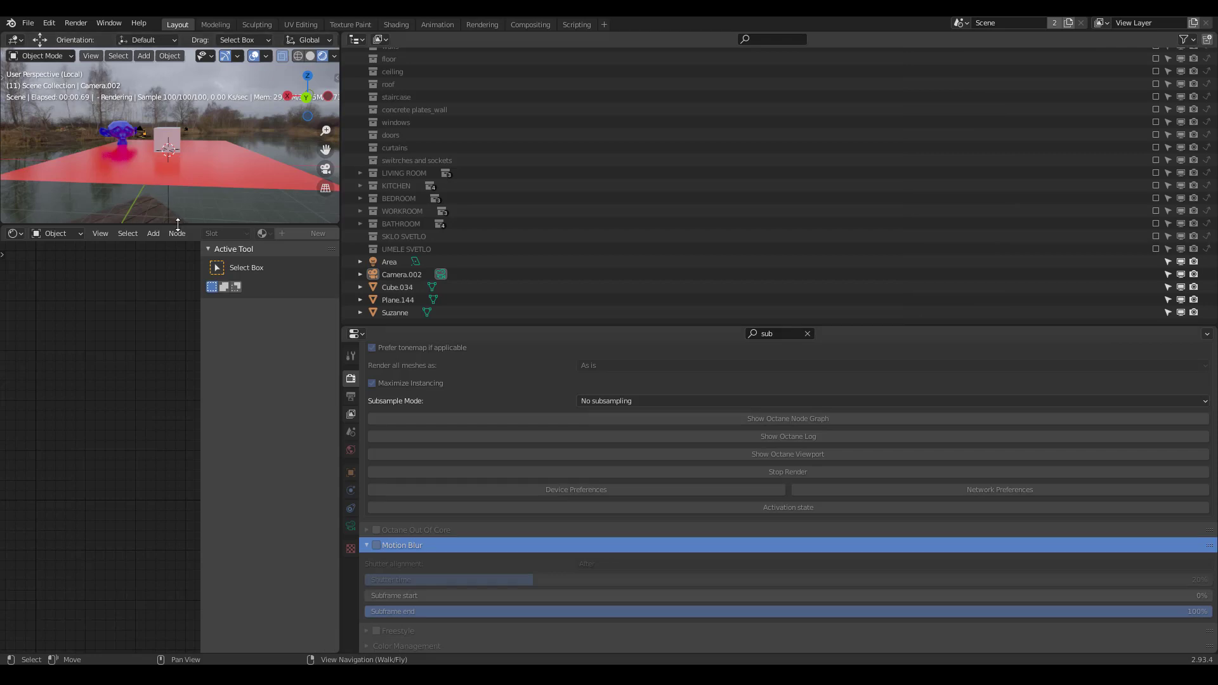
# Step: Shrink the 3D viewport's height and width and look around the scene to examine rendering at a small size
pyautogui.moveTo(169, 227); pyautogui.dragTo(169, 191)
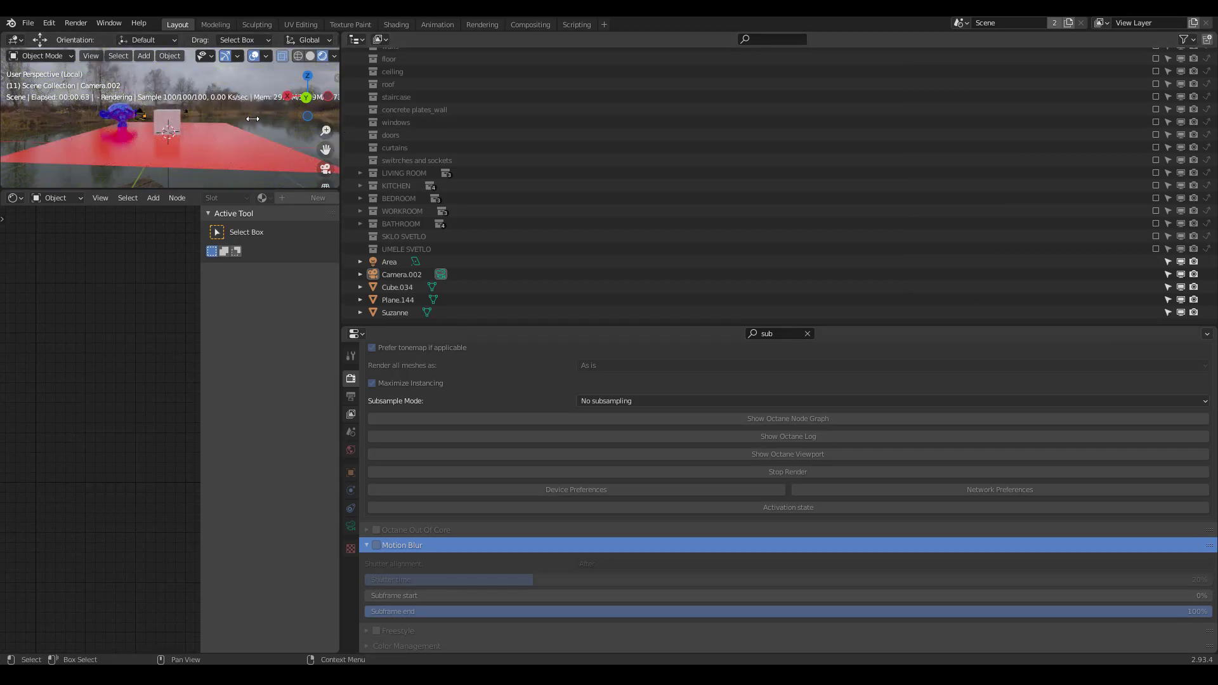
pyautogui.moveTo(339, 114); pyautogui.dragTo(279, 116)
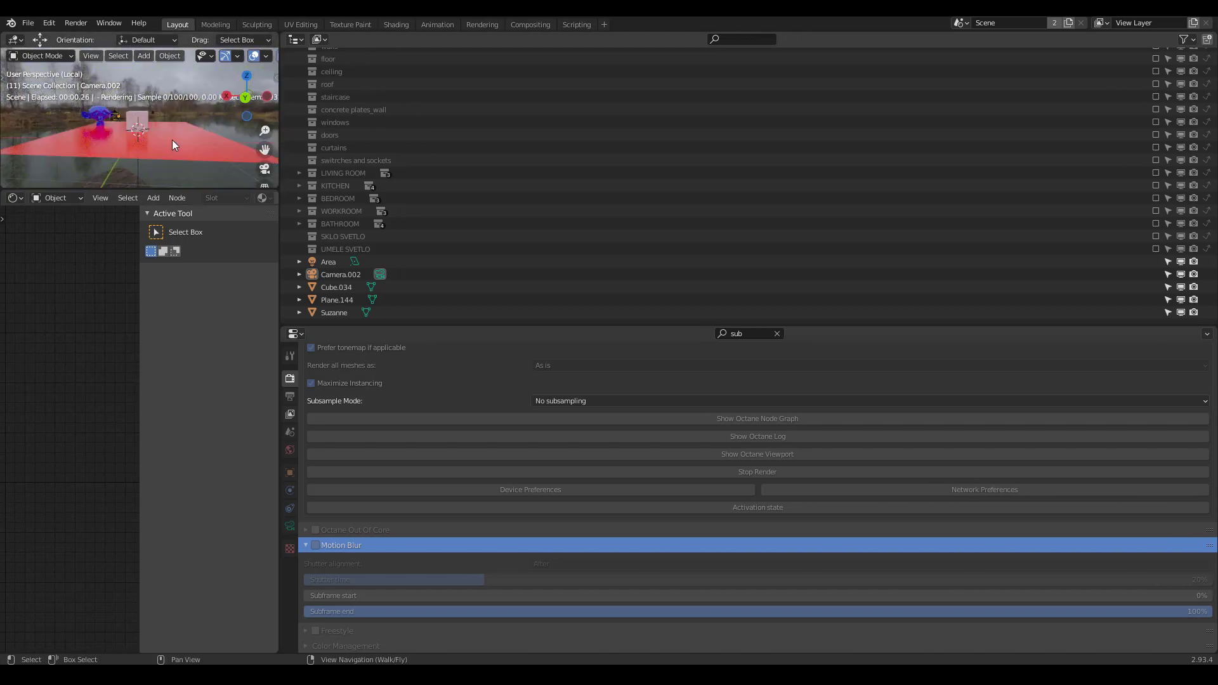
pyautogui.moveTo(132, 146); pyautogui.dragTo(151, 168, button='middle')
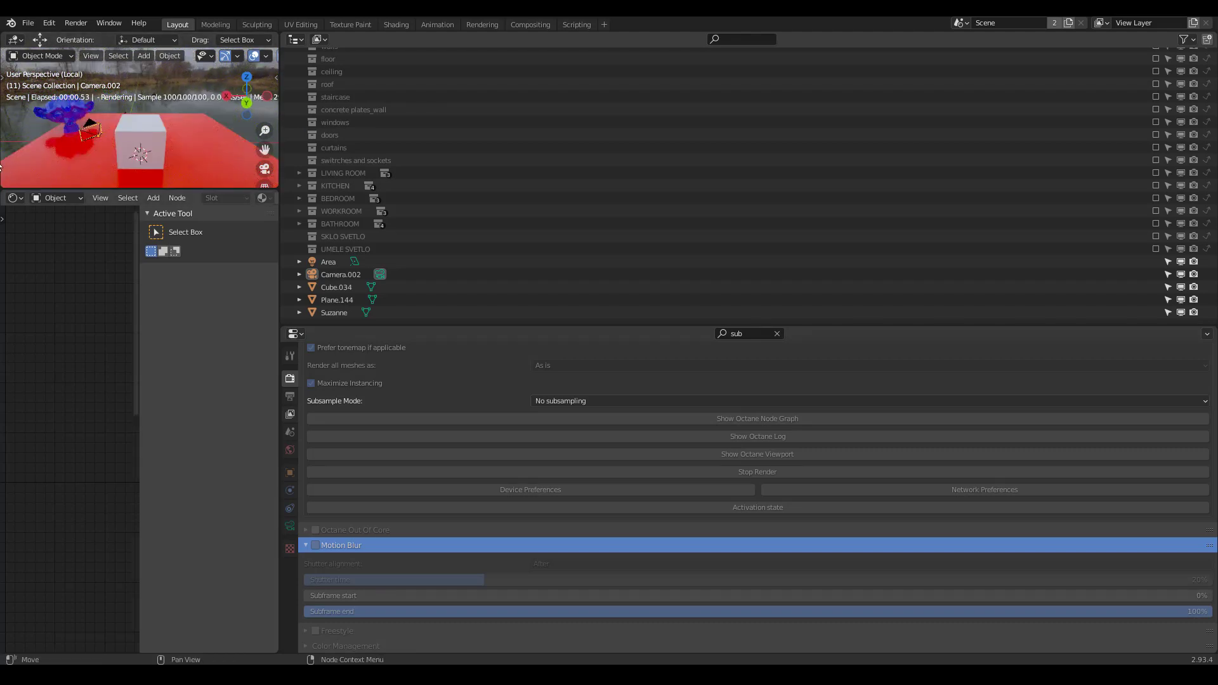
# Step: Enlarge the 3D viewport across most of the layout and compare its rendering with the maximized view
pyautogui.moveTo(210, 189); pyautogui.dragTo(217, 403)
pyautogui.moveTo(282, 313); pyautogui.dragTo(866, 313)
pyautogui.moveTo(585, 401); pyautogui.dragTo(579, 506)
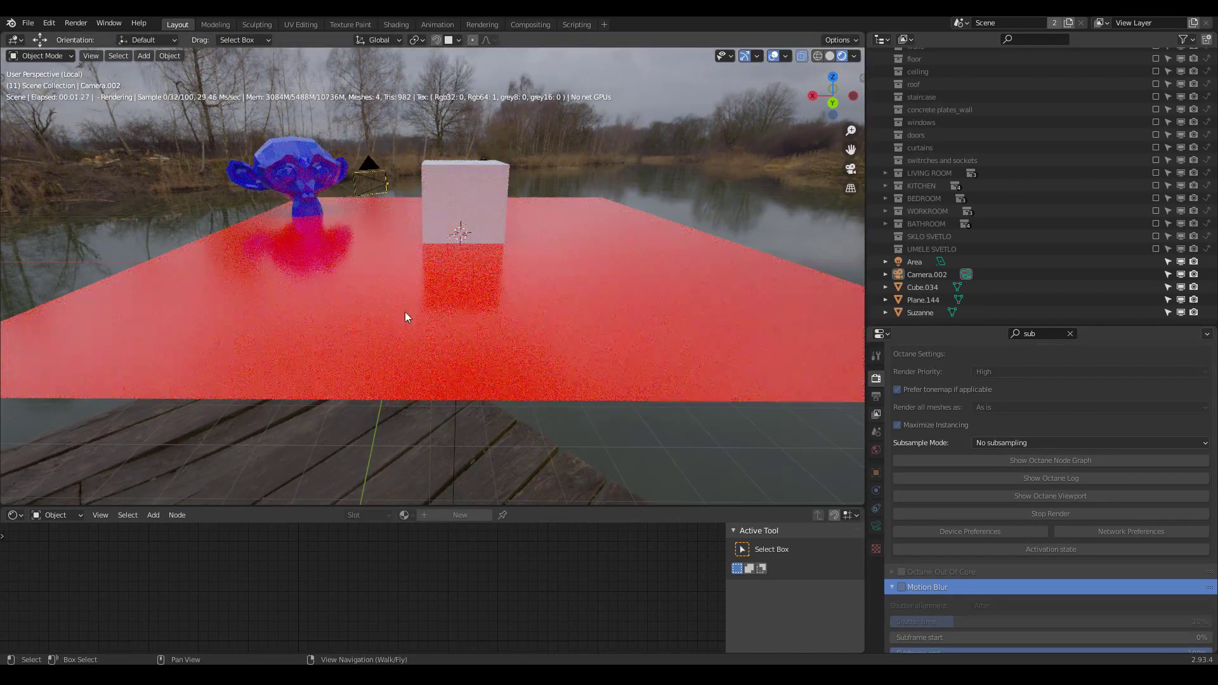
pyautogui.hotkey('ctrl', 'space')
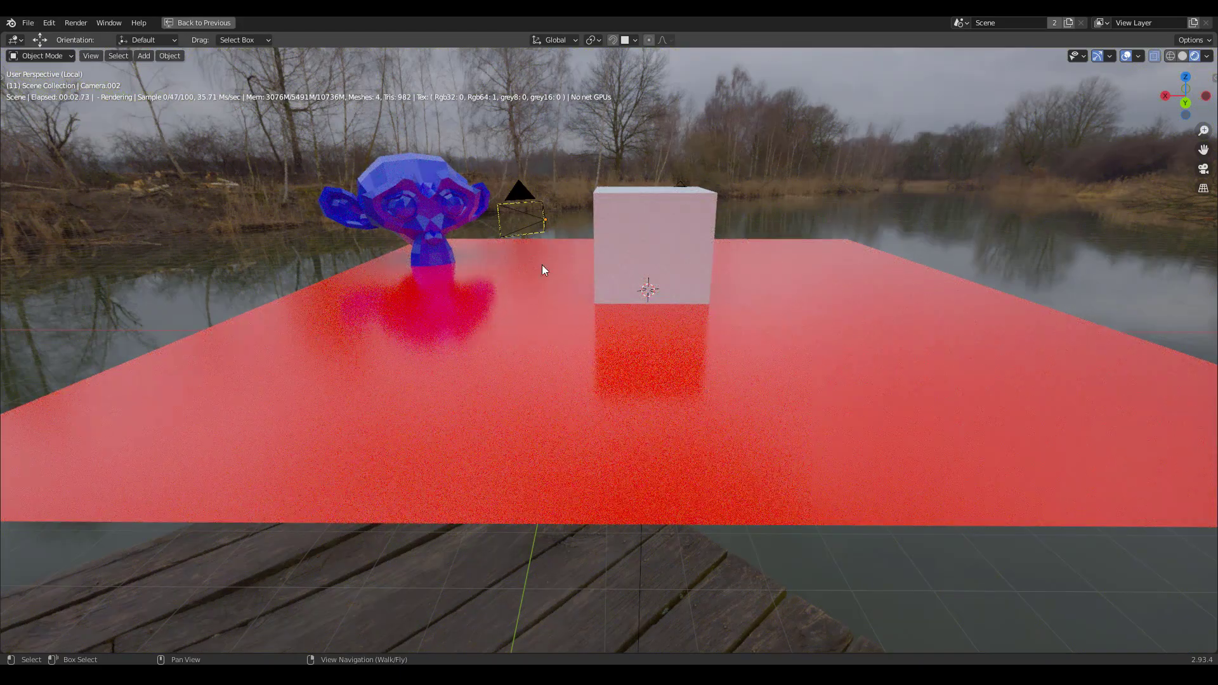
pyautogui.hotkey('ctrl', 'space')
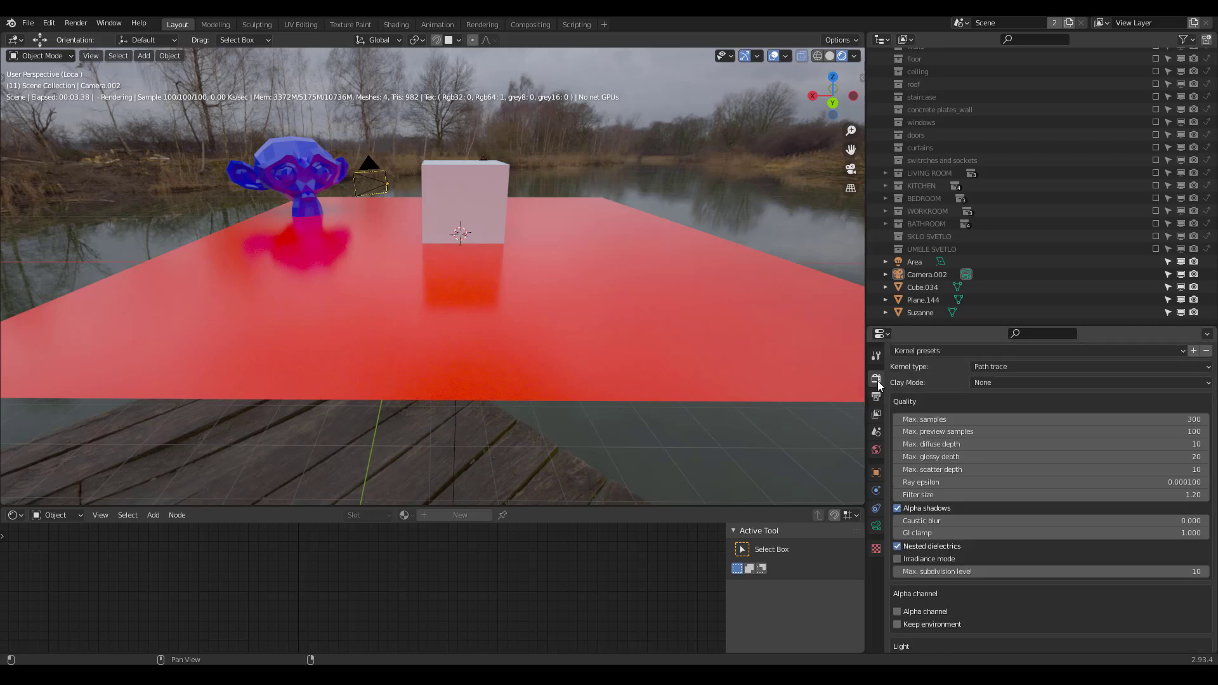
# Step: Filter the render properties by "sub" and set the Octane Subsample Mode to 4x4 subsampling
pyautogui.click(1030, 335)
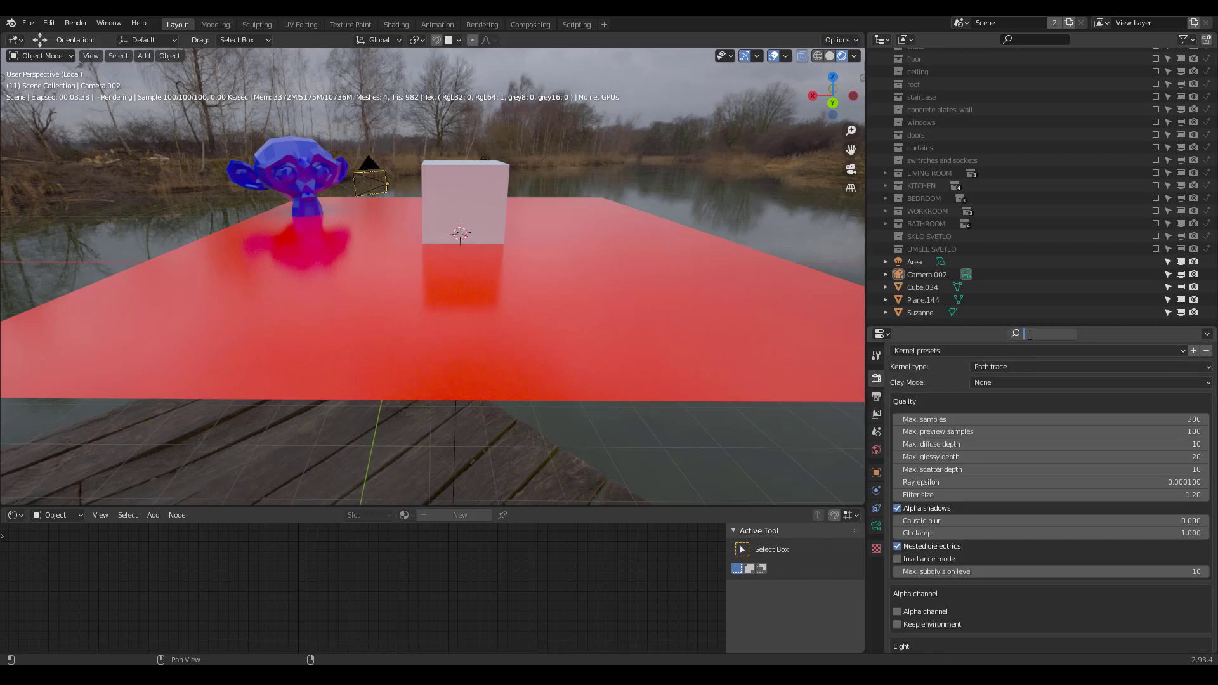
pyautogui.write('sub')
pyautogui.press('Return')
pyautogui.scroll(-10, 937, 497)
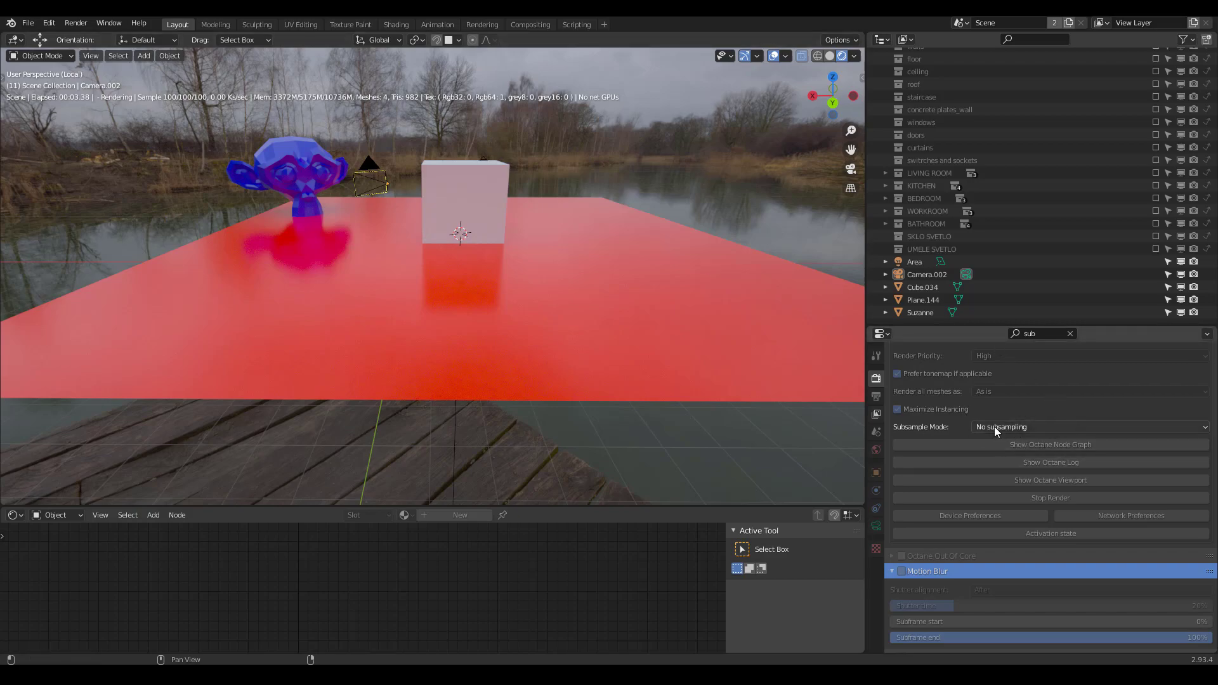
pyautogui.moveTo(401, 288); pyautogui.dragTo(372, 323, button='middle')
pyautogui.click(1038, 427)
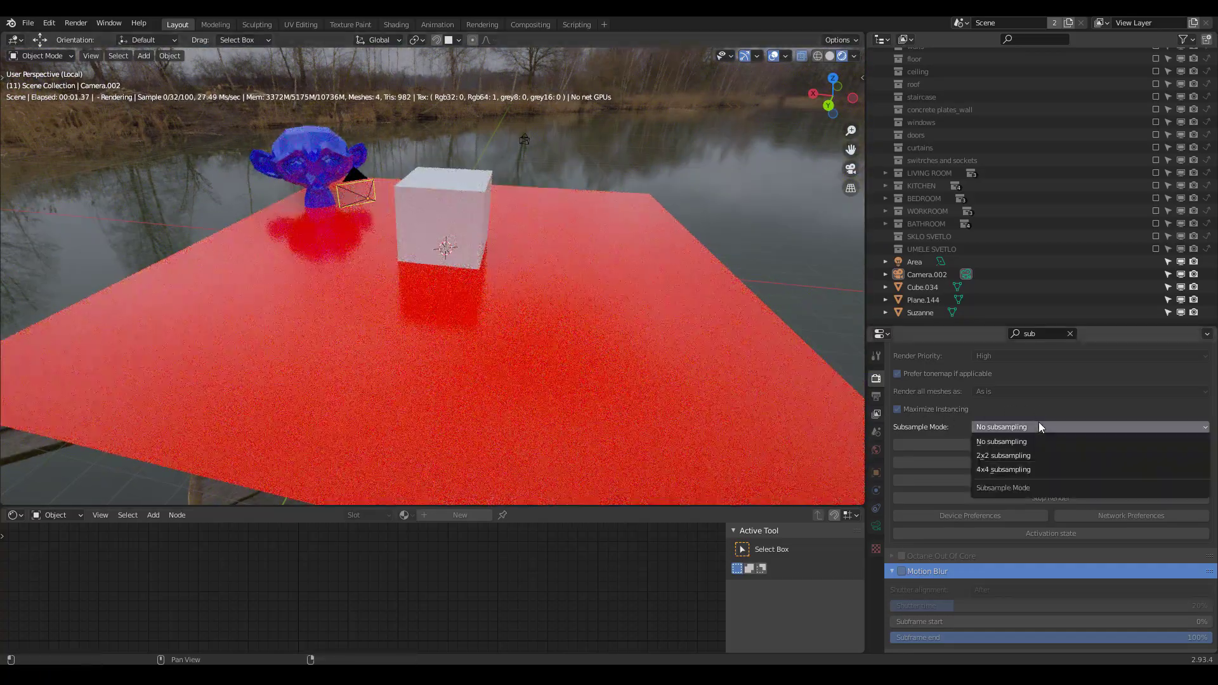
pyautogui.click(1014, 469)
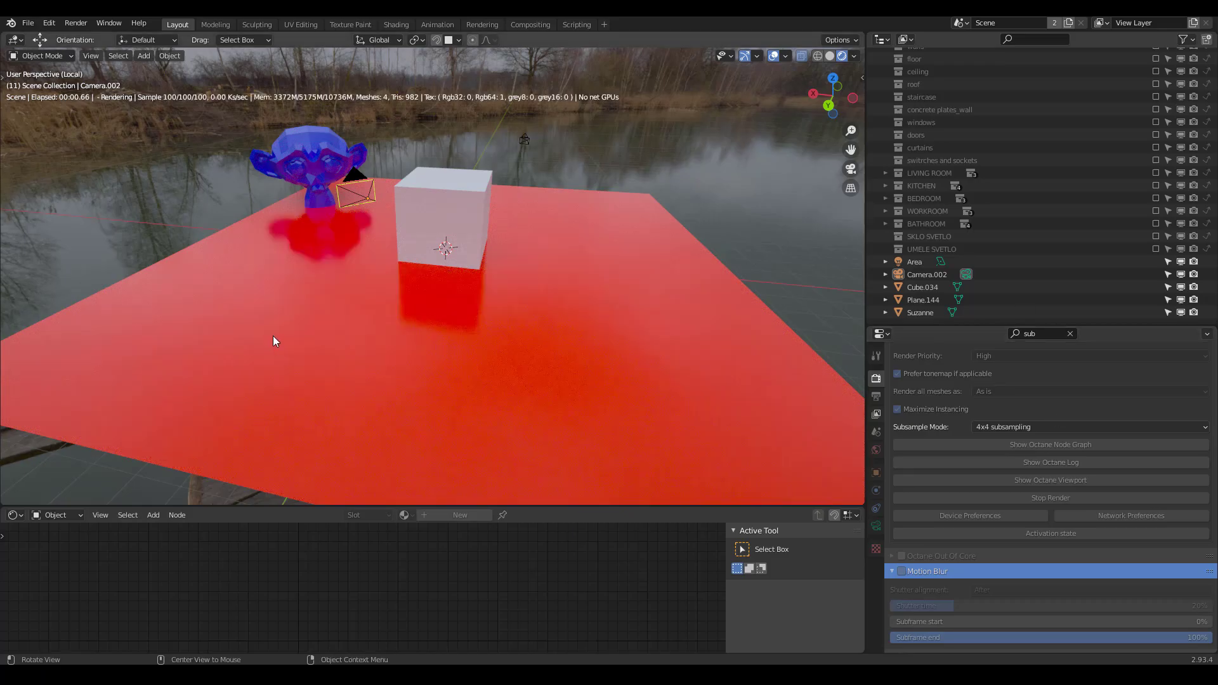
# Step: Look around the scene from several angles and distances to examine interactive rendering with 4x4 subsampling
pyautogui.moveTo(273, 342); pyautogui.dragTo(500, 318, button='middle')
pyautogui.scroll(-3, 432, 338)
pyautogui.scroll(7, 500, 317)
pyautogui.moveTo(454, 360); pyautogui.dragTo(406, 329, button='middle')
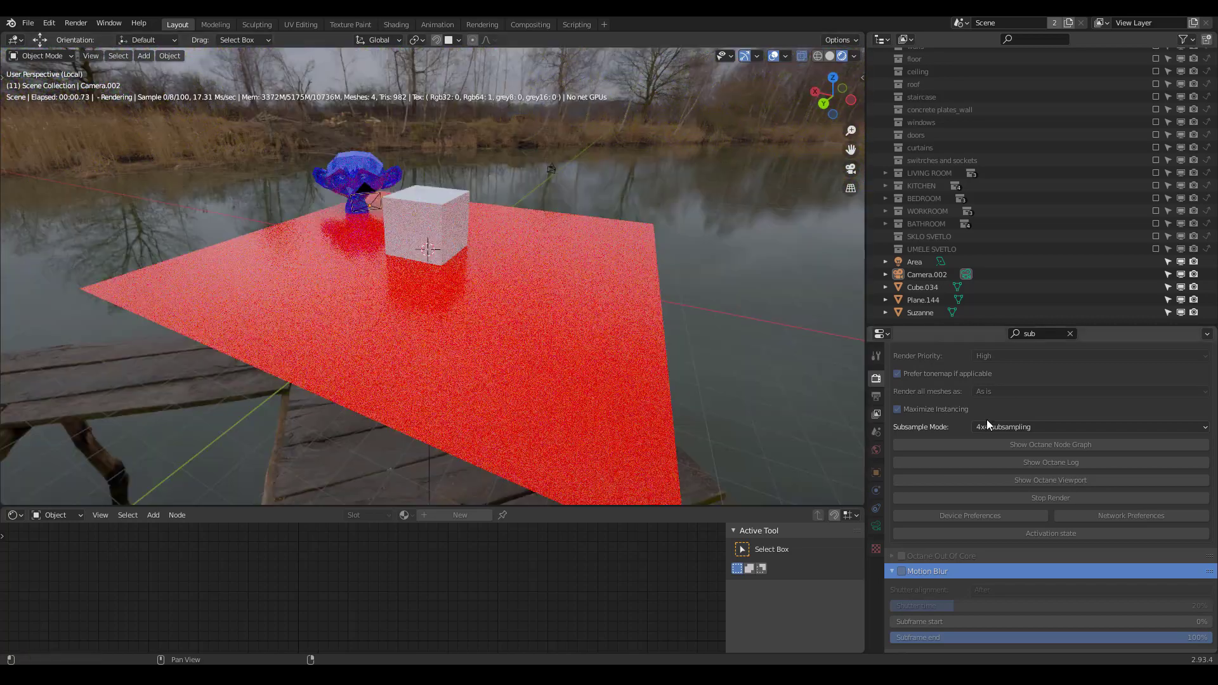
pyautogui.click(995, 431)
pyautogui.click(1022, 431)
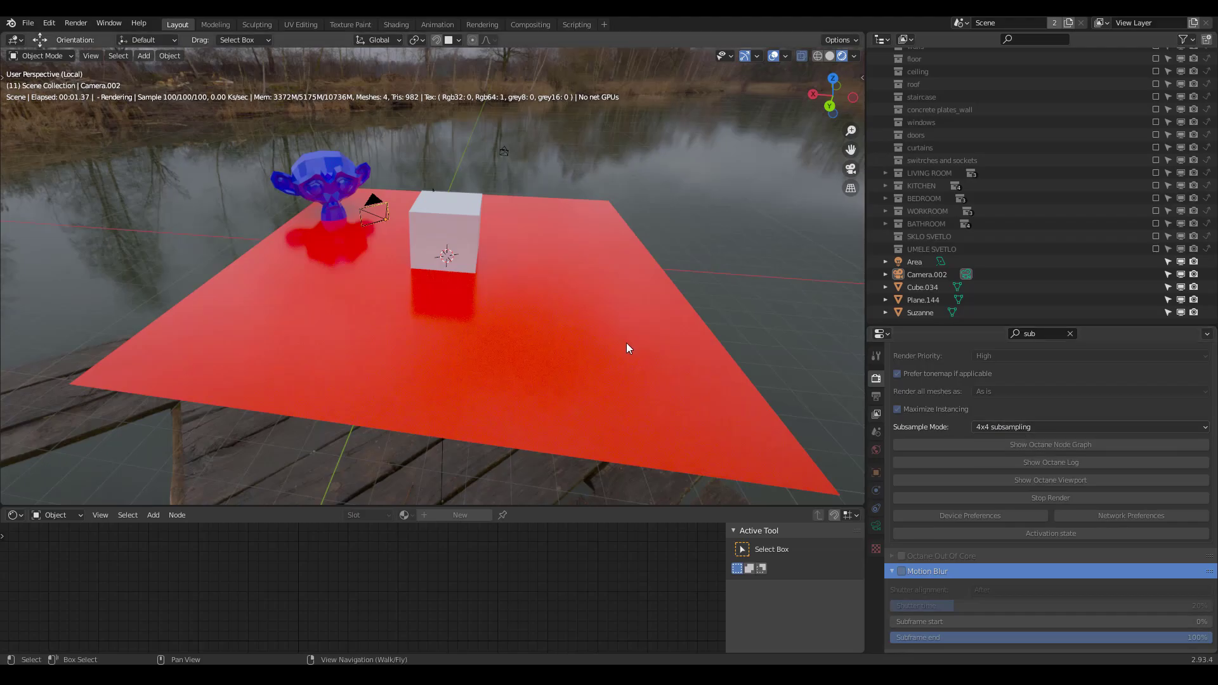
pyautogui.moveTo(523, 328); pyautogui.dragTo(493, 370, button='middle')
pyautogui.scroll(4, 492, 370)
# Step: Show the Octane camera imager settings beside the viewport and set the Subsample Mode to No subsampling
pyautogui.press('n')
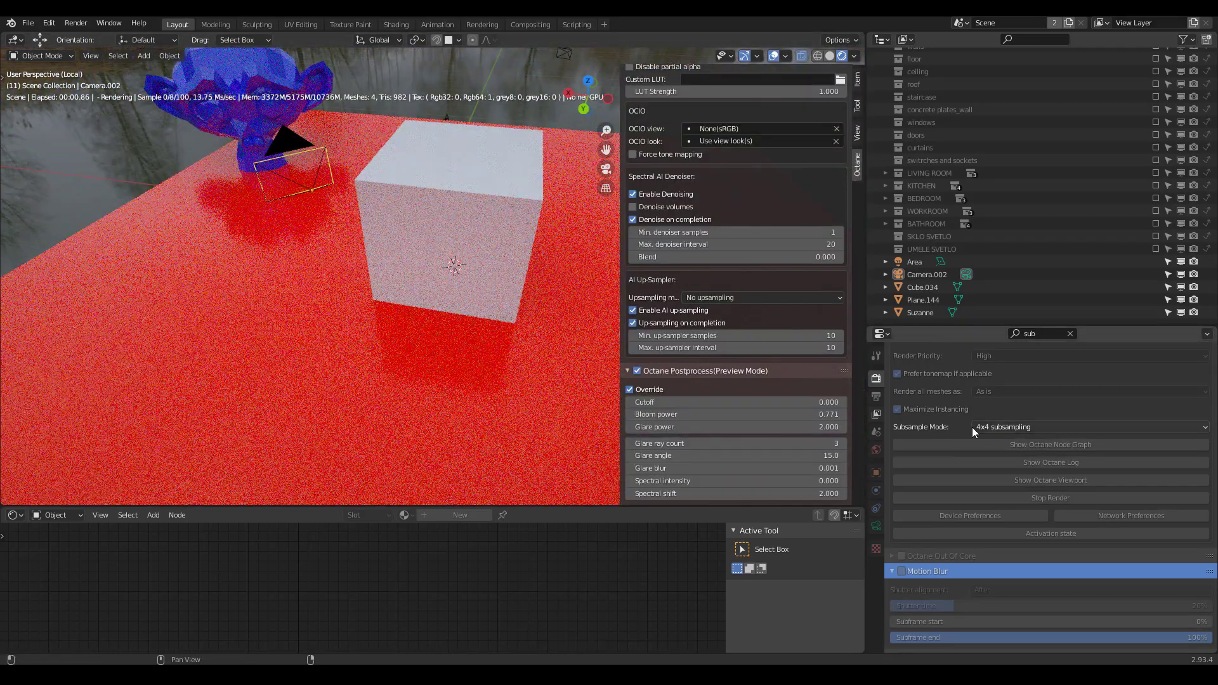
pyautogui.click(972, 428)
pyautogui.click(993, 439)
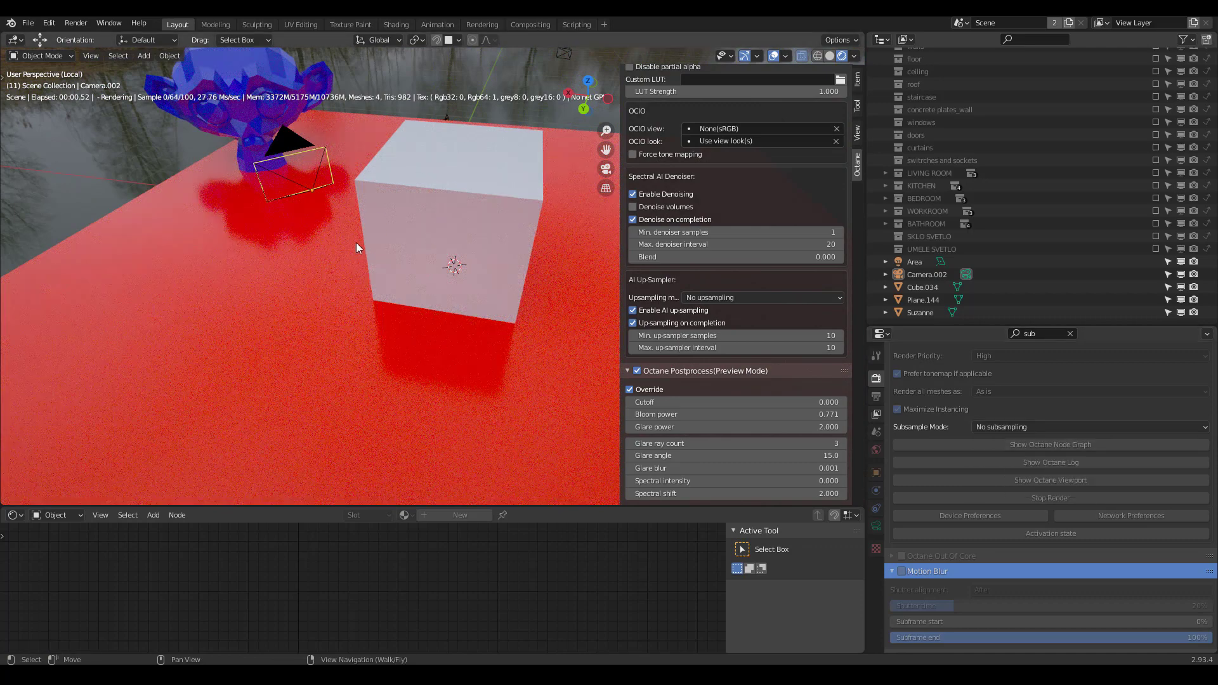
pyautogui.scroll(-5, 365, 254)
pyautogui.scroll(5, 374, 265)
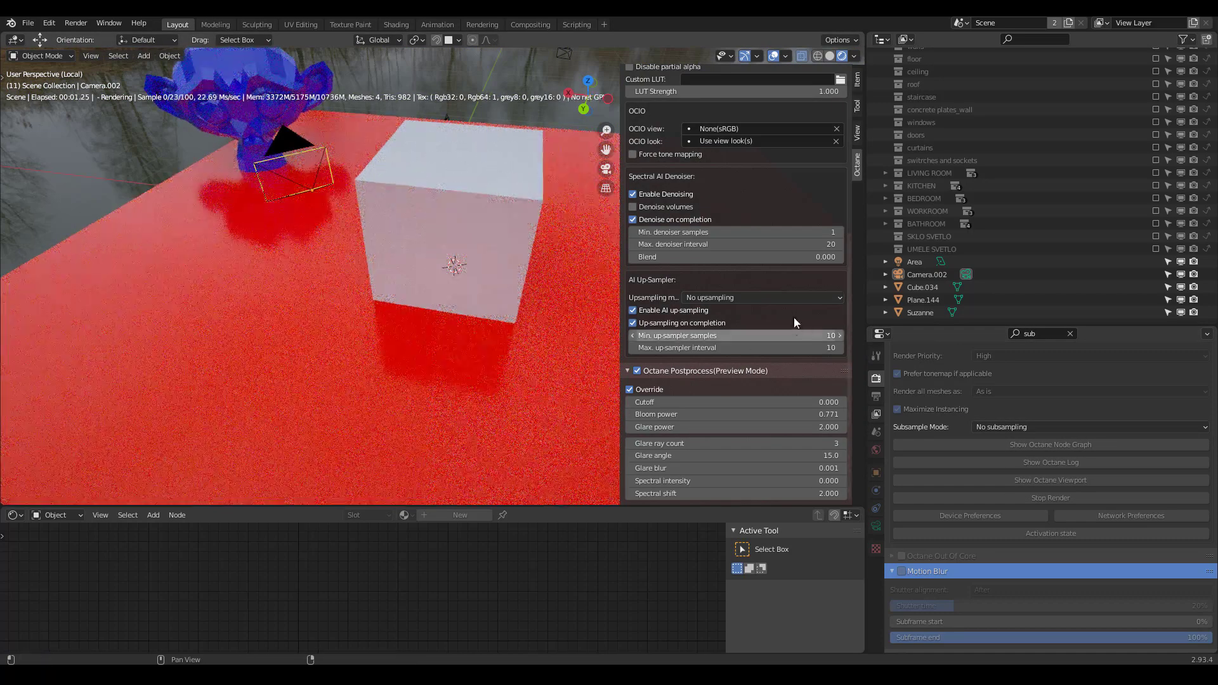
# Step: Widen the Octane camera imager sidebar and set the AI Up-Sampler's upsampling mode to 2x2 upsampling
pyautogui.scroll(8, 793, 314)
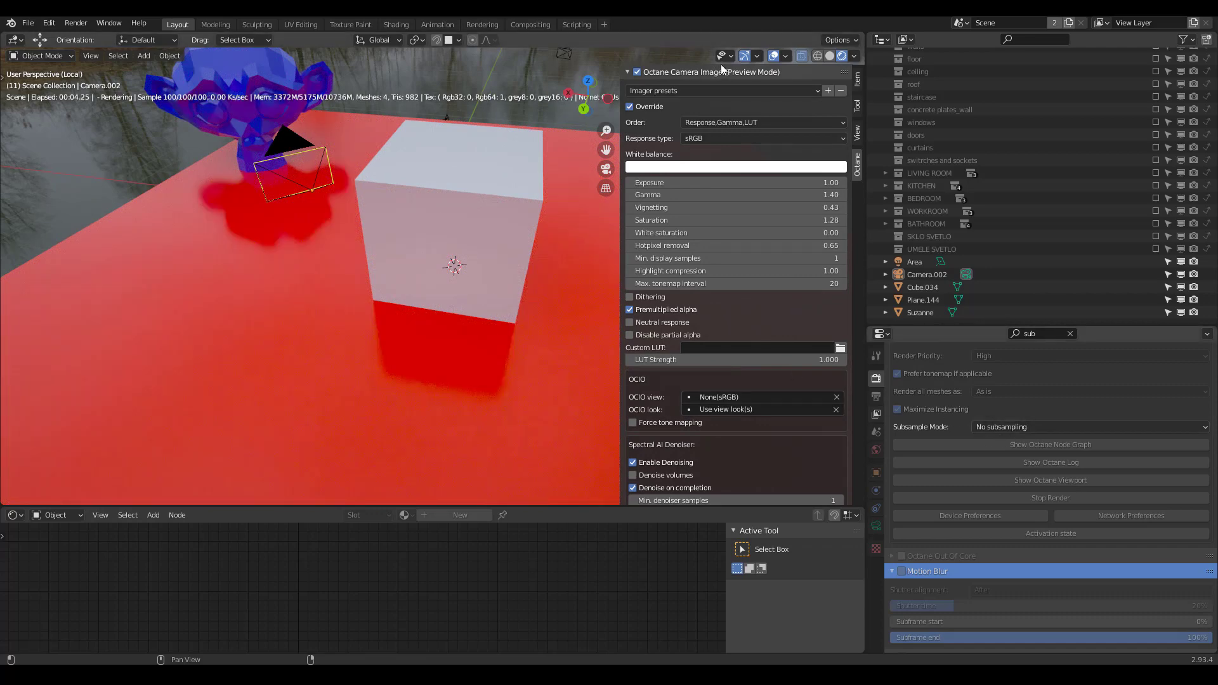
pyautogui.scroll(-10, 764, 311)
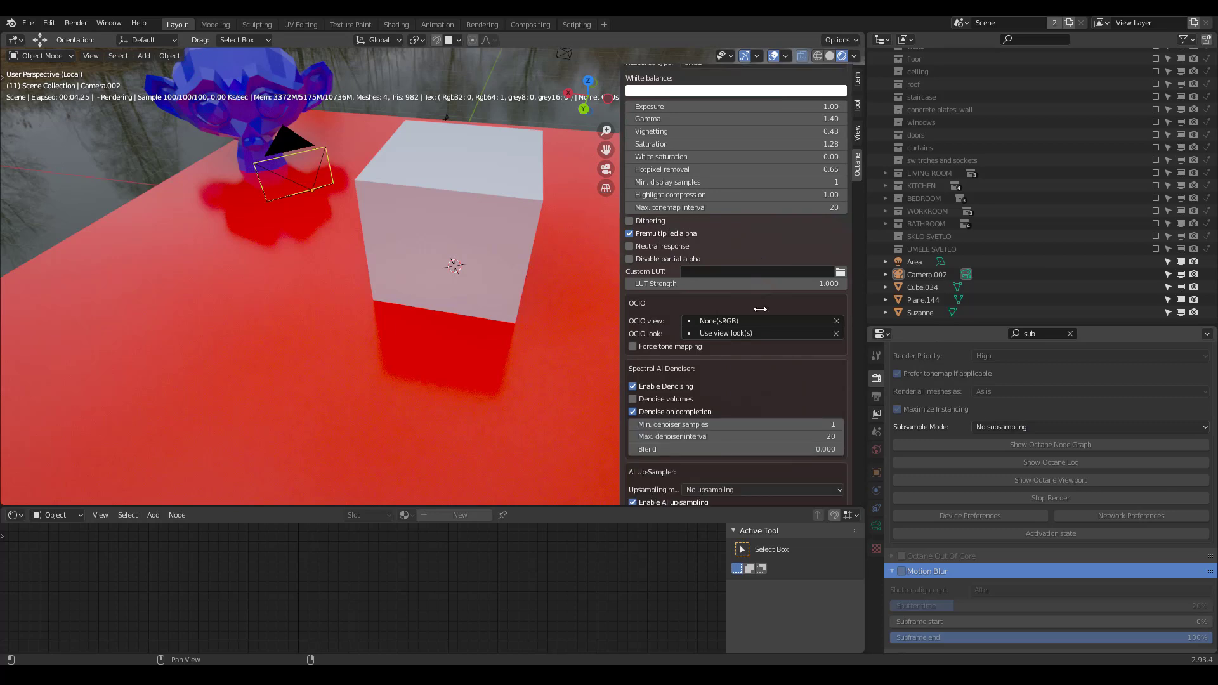
pyautogui.moveTo(620, 319); pyautogui.dragTo(579, 325)
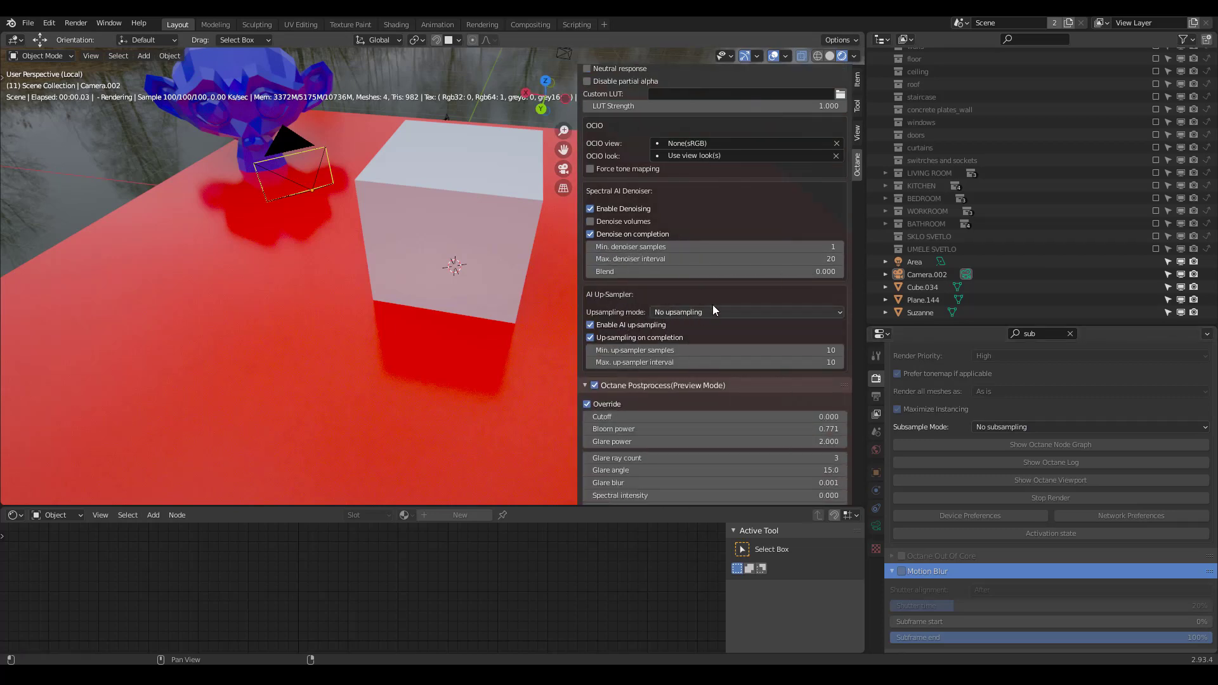
pyautogui.scroll(-5, 401, 247)
pyautogui.scroll(6, 410, 252)
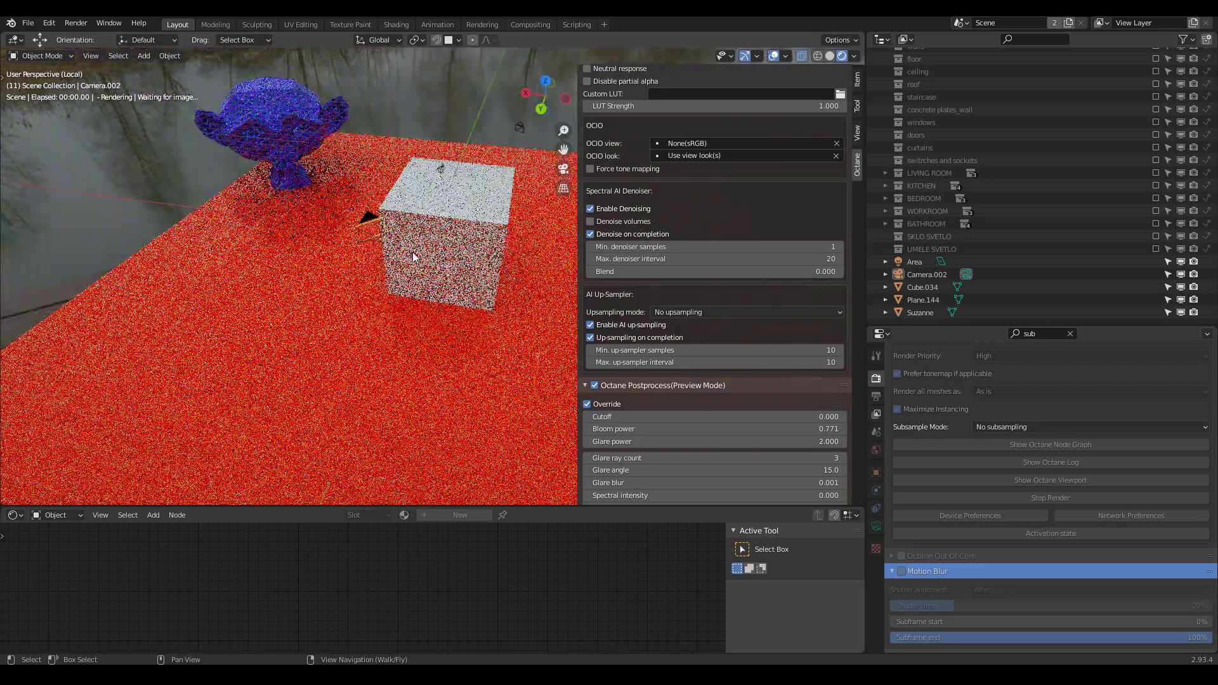
pyautogui.scroll(-2, 425, 252)
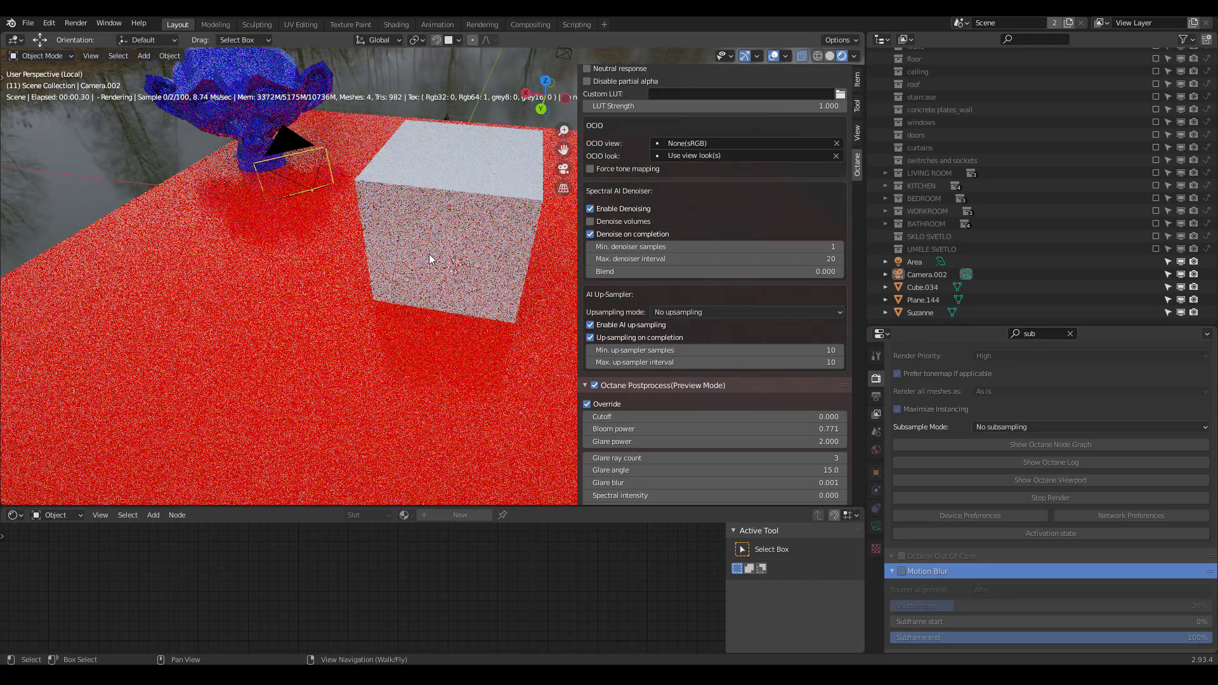
pyautogui.click(673, 311)
pyautogui.click(690, 341)
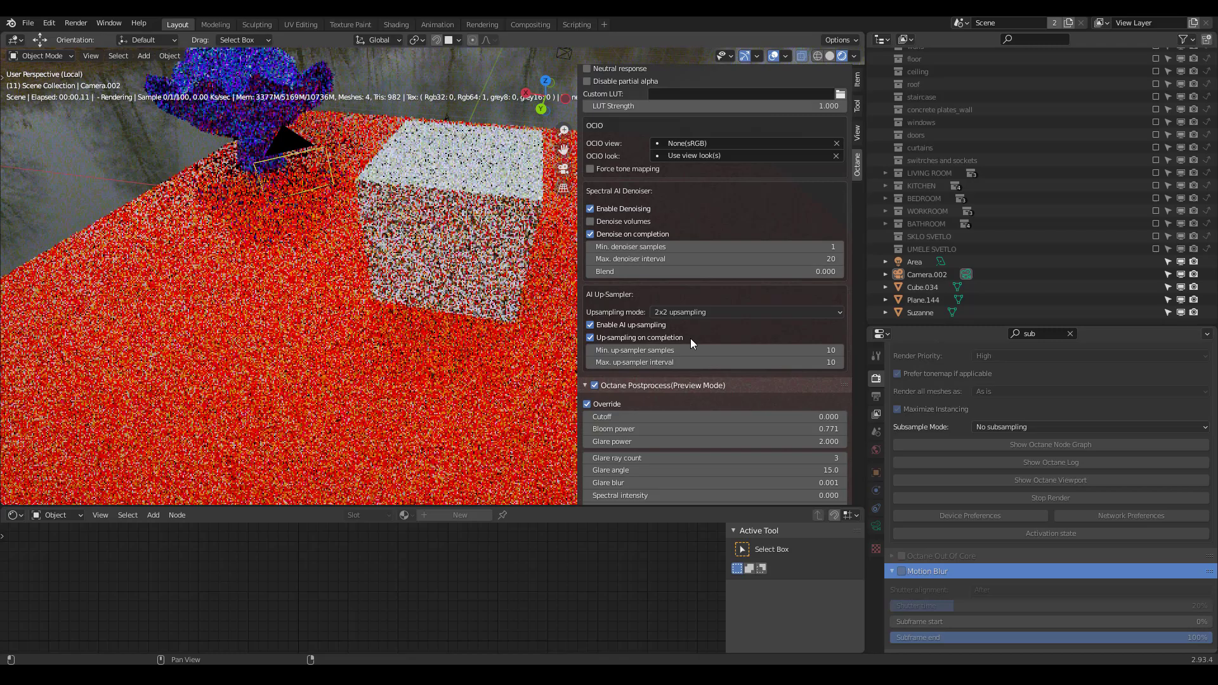
pyautogui.scroll(5, 454, 280)
pyautogui.scroll(-7, 454, 280)
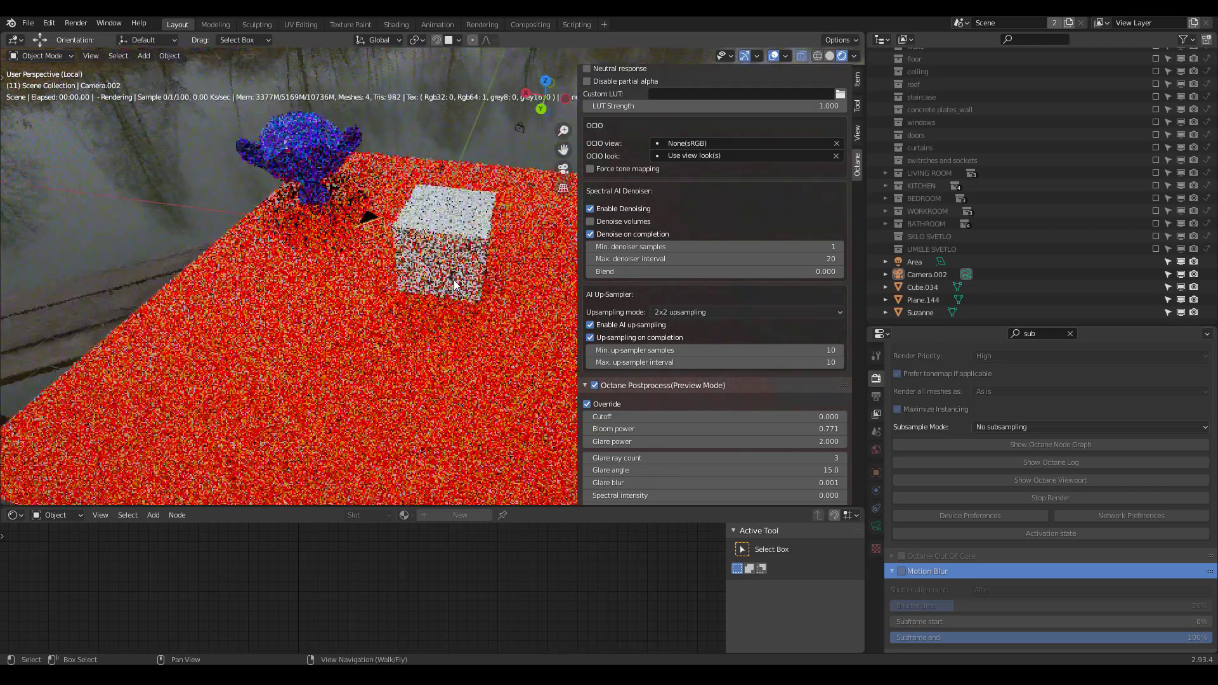
# Step: Set the AI Up-Sampler's upsampling mode to 4x4 upsampling and examine the monkey head up close in a maximized viewport
pyautogui.click(750, 311)
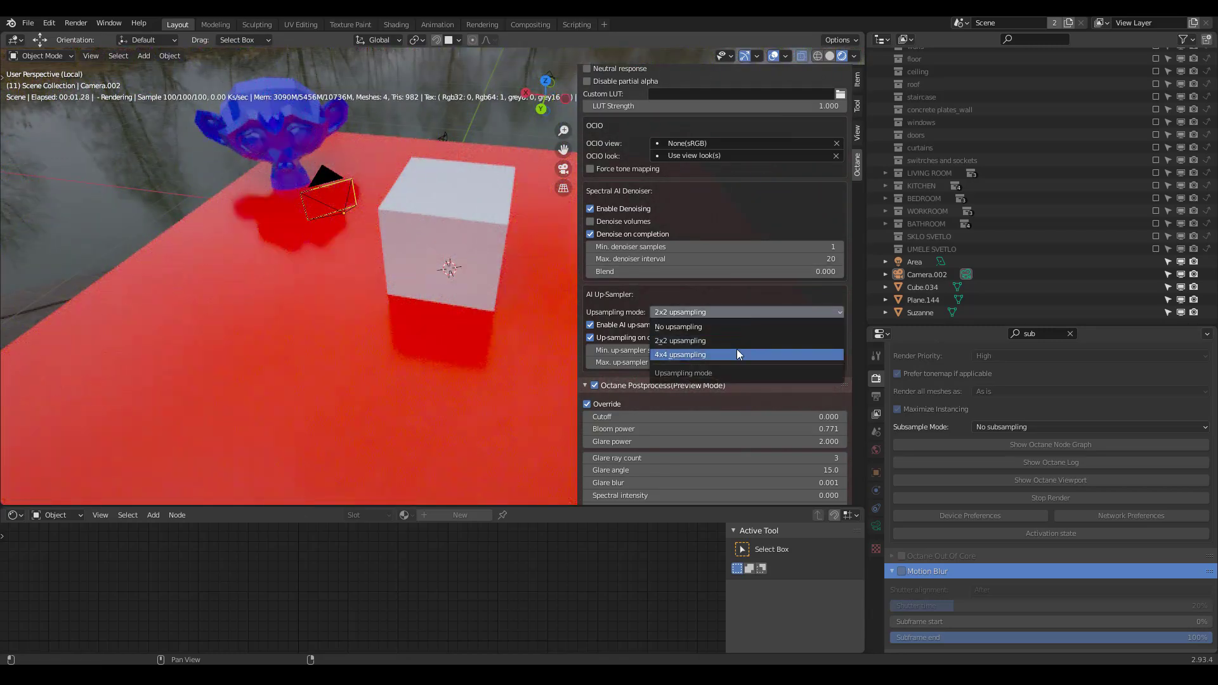
pyautogui.click(737, 354)
pyautogui.scroll(-3, 434, 317)
pyautogui.scroll(5, 435, 314)
pyautogui.scroll(-3, 435, 314)
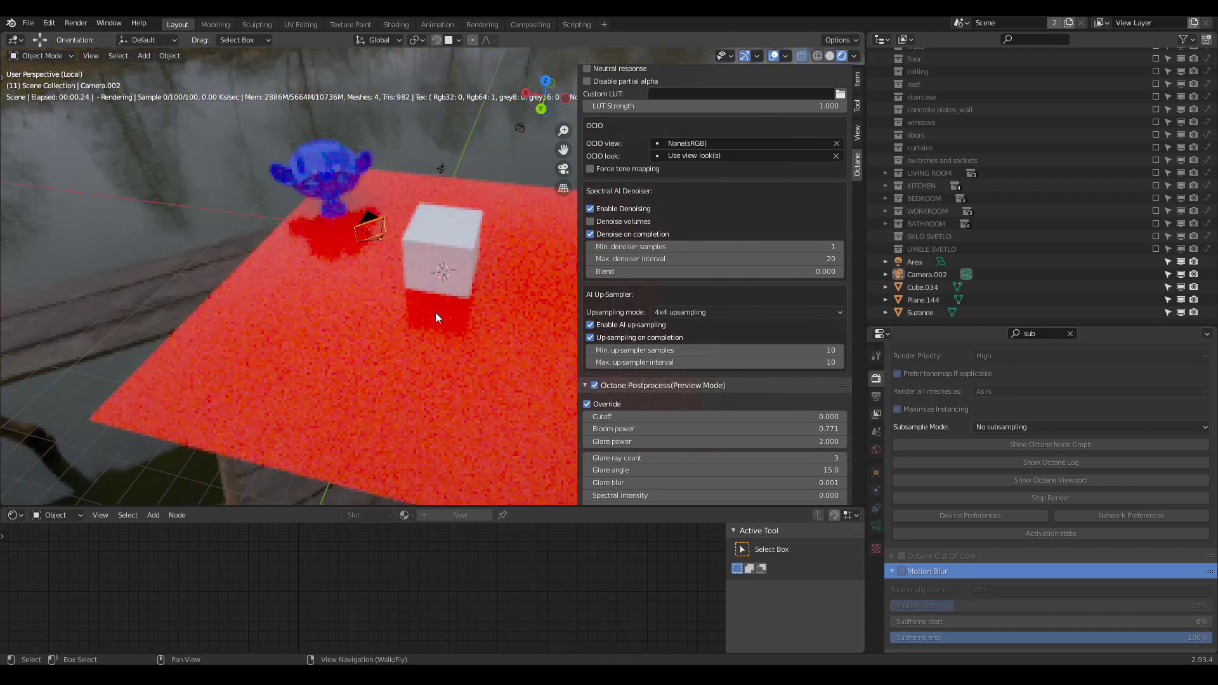
pyautogui.scroll(5, 435, 312)
pyautogui.moveTo(346, 324); pyautogui.dragTo(415, 273, button='middle')
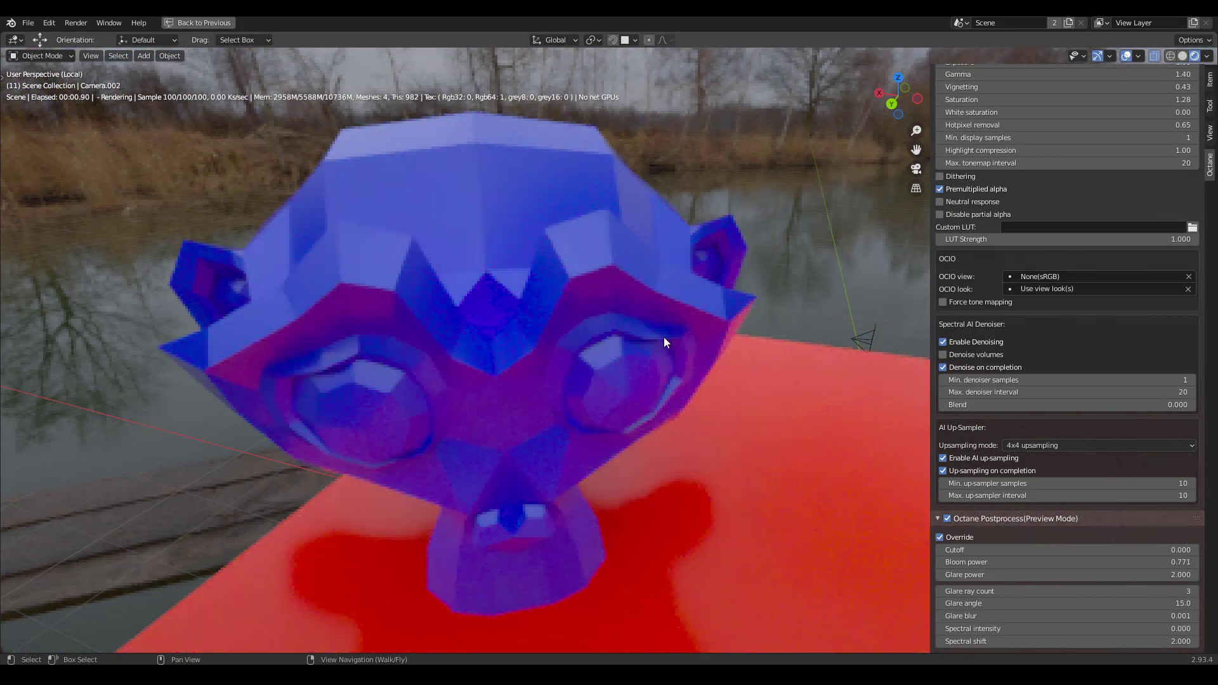
# Step: Switch the upsampling mode to No upsampling and back to 4x4 upsampling to compare the monkey head's render
pyautogui.click(1064, 444)
pyautogui.click(1059, 462)
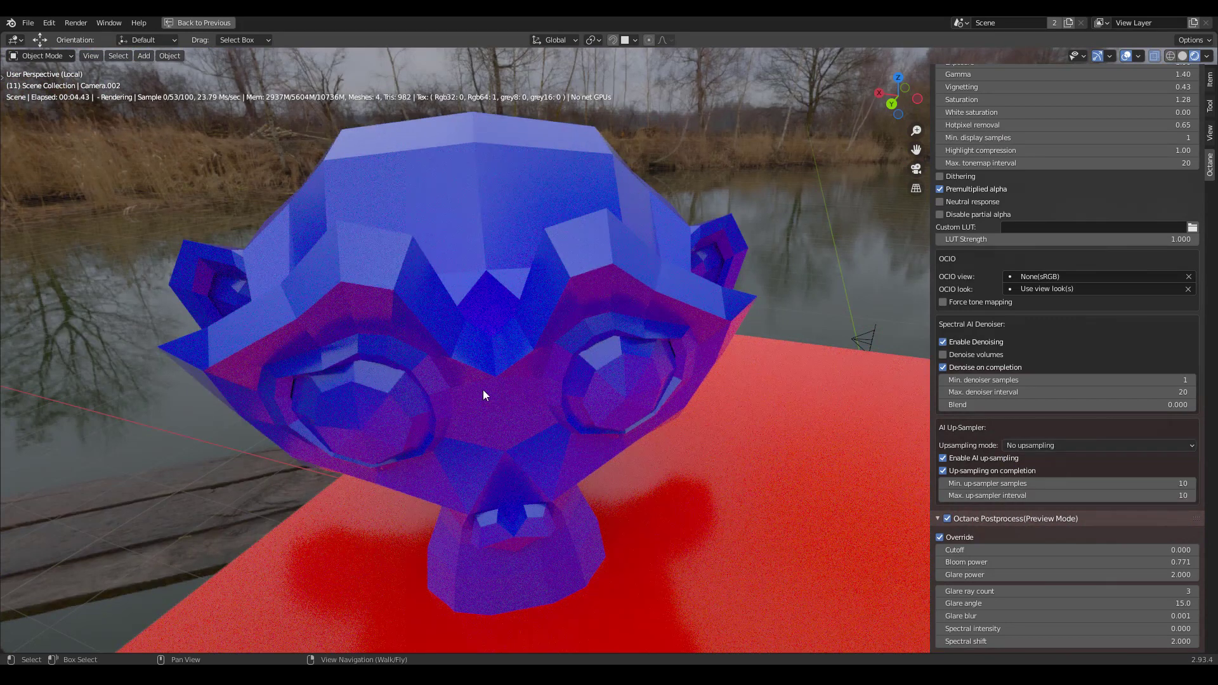
pyautogui.click(1117, 446)
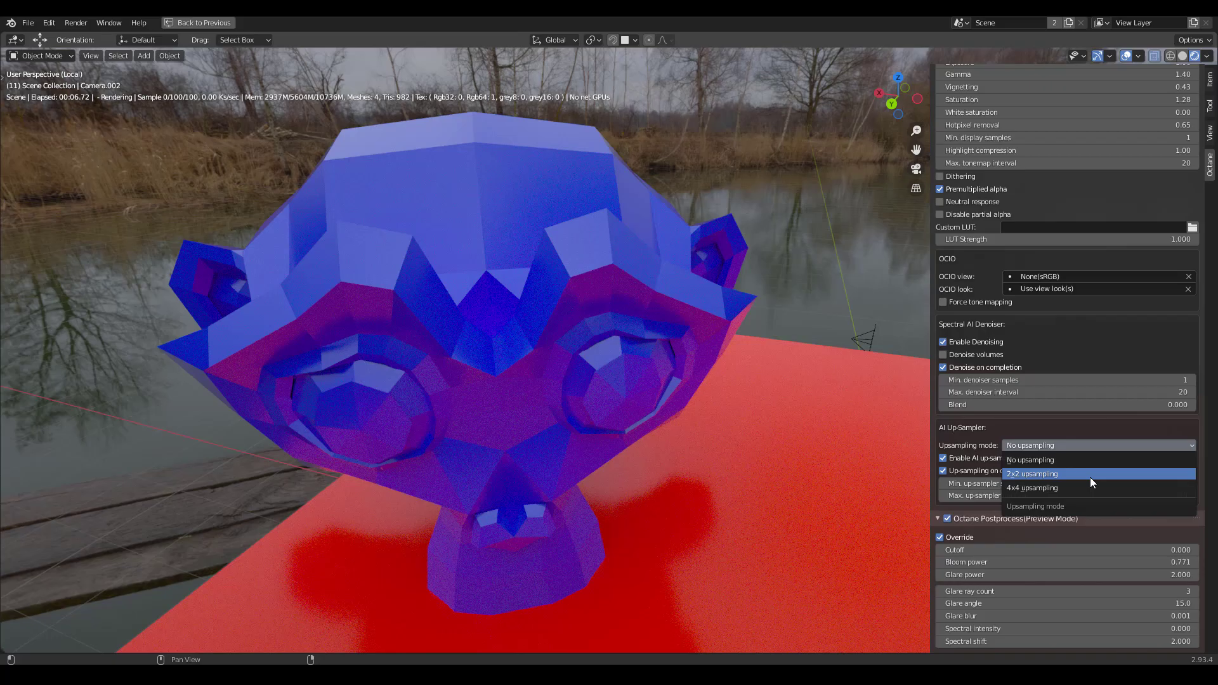
pyautogui.click(1086, 487)
# Step: Zoom out from the monkey head, then switch to the browser's Octane manual and highlight the AI Up-sampler passage about rendering at lower resolution and up-scaling
pyautogui.scroll(-8, 603, 419)
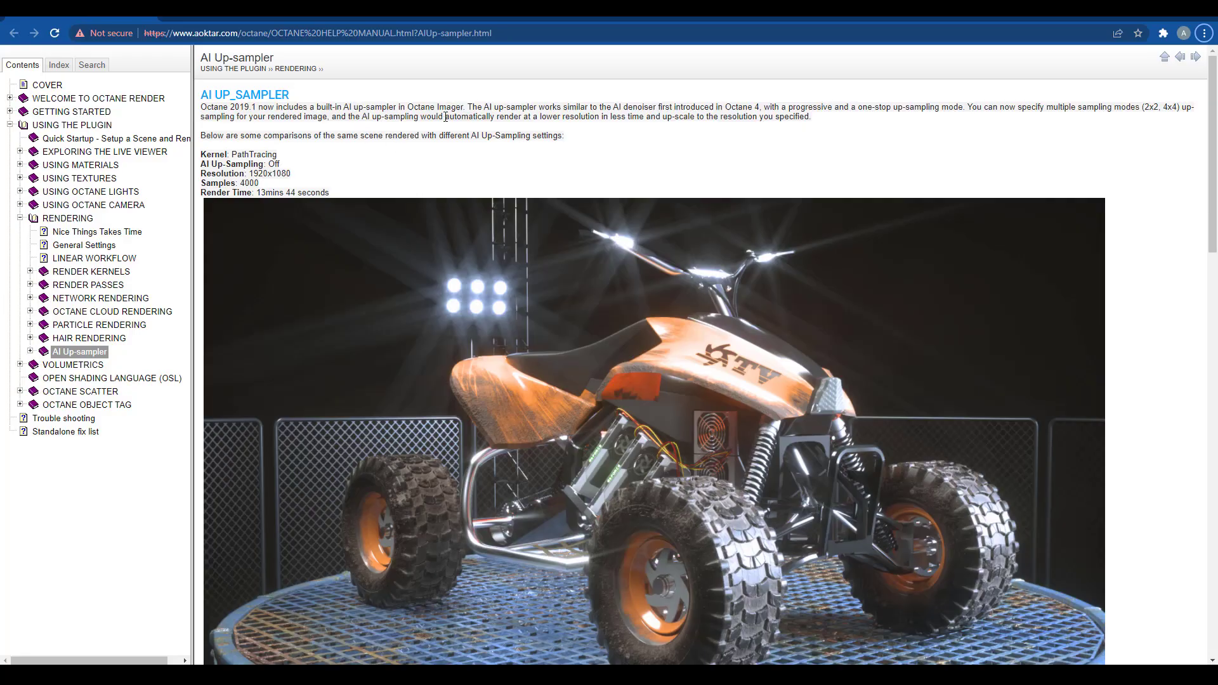
pyautogui.moveTo(446, 116); pyautogui.dragTo(811, 119)
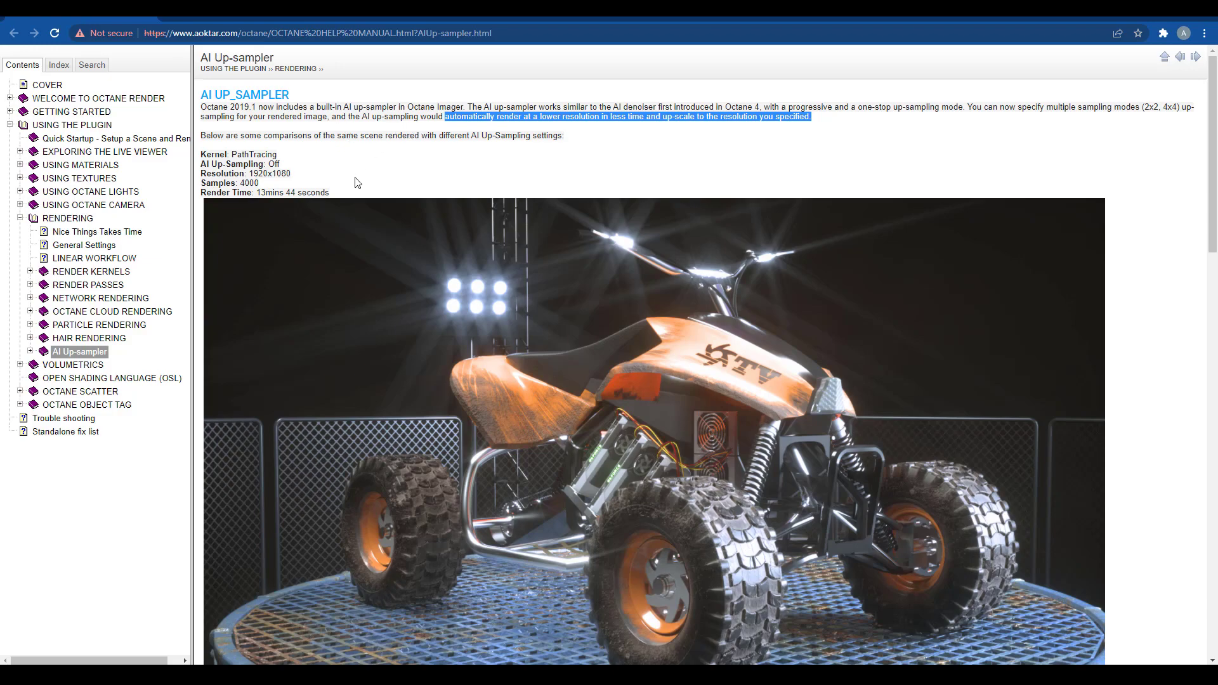
# Step: Compare the manual's ATV renders and their render times with AI Up-Sampling off and with 2x2 on completion
pyautogui.scroll(-10, 357, 183)
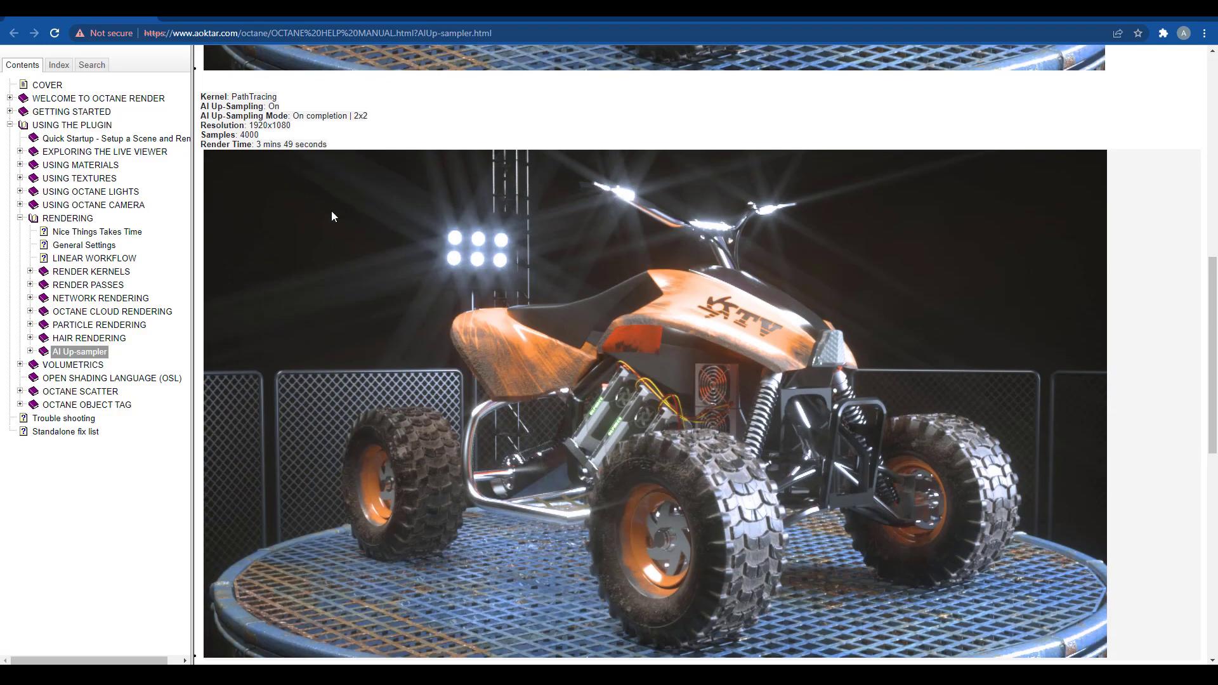
pyautogui.moveTo(254, 142); pyautogui.dragTo(352, 145)
pyautogui.scroll(10, 353, 145)
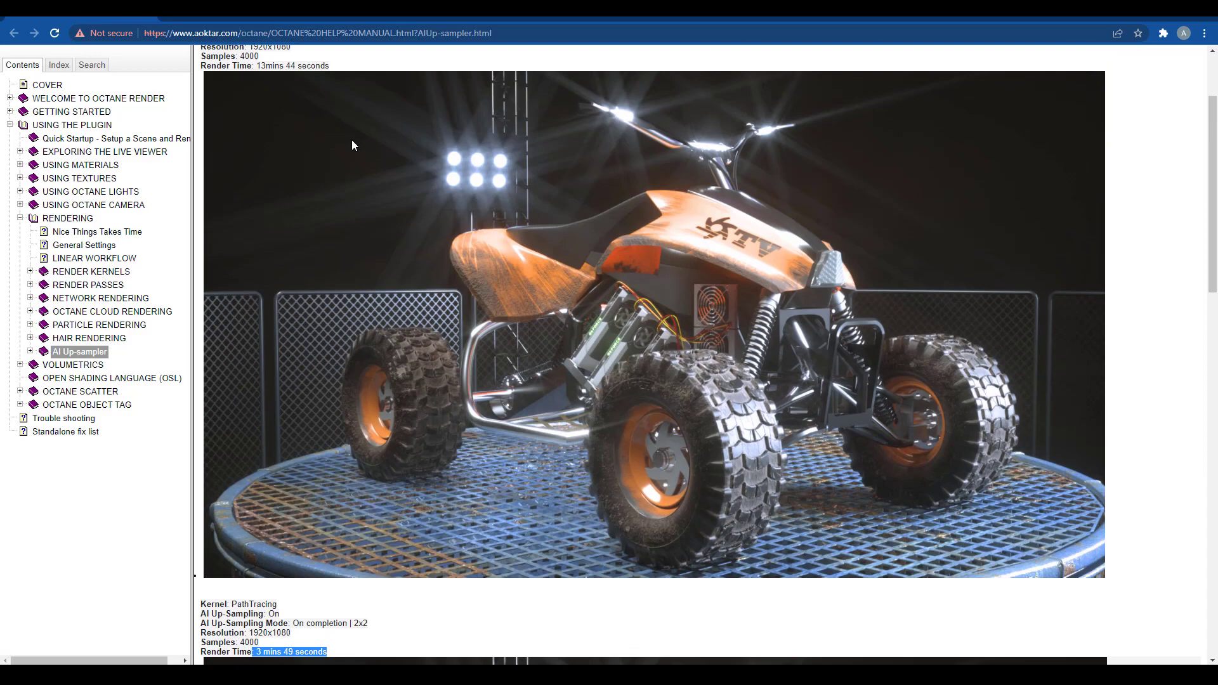
pyautogui.moveTo(257, 193); pyautogui.dragTo(340, 194)
pyautogui.scroll(-10, 341, 194)
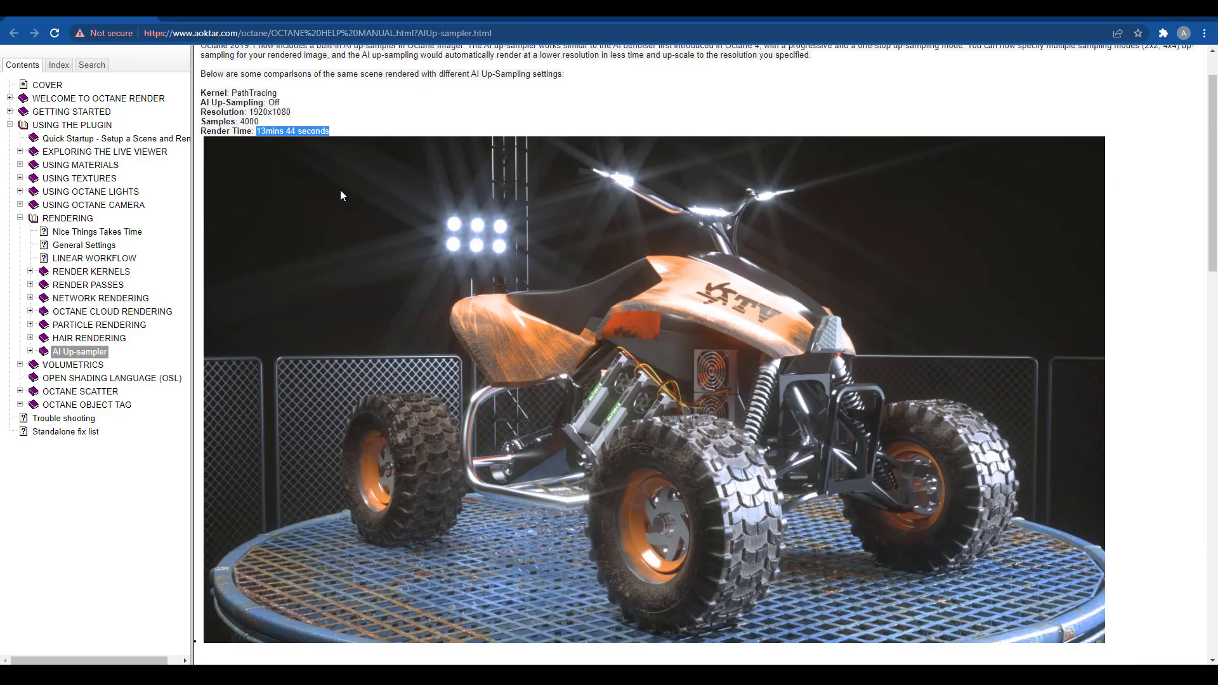
pyautogui.moveTo(255, 145); pyautogui.dragTo(347, 148)
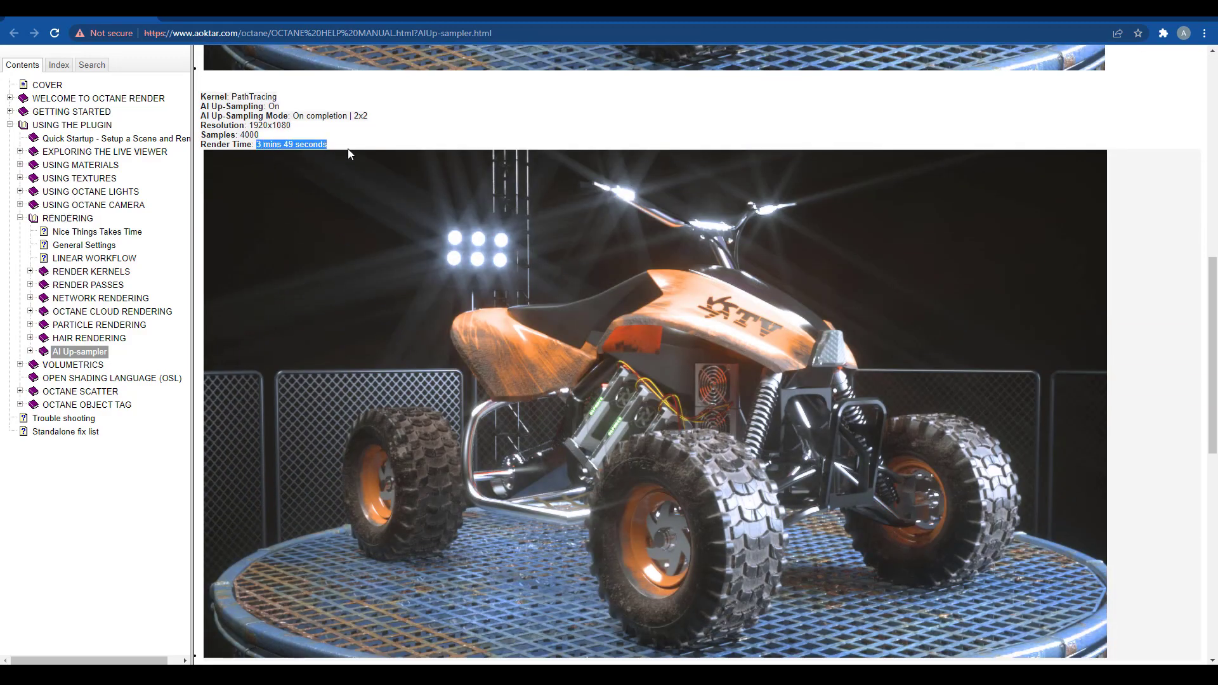
pyautogui.scroll(10, 349, 149)
pyautogui.moveTo(259, 188); pyautogui.dragTo(341, 191)
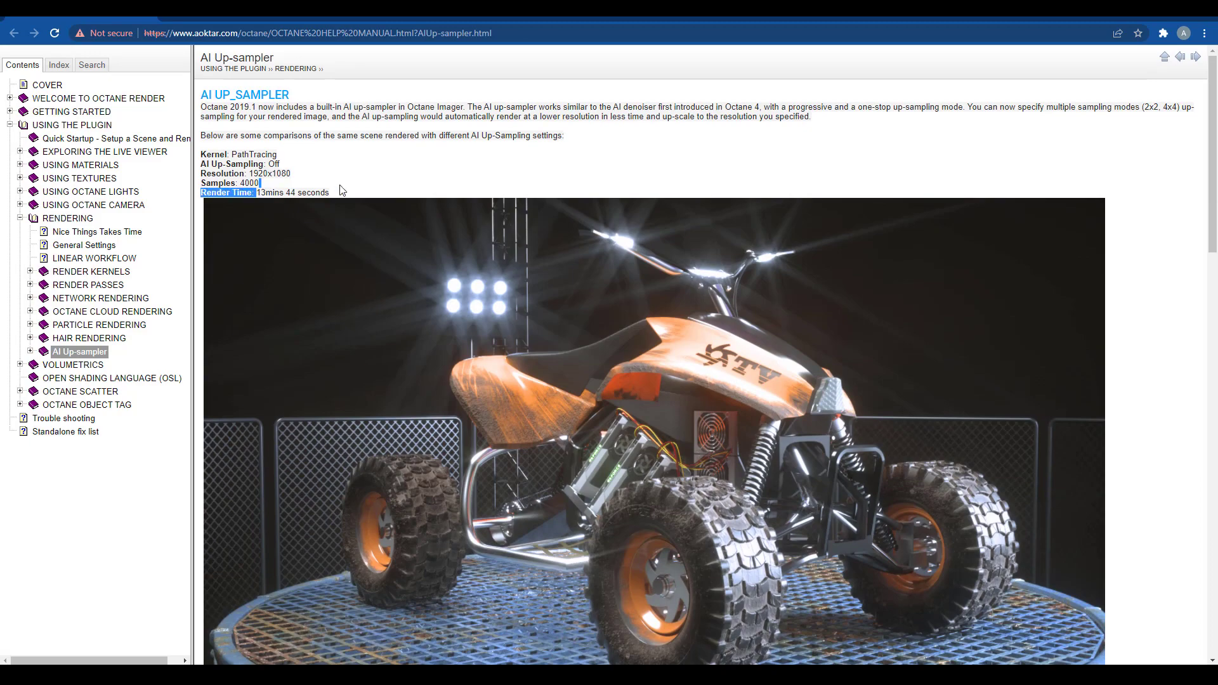
pyautogui.scroll(-10, 409, 286)
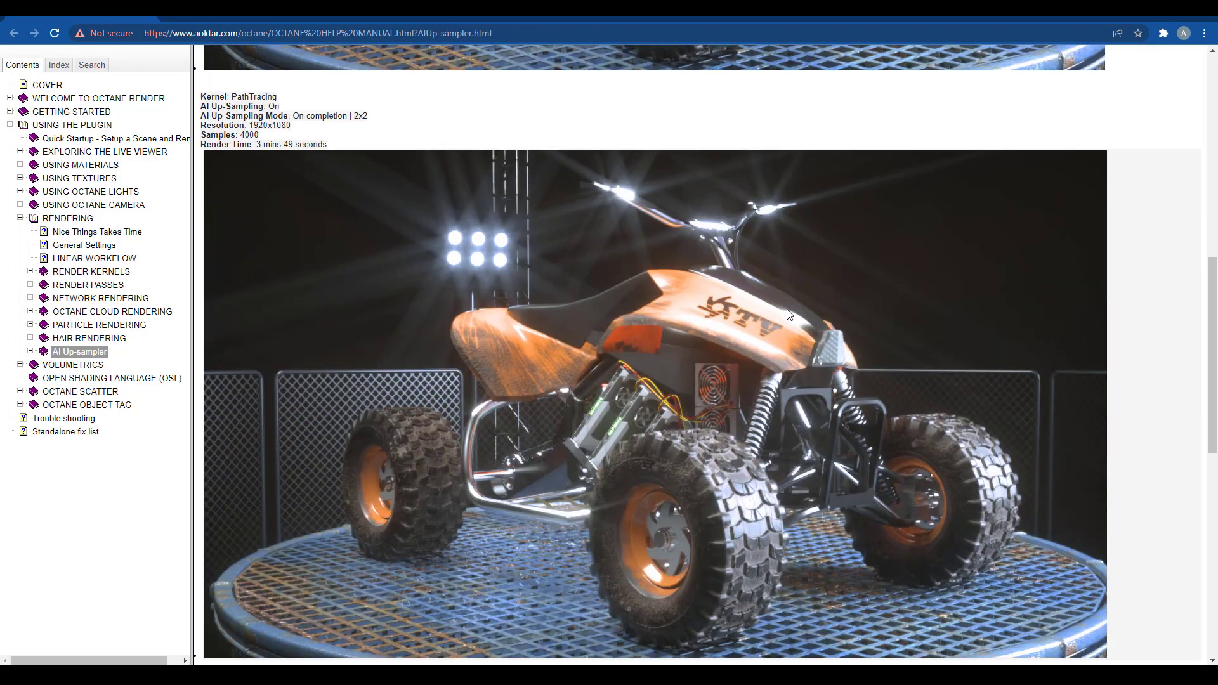
pyautogui.scroll(10, 790, 317)
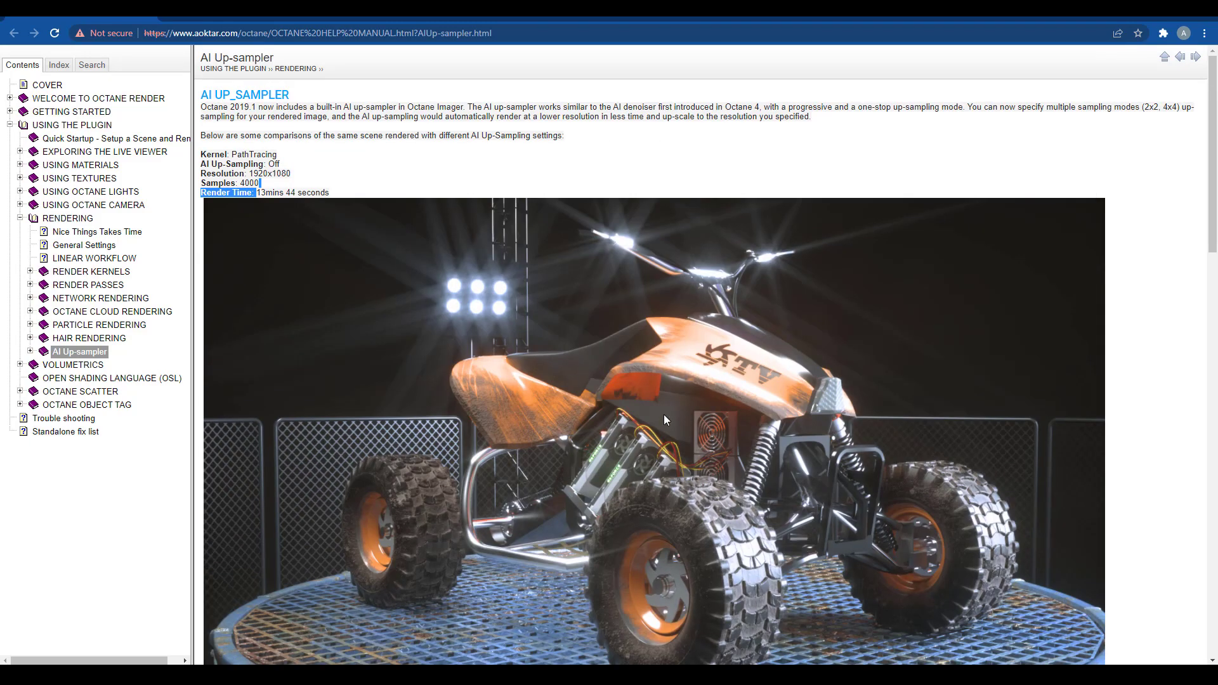
pyautogui.scroll(-1, 683, 425)
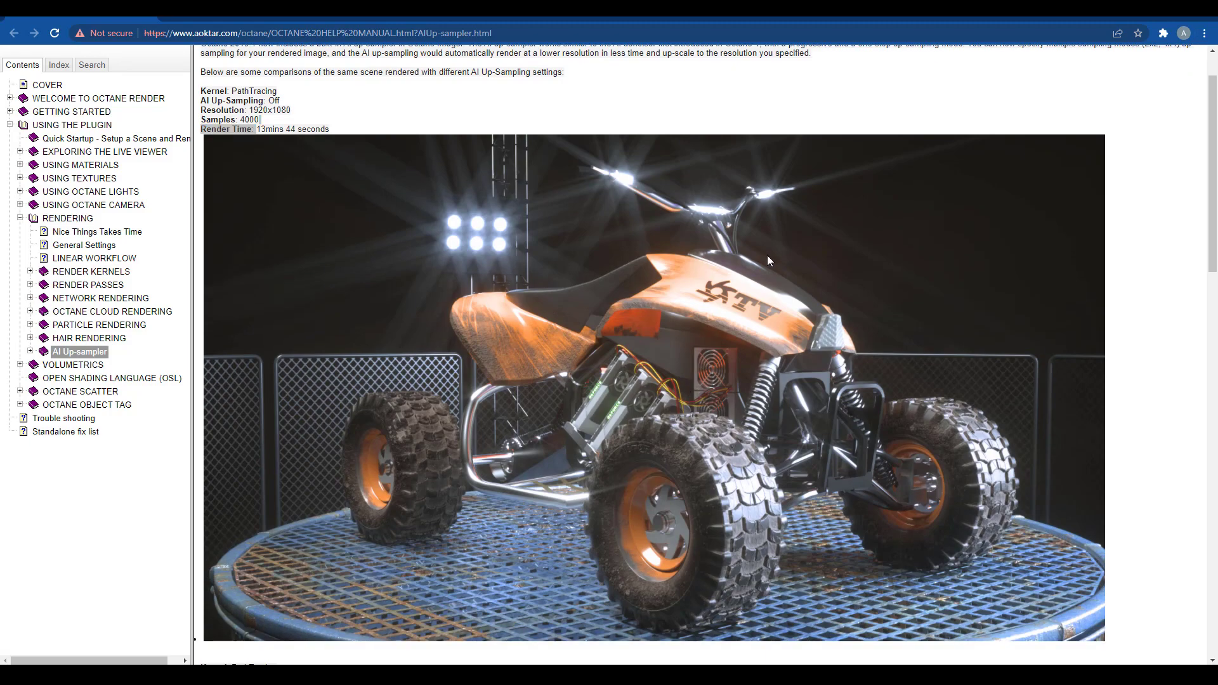
# Step: Return to Blender, examine the red plane, cube and monkey head with 2x2 upsampling, and set the upsampling mode to 4x4 upsampling
pyautogui.hotkey('alt', 'Tab')
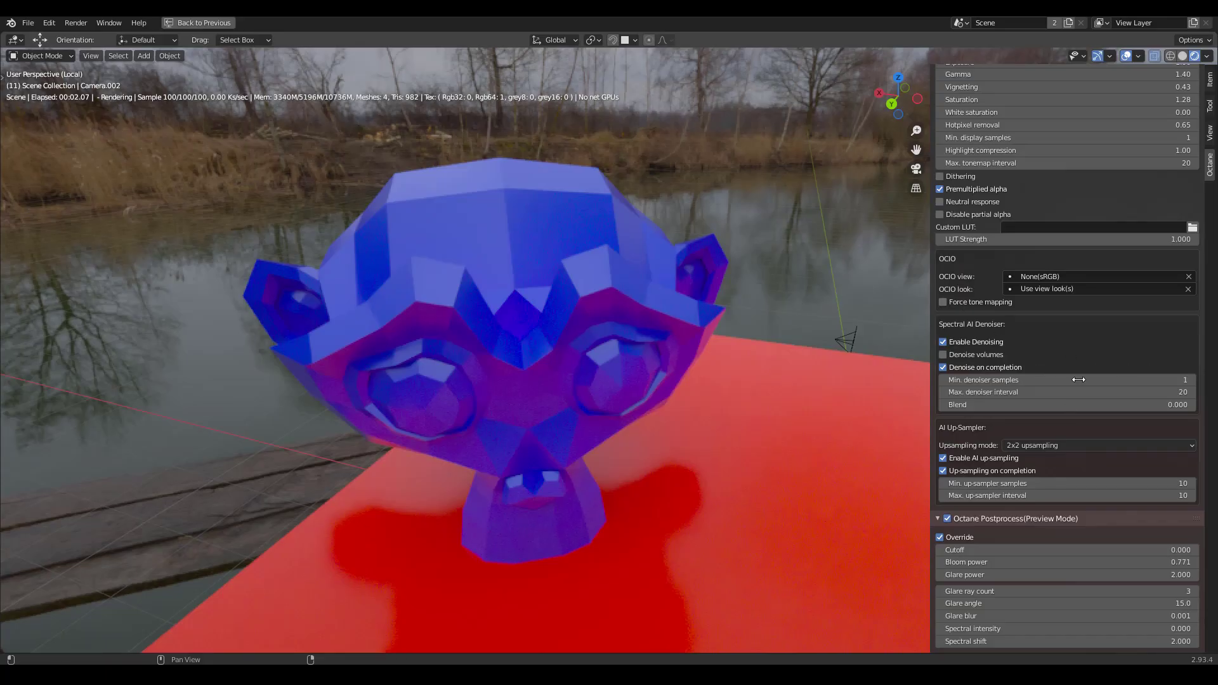
pyautogui.scroll(-9, 644, 394)
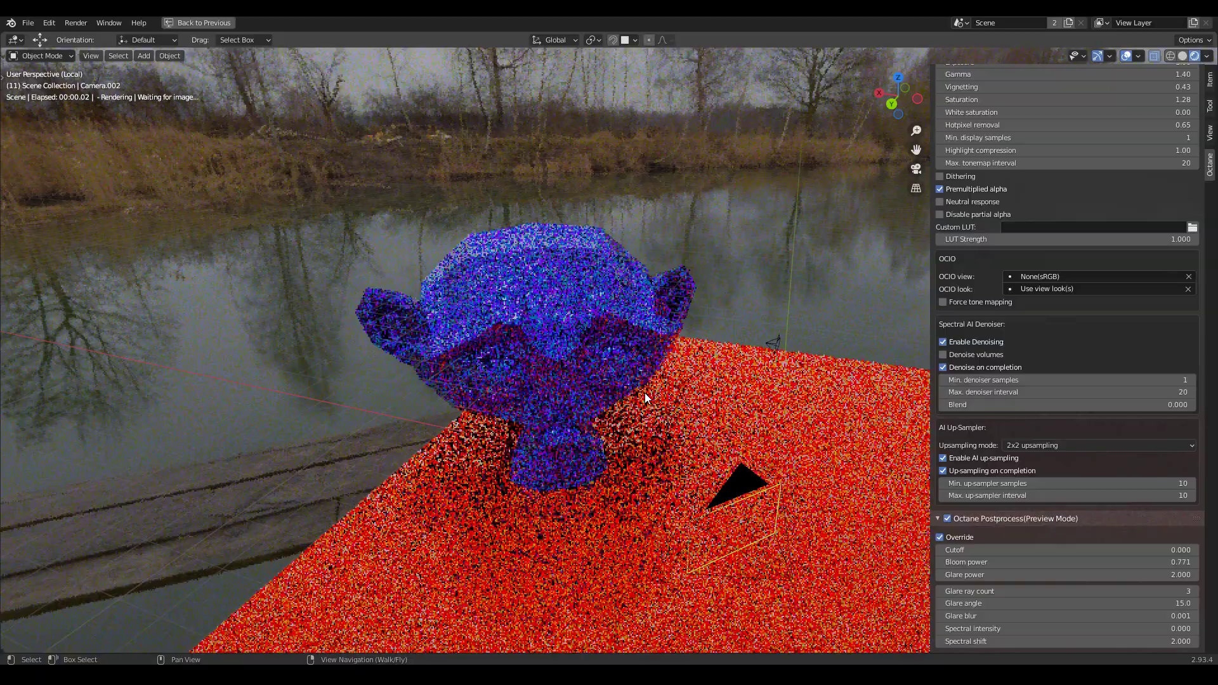
pyautogui.scroll(6, 673, 460)
pyautogui.scroll(-3, 685, 467)
pyautogui.scroll(5, 603, 432)
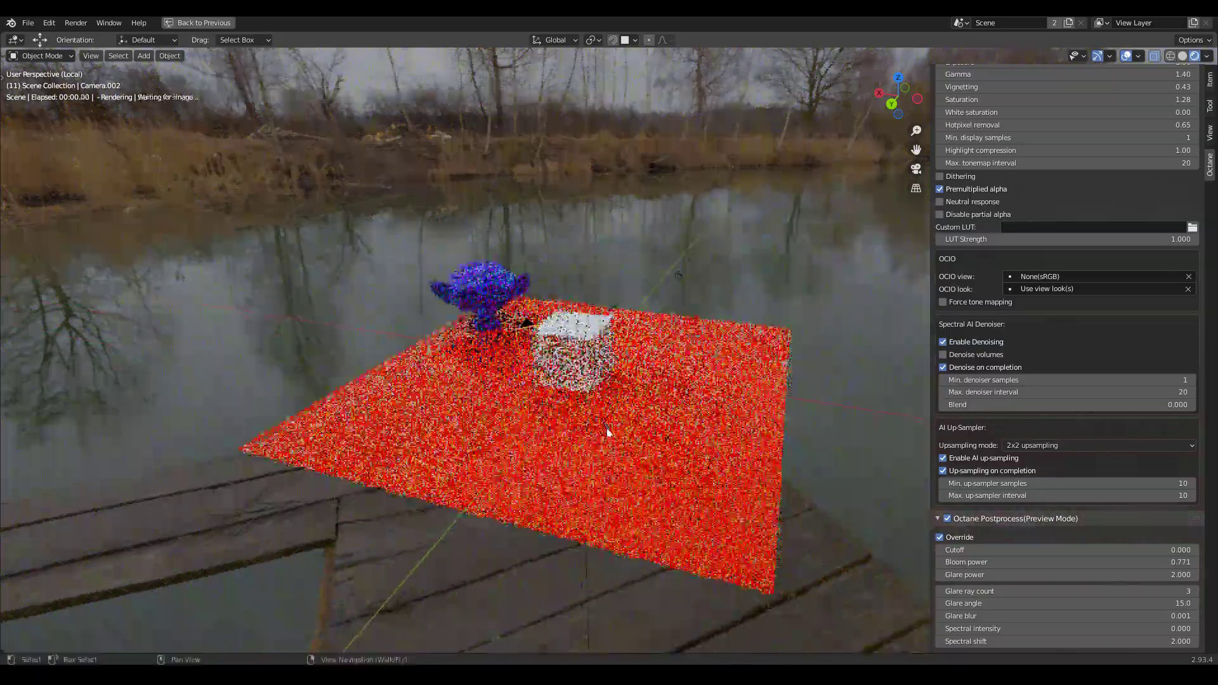
pyautogui.scroll(-4, 573, 413)
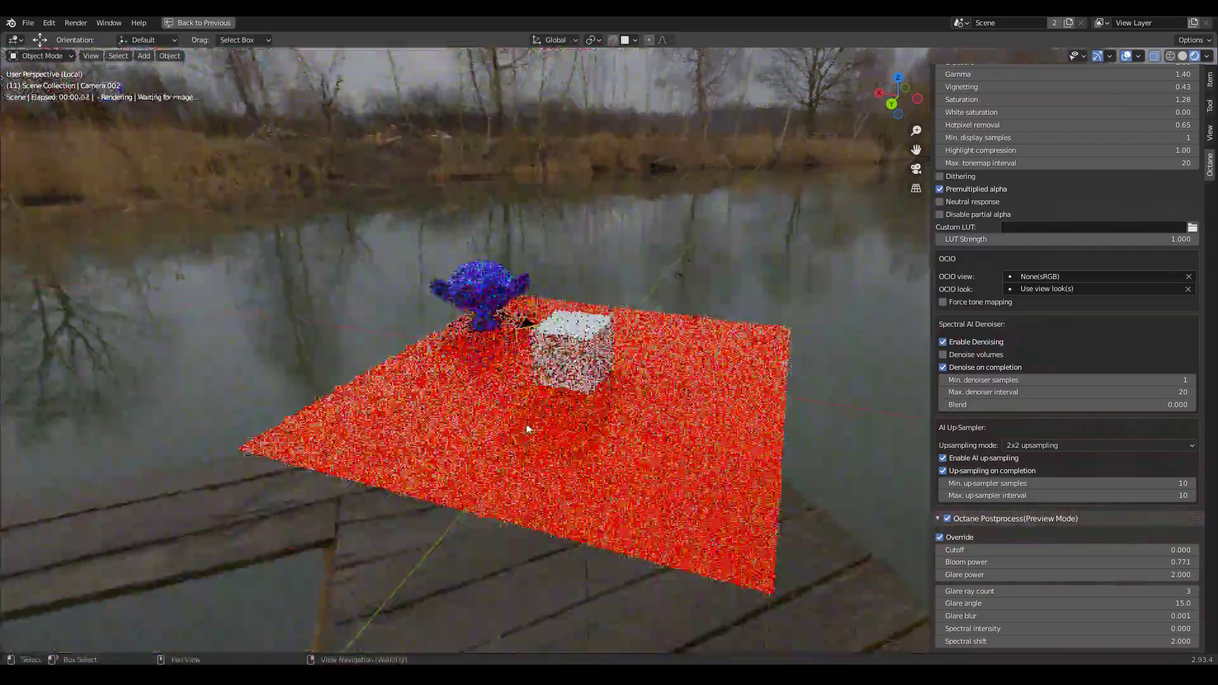
pyautogui.scroll(3, 566, 432)
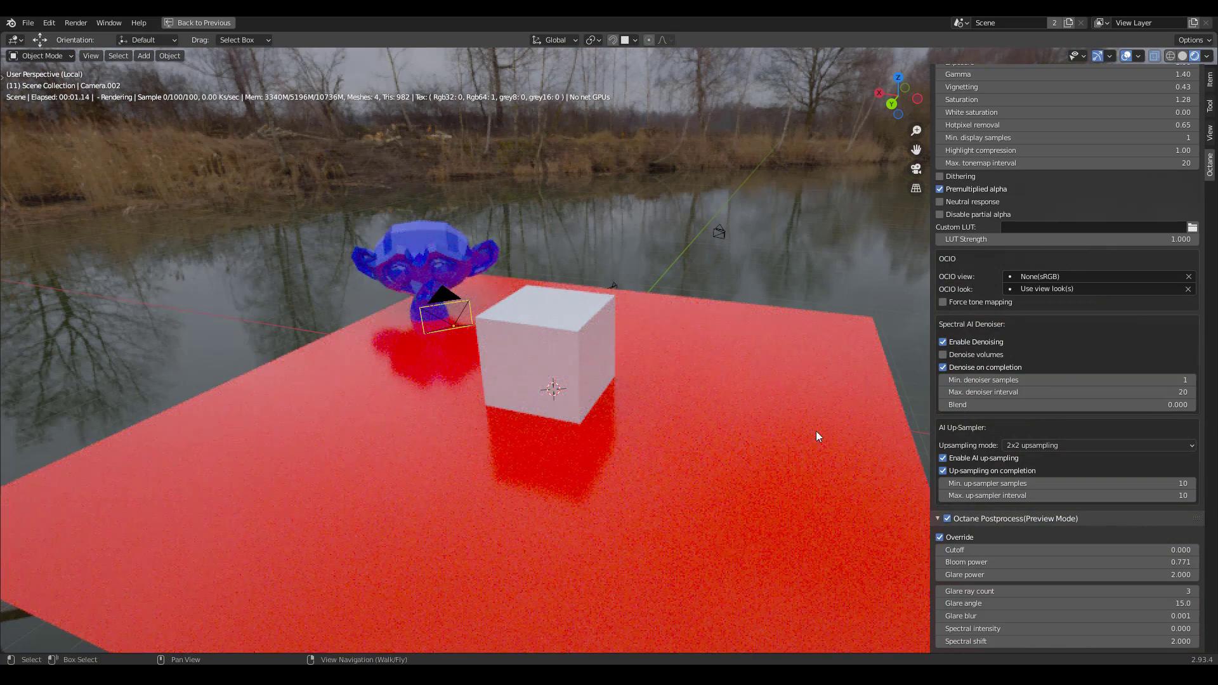
pyautogui.click(1044, 445)
pyautogui.click(1033, 484)
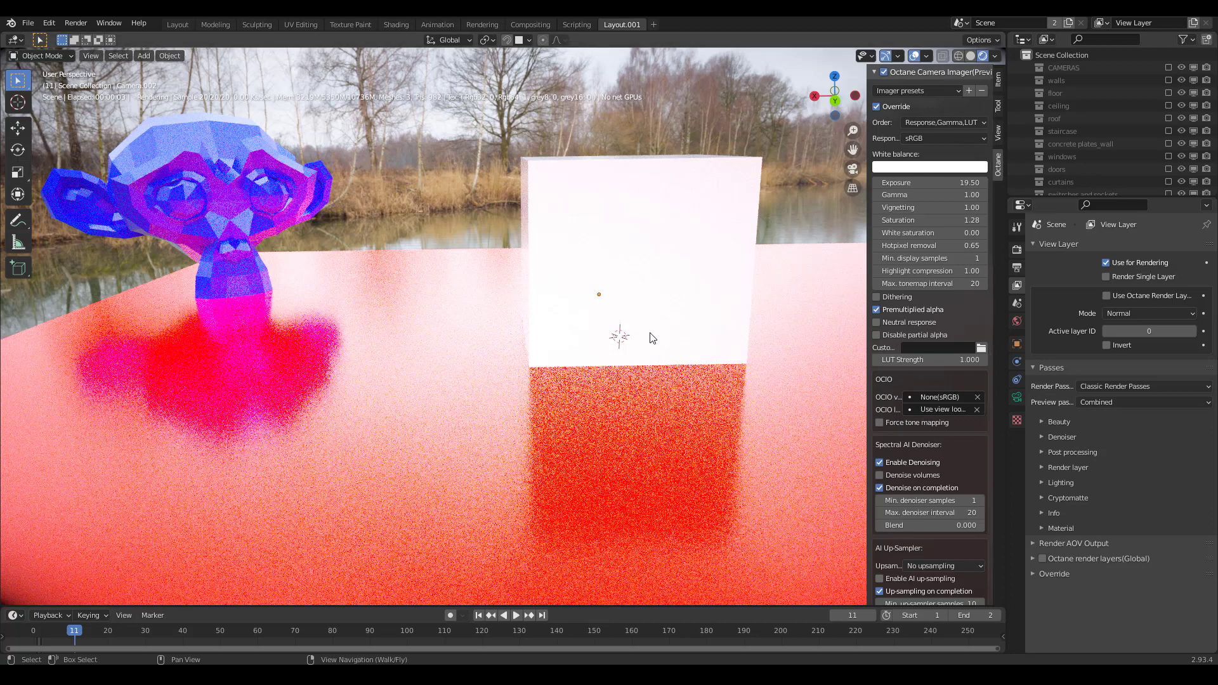
# Step: Widen the sidebar showing the Octane camera imager settings and open the Spectral AI Denoiser's Min. denoiser samples value for editing
pyautogui.click(874, 72)
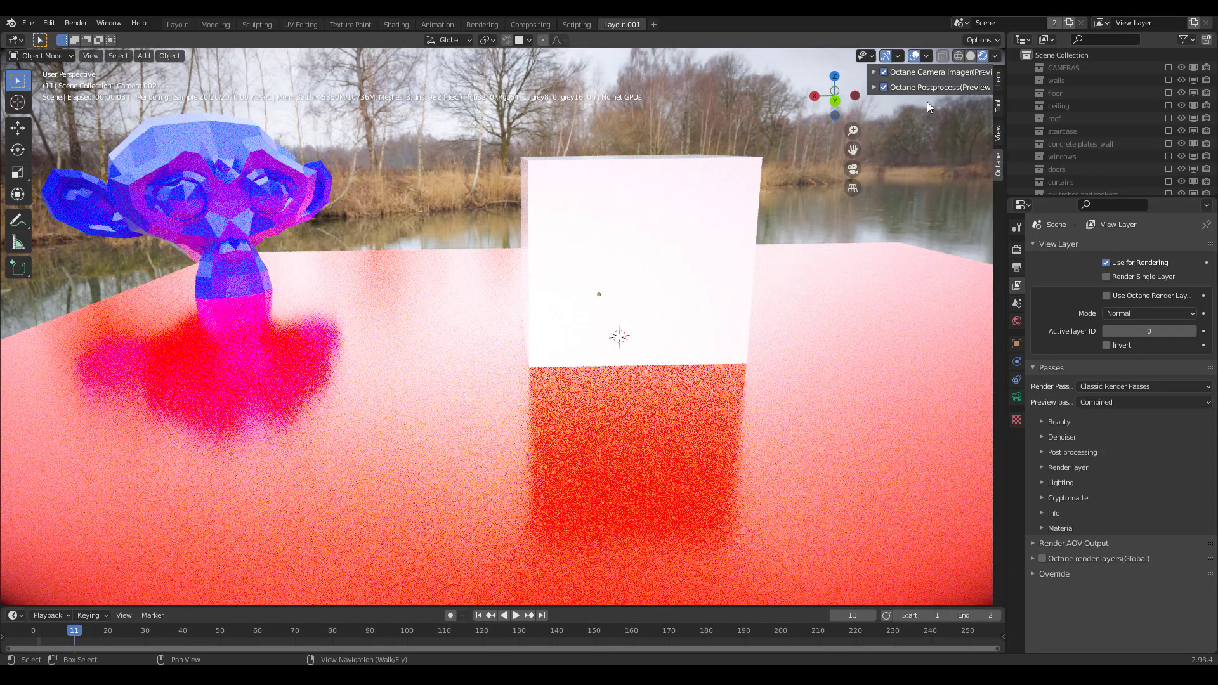
pyautogui.click(874, 71)
pyautogui.moveTo(869, 116); pyautogui.dragTo(816, 115)
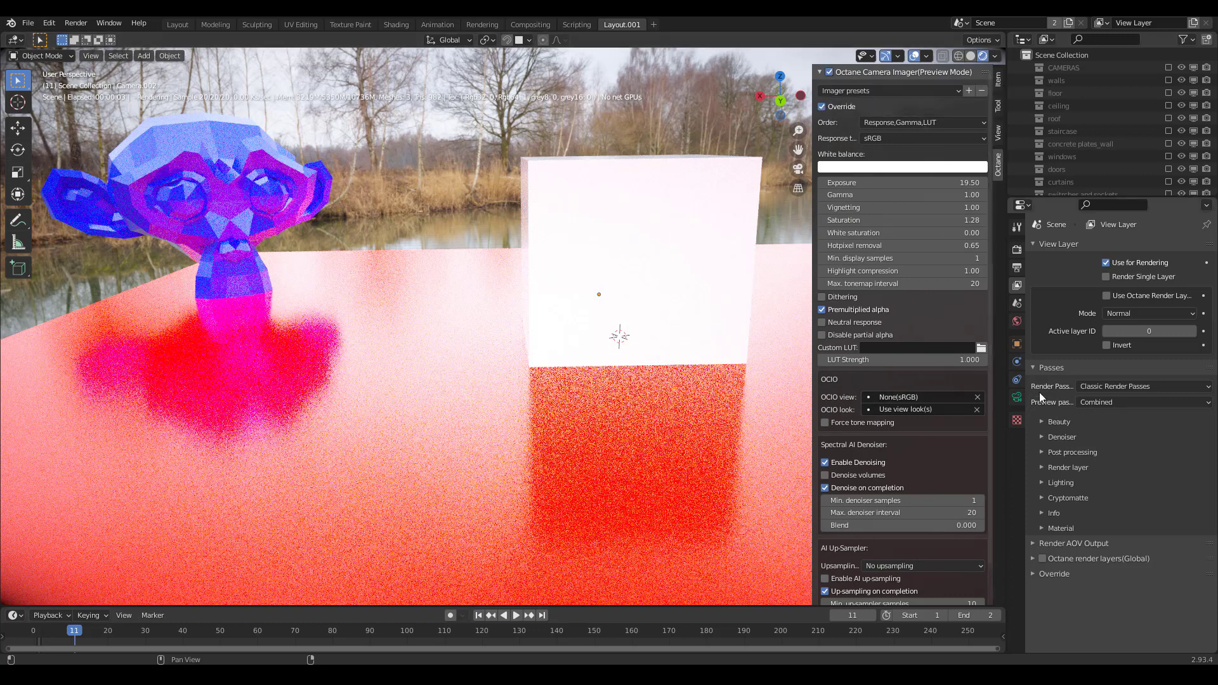
pyautogui.scroll(-2, 897, 407)
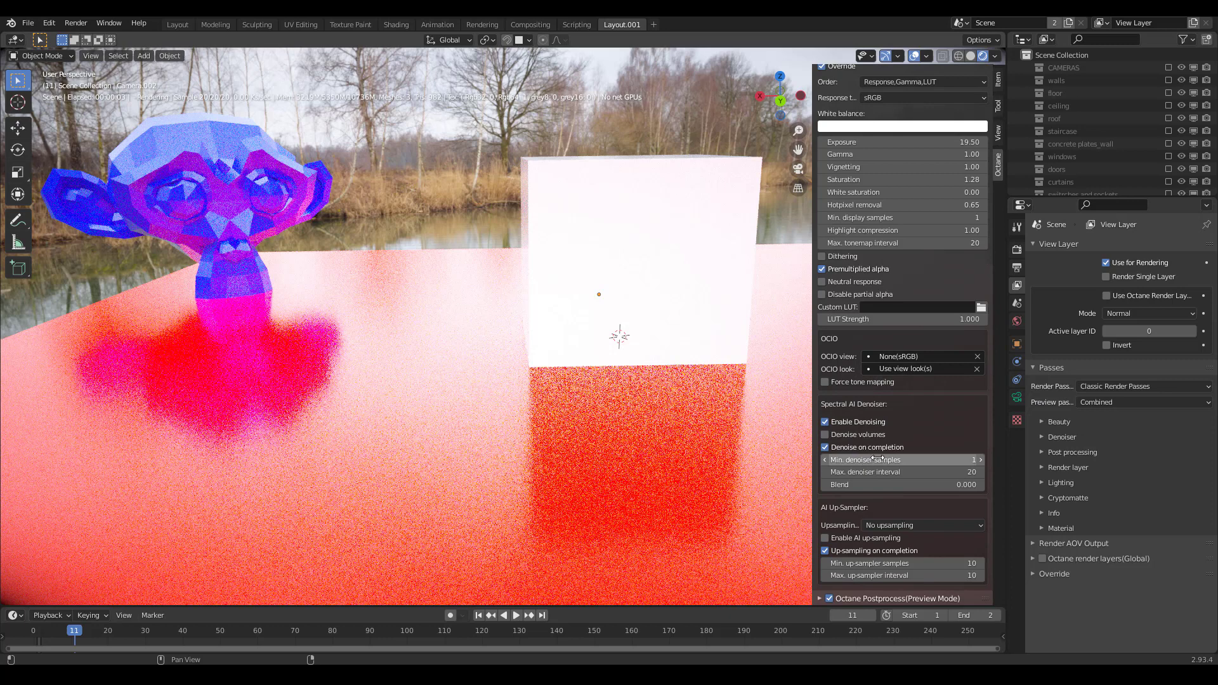
pyautogui.click(878, 459)
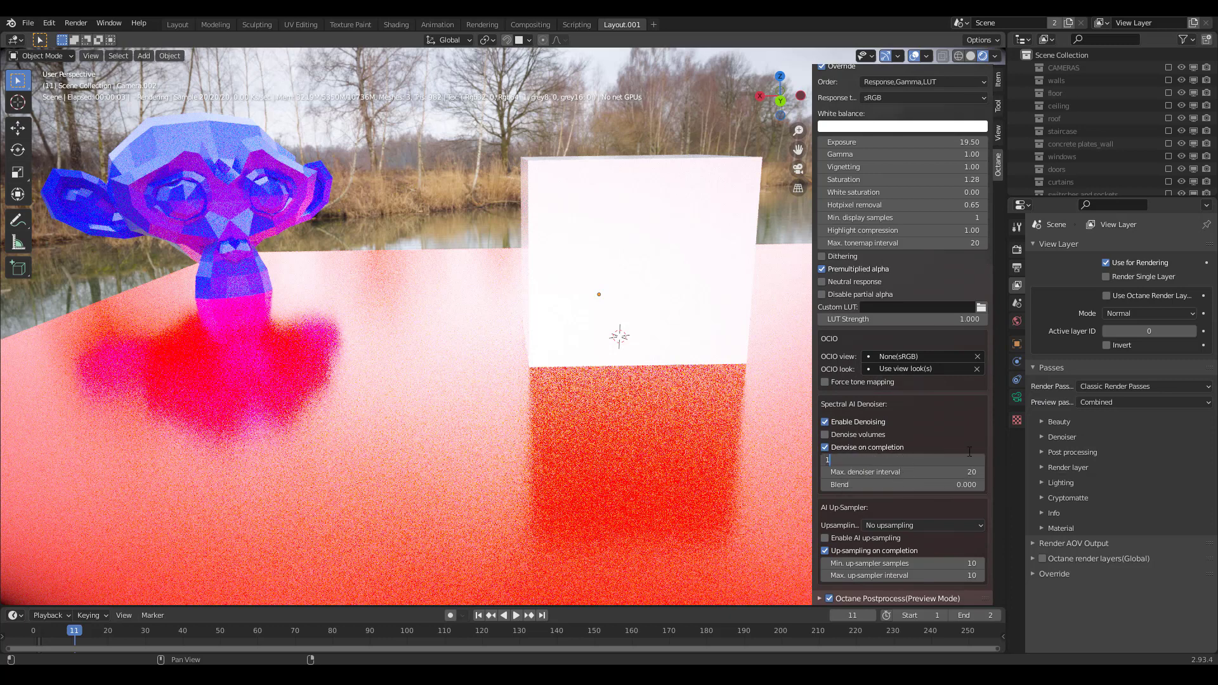
# Step: Set the Octane kernel's Max. preview samples to 5 and then to 10 to compare the denoising in the viewport
pyautogui.click(1018, 248)
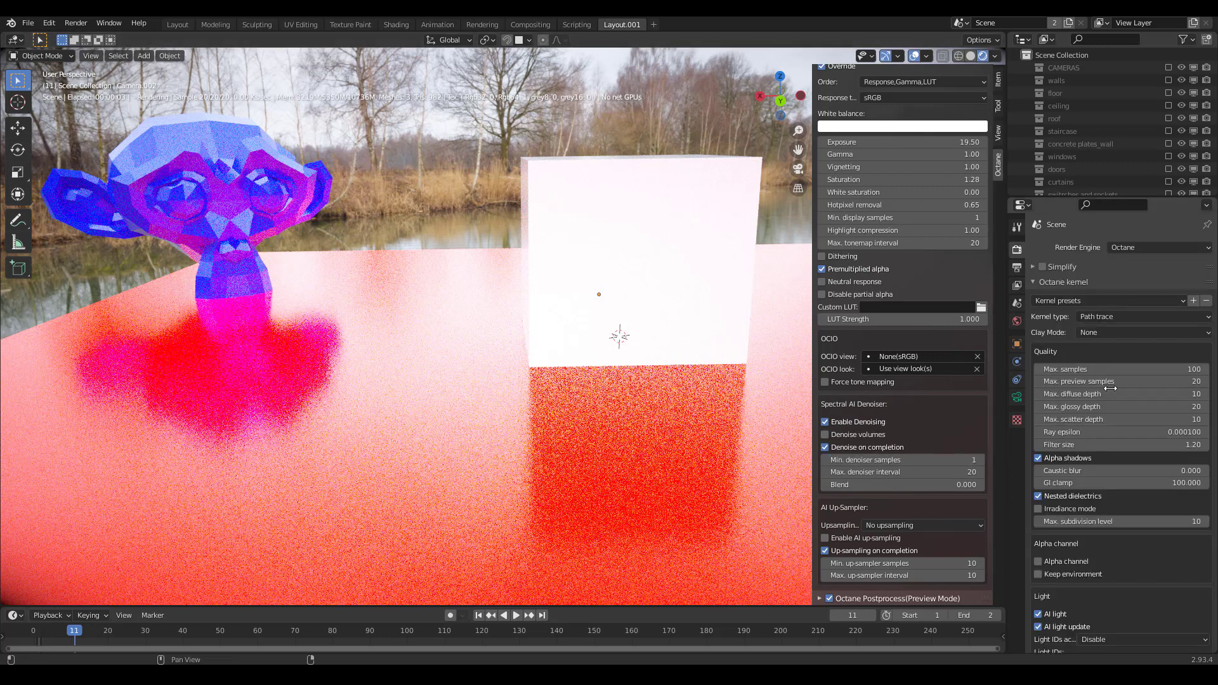
pyautogui.click(1085, 382)
pyautogui.write('5')
pyautogui.press('Return')
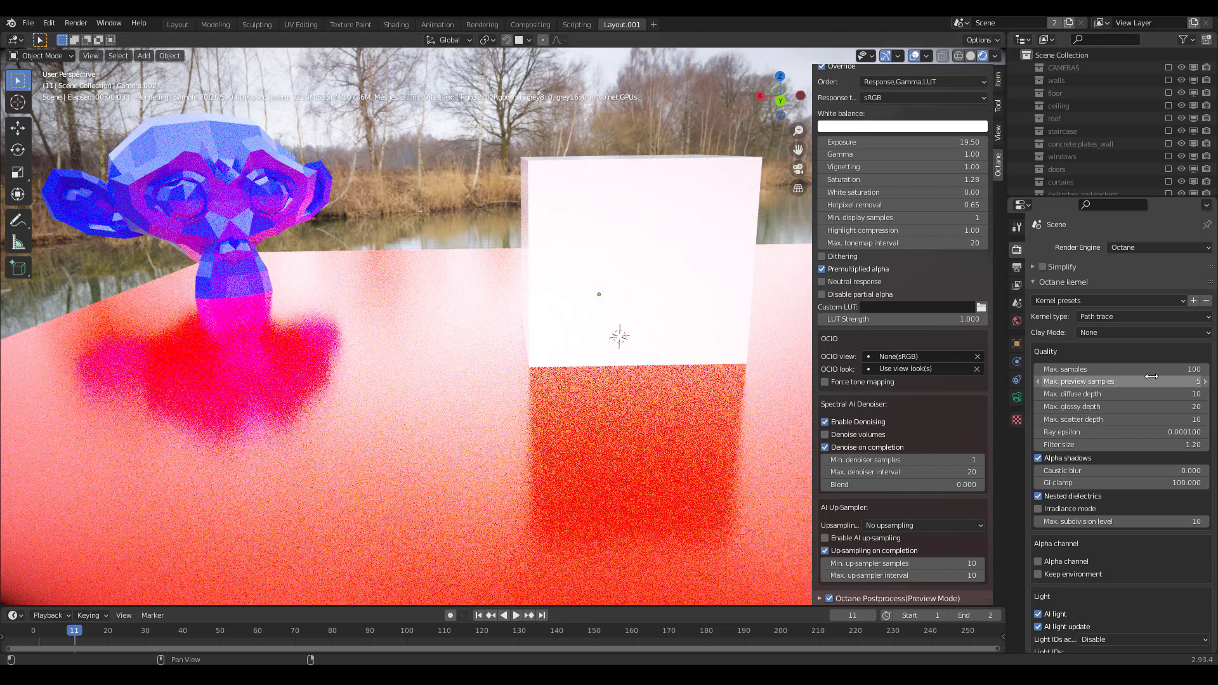
pyautogui.click(1114, 381)
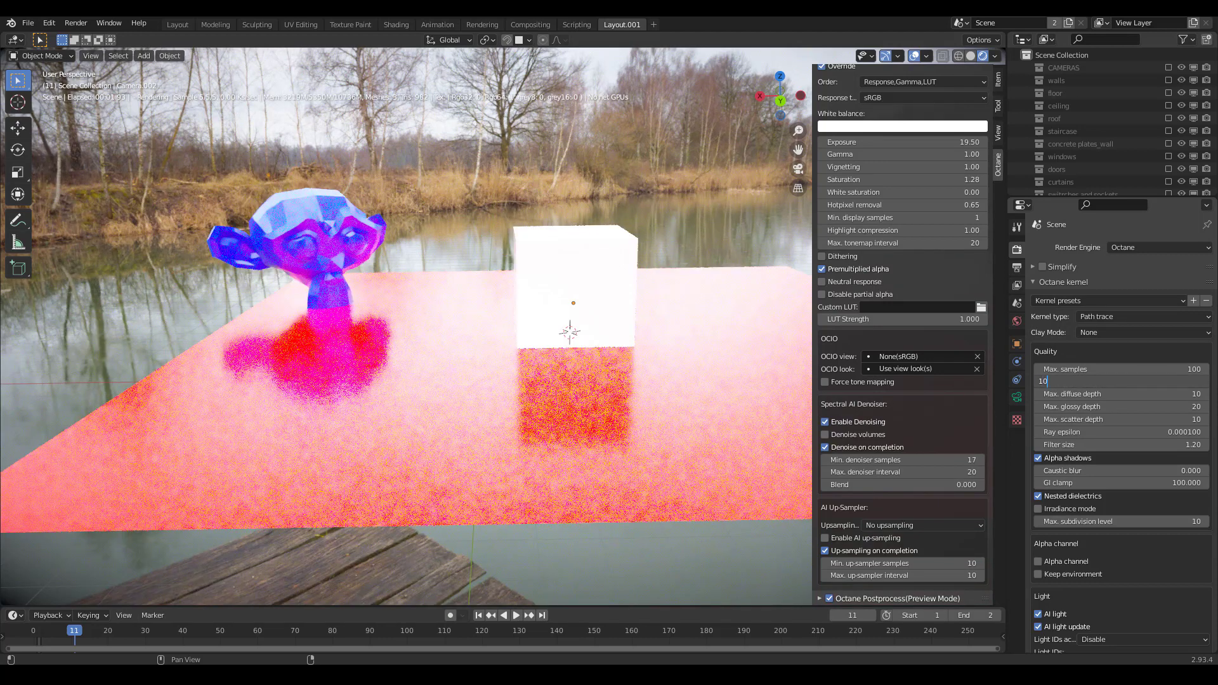
pyautogui.press('Return')
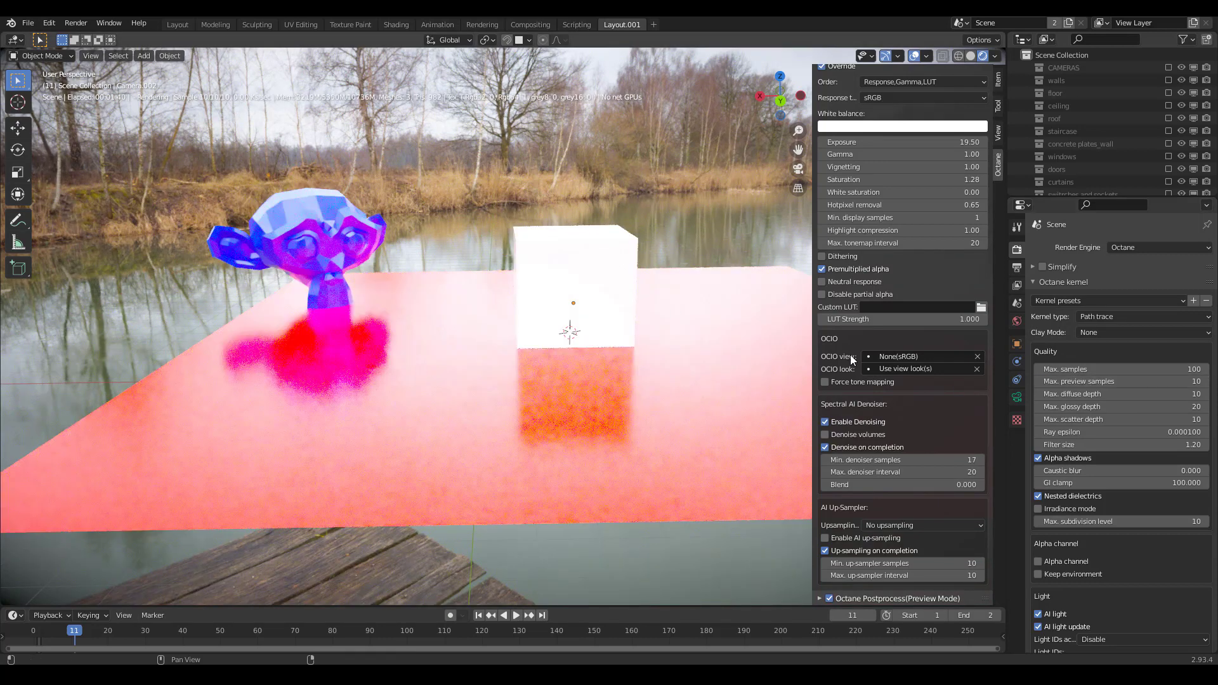
# Step: Set the Octane kernel's Max. preview samples to 20 and view the scene's render in the viewport
pyautogui.click(1113, 382)
pyautogui.write('2')
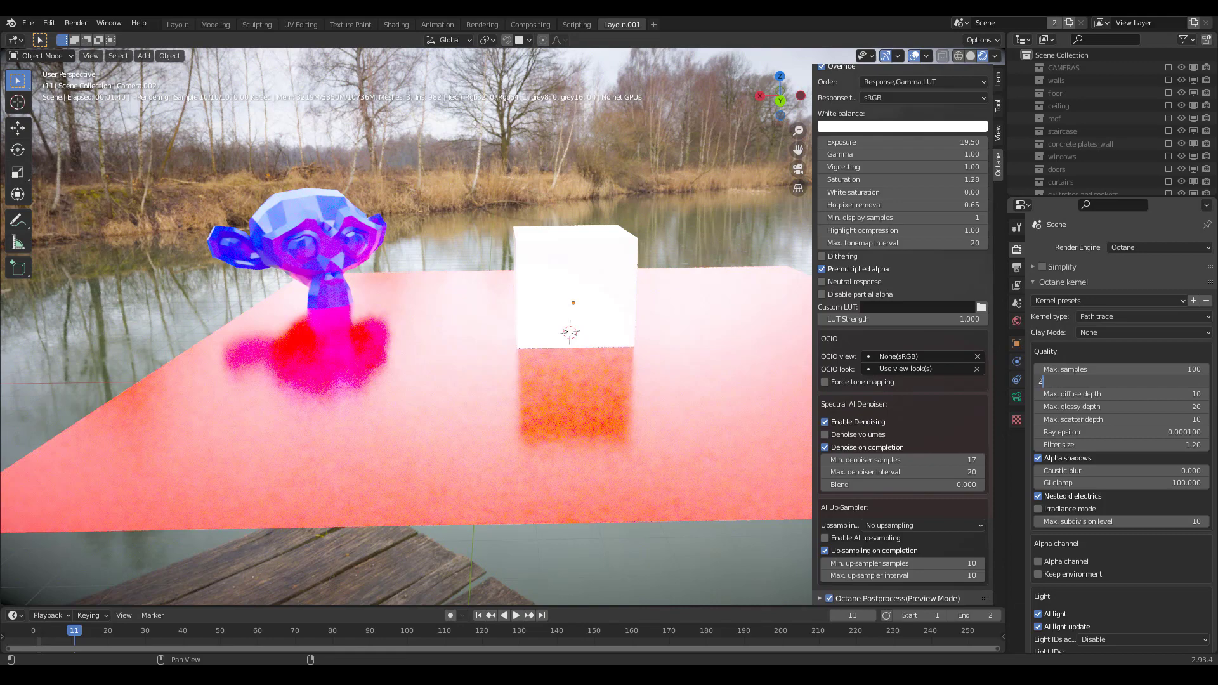
pyautogui.write('0')
pyautogui.press('Return')
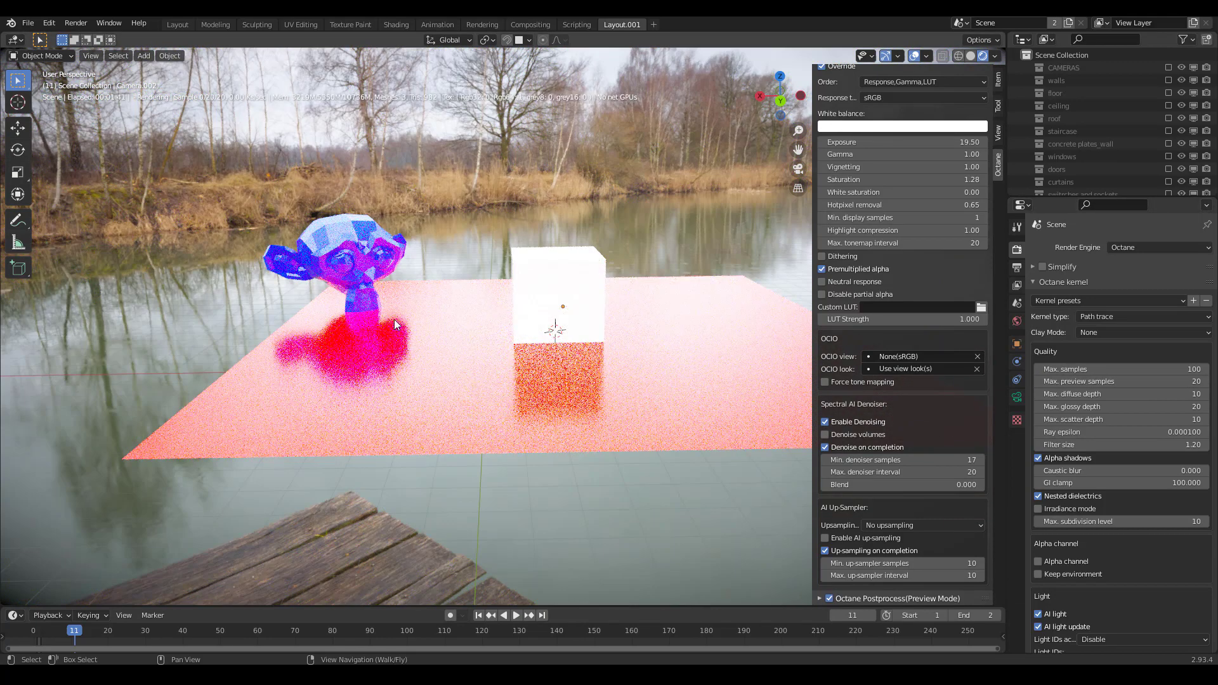
pyautogui.scroll(5, 357, 238)
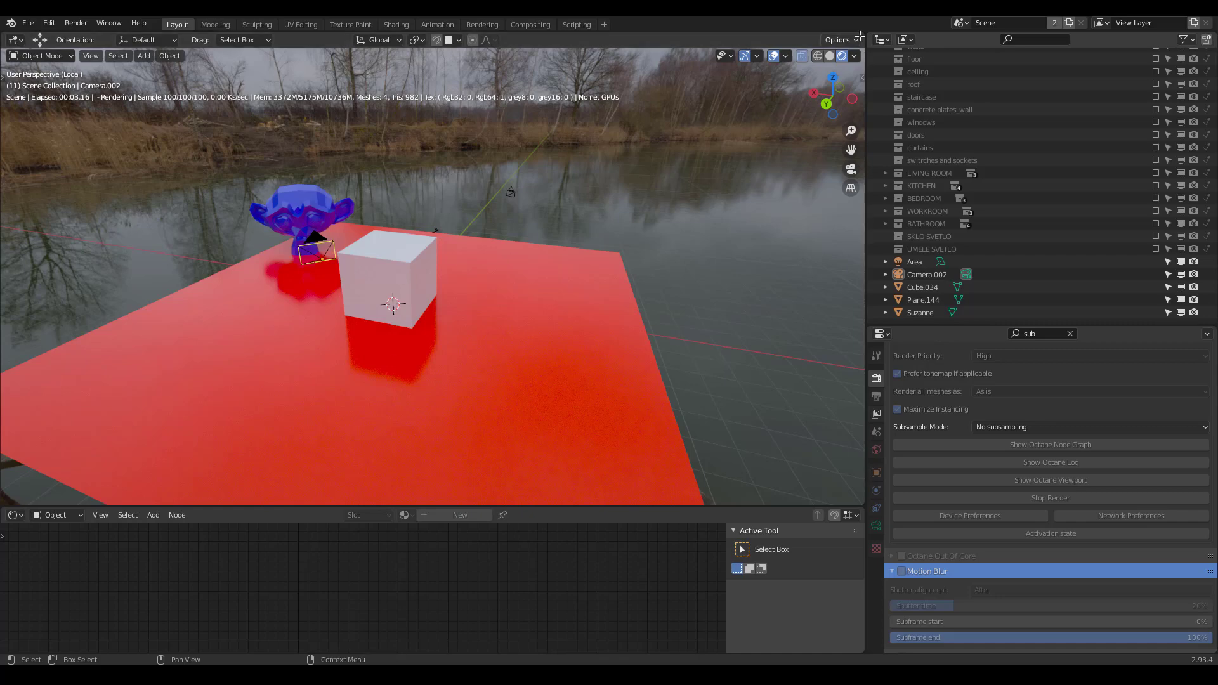
# Step: Split the 3D viewport into two side-by-side views and look through the scene camera in both the rendered and the solid one
pyautogui.moveTo(862, 51); pyautogui.dragTo(480, 54)
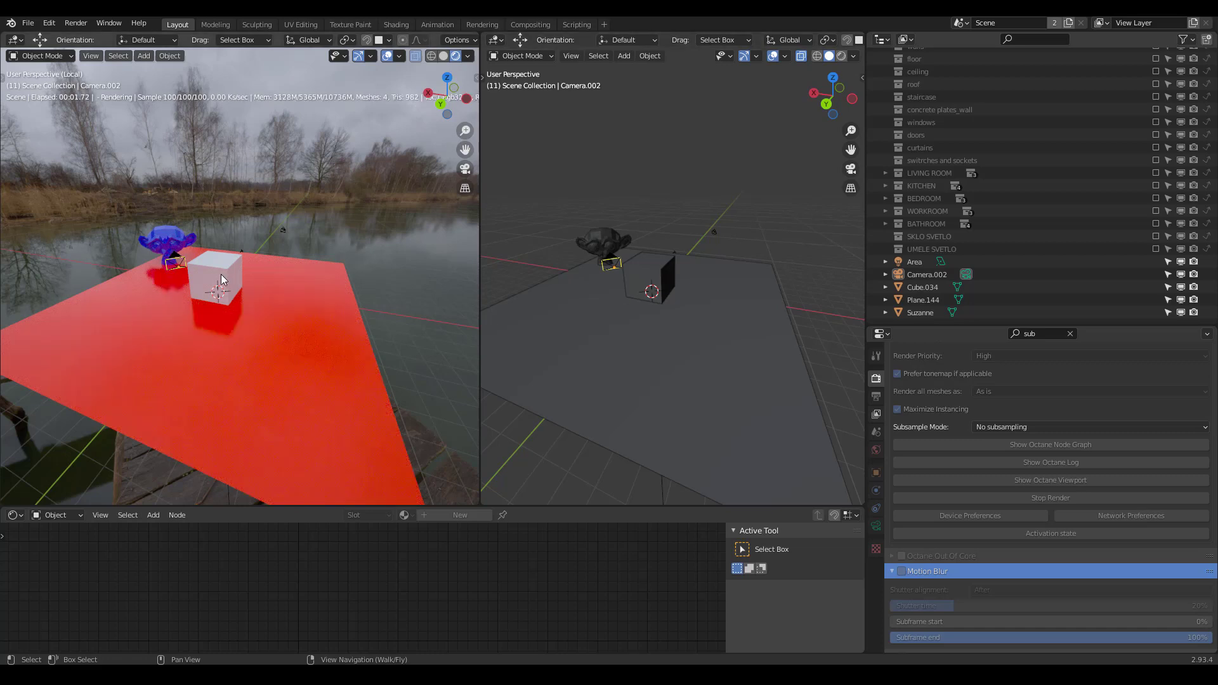
pyautogui.press('KP_0')
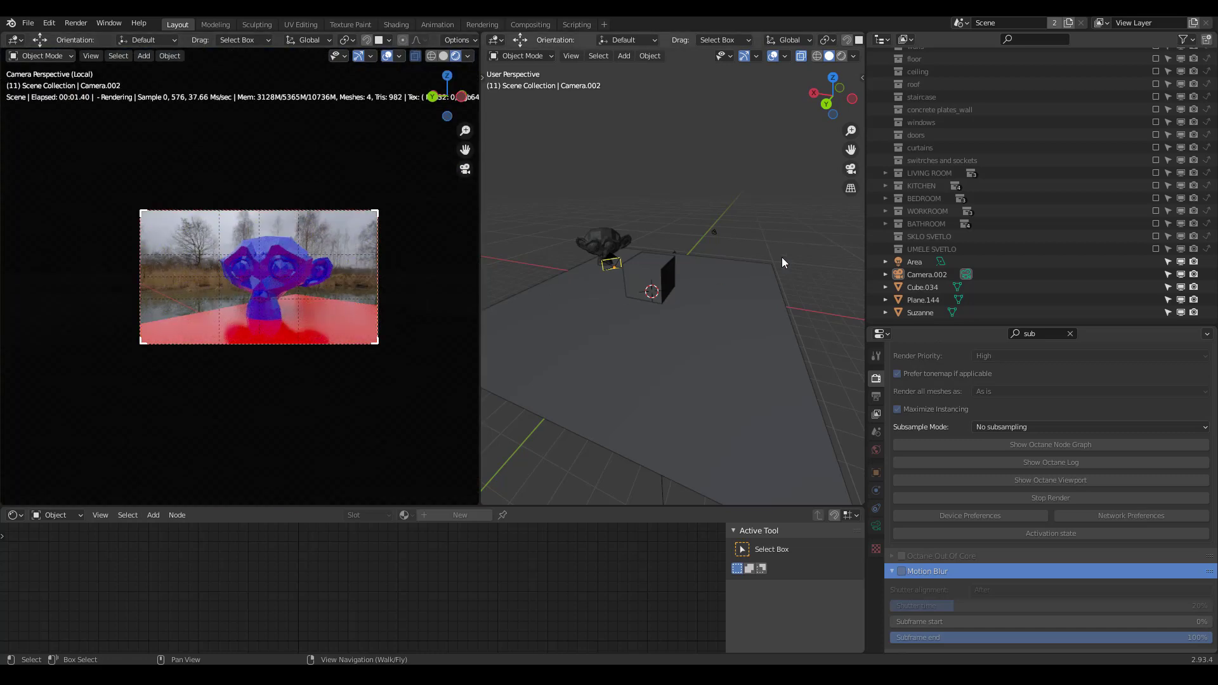
pyautogui.press('KP_0')
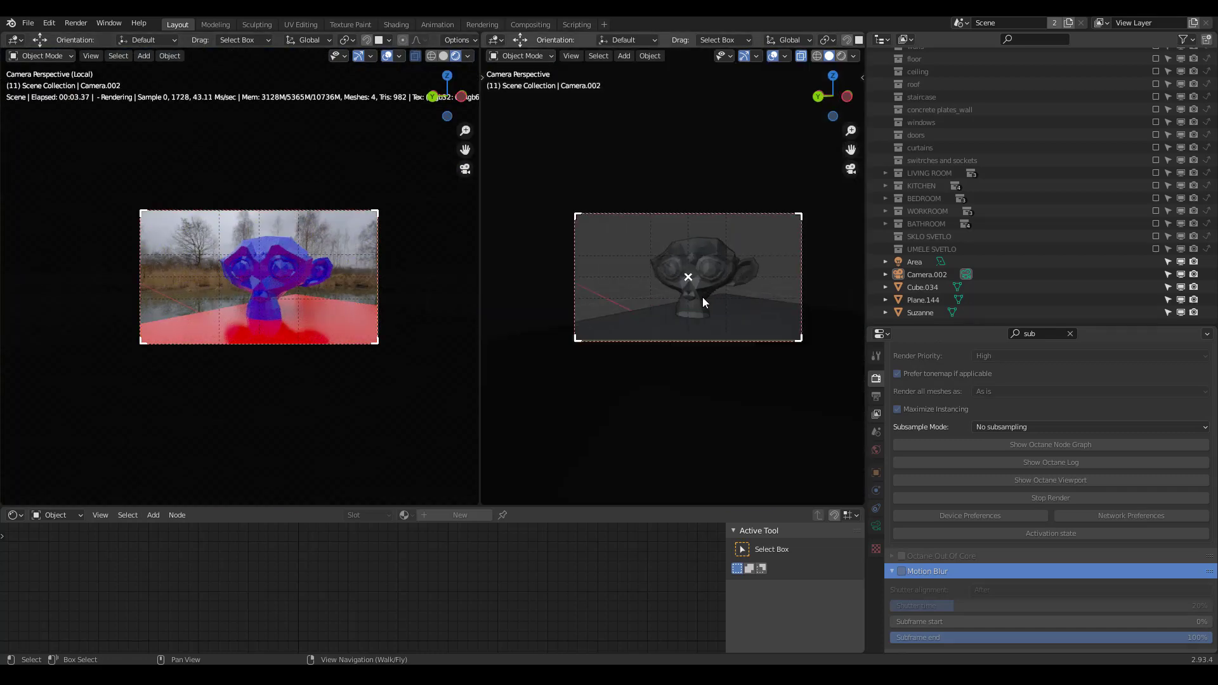
# Step: Turn the Camera to View lock on and off again in the solid viewport, and hide its sidebar
pyautogui.press('n')
pyautogui.click(857, 134)
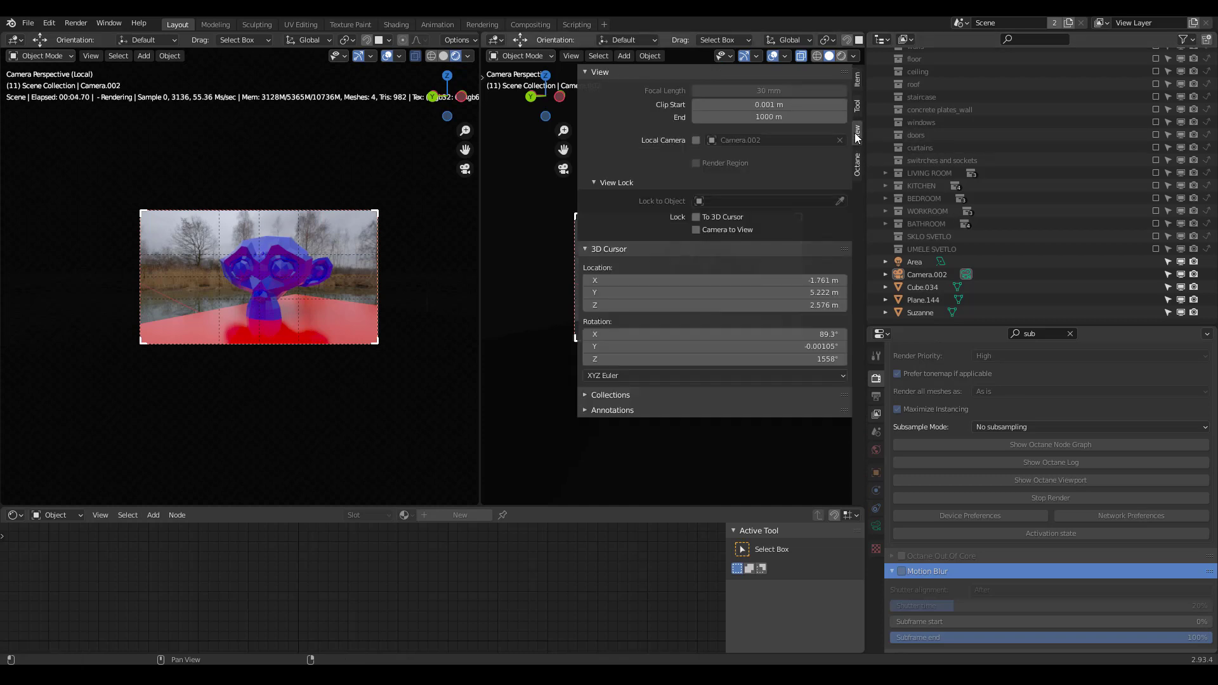
pyautogui.click(693, 228)
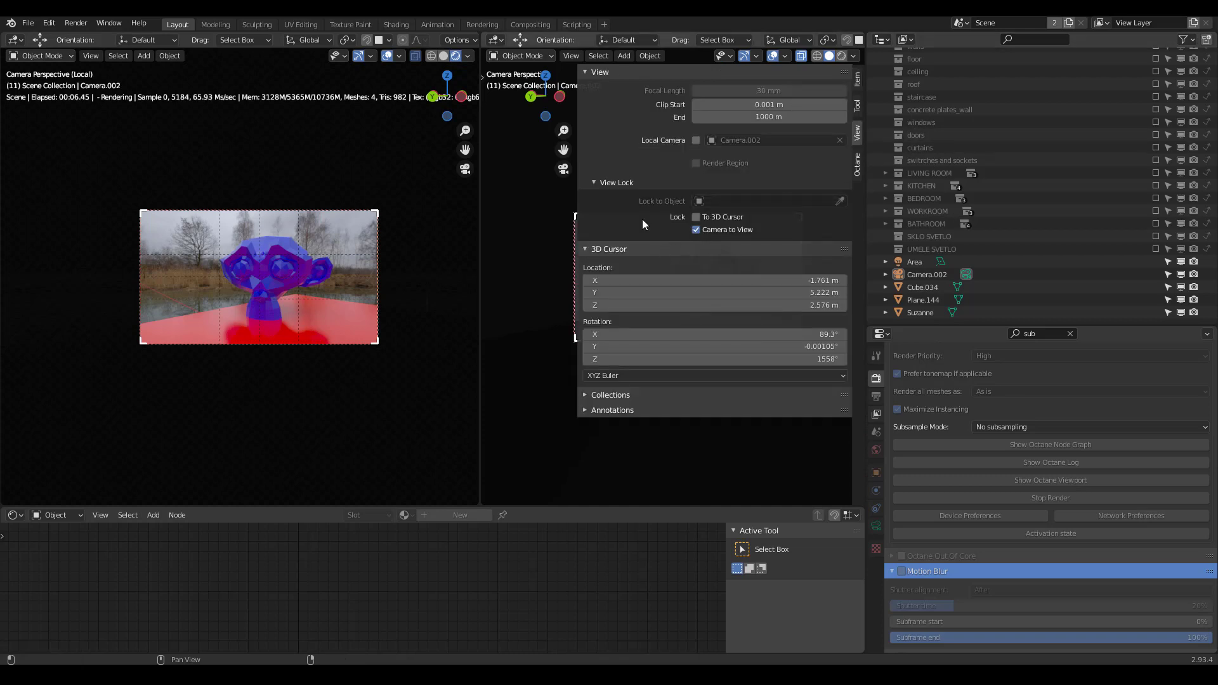
pyautogui.click(696, 230)
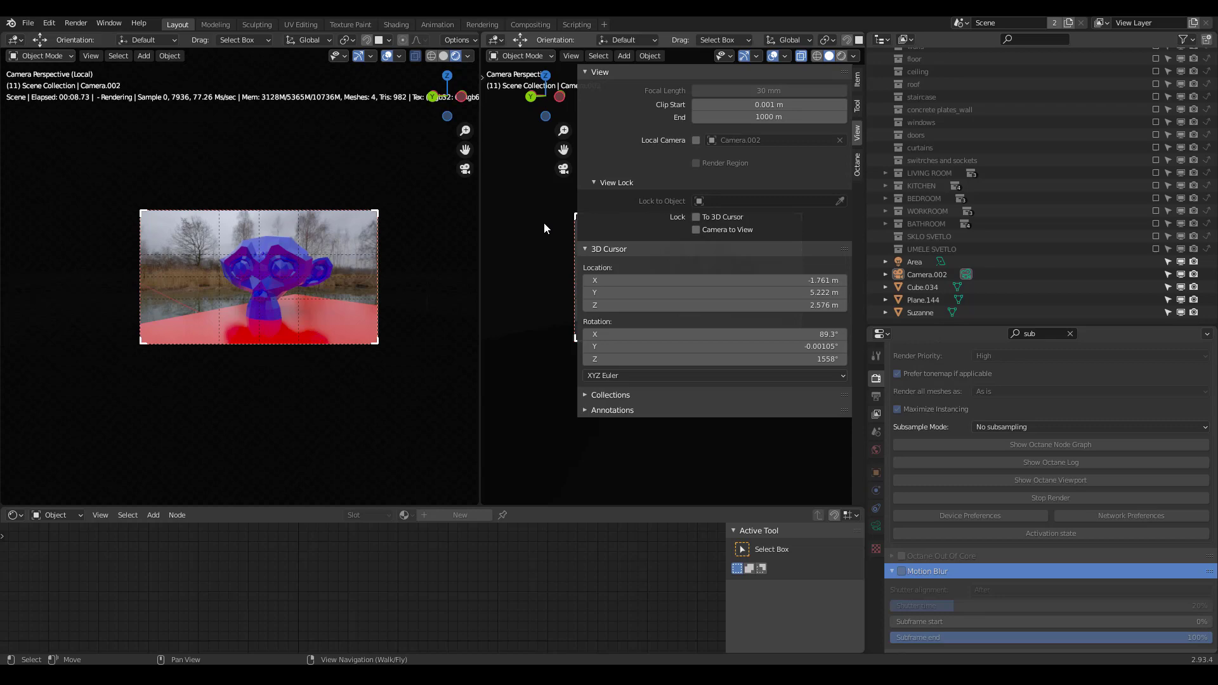
pyautogui.press('n')
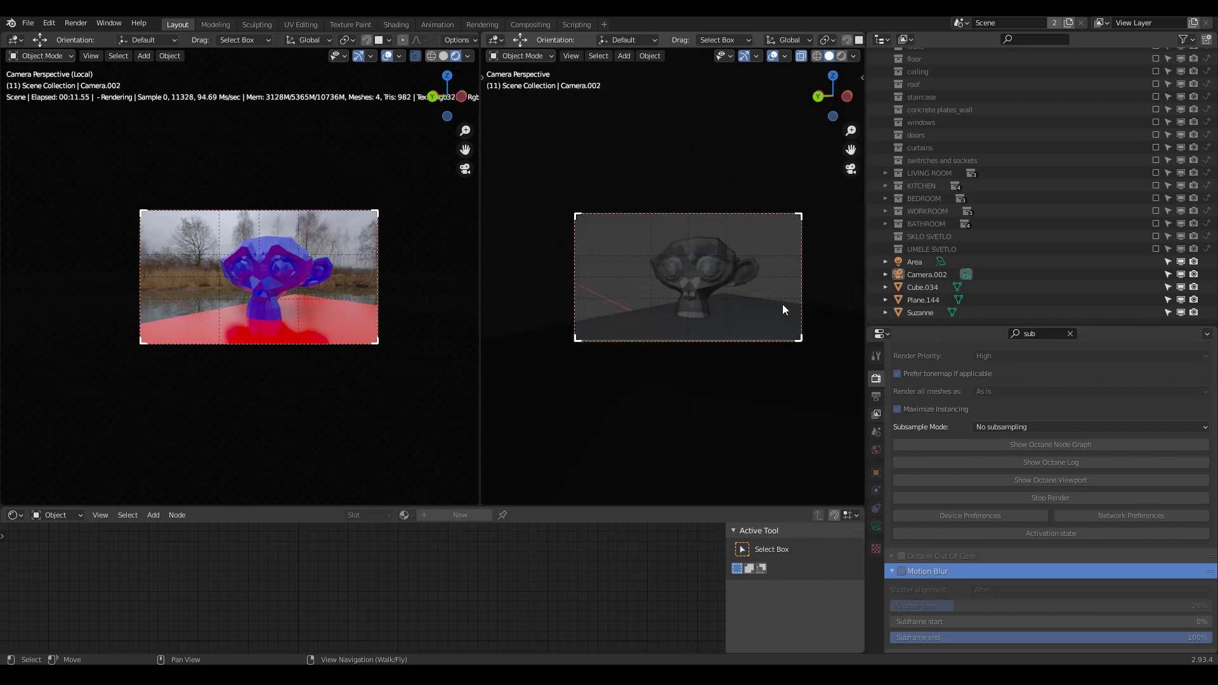
# Step: Walk the scene camera toward and away from the monkey head in the solid viewport
pyautogui.hotkey('shift', '`')
pyautogui.press('w')
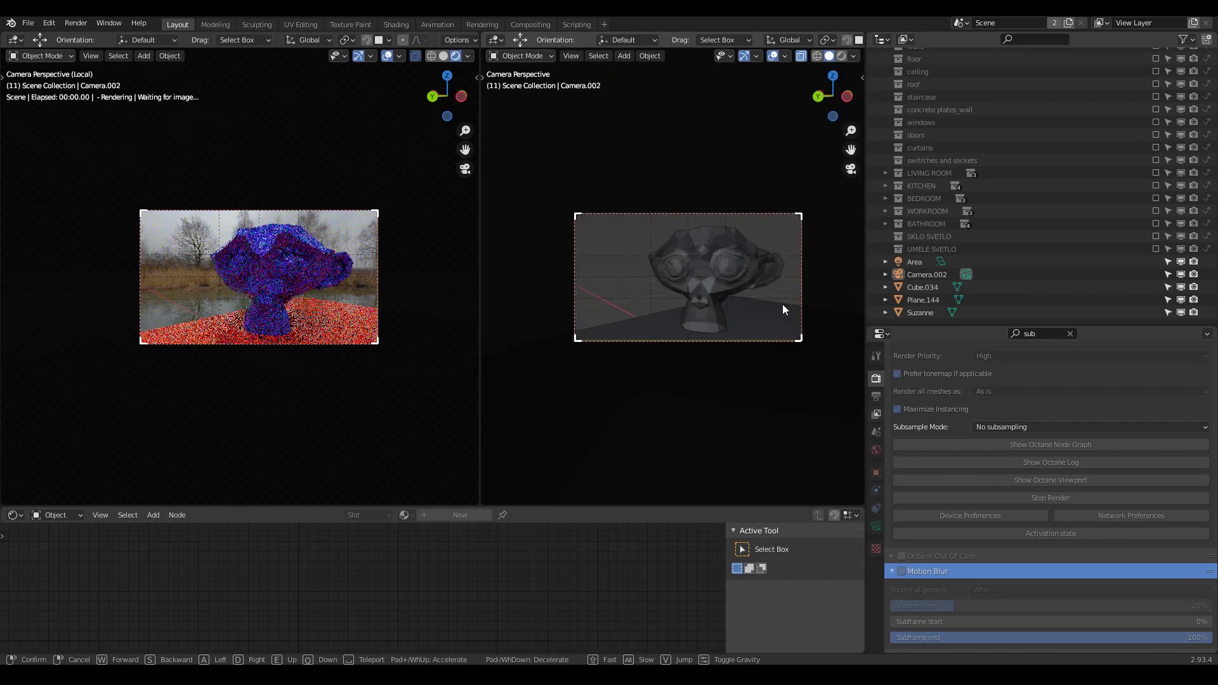
pyautogui.press('s')
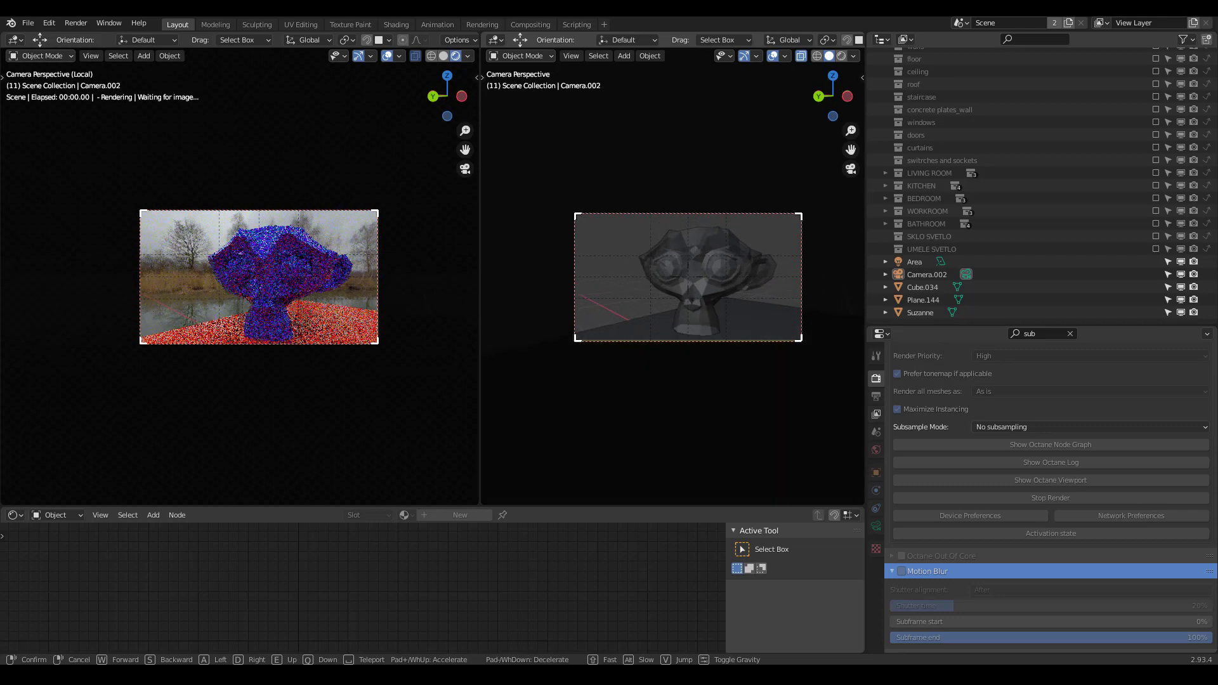
pyautogui.click(719, 272)
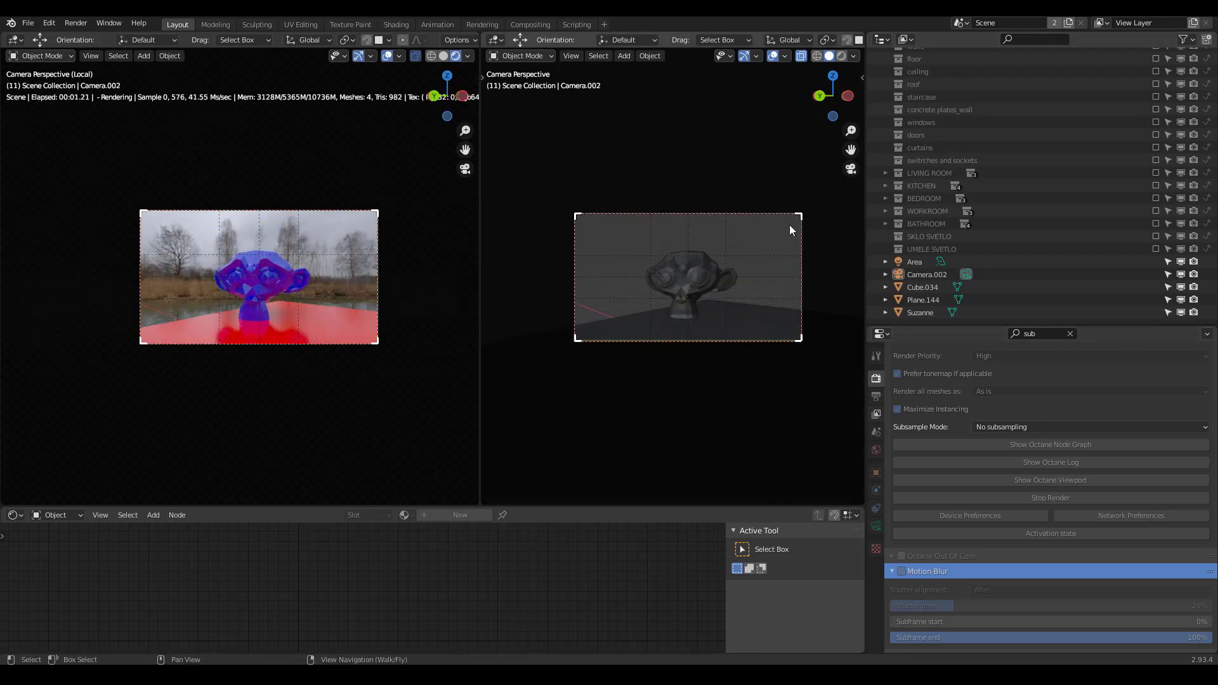
# Step: Reposition the camera with walk navigation in wireframe shading, and return that viewport to solid shading
pyautogui.click(817, 57)
pyautogui.rightClick(691, 286)
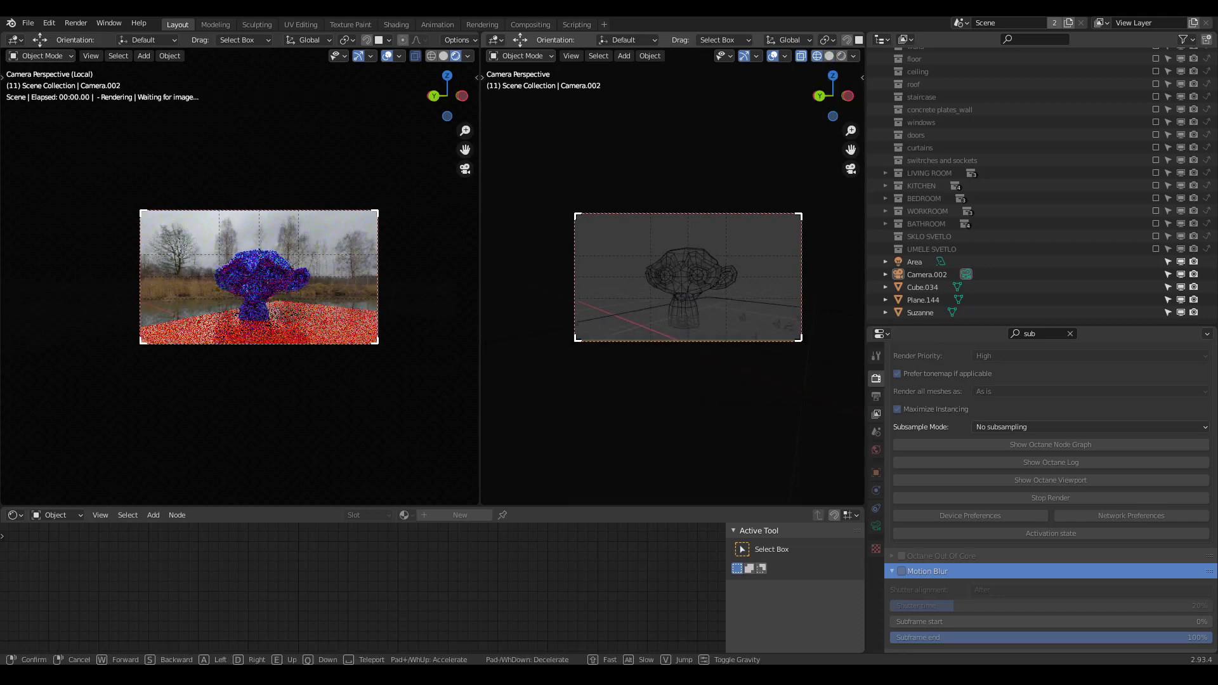
pyautogui.moveTo(691, 286); pyautogui.dragTo(674, 276, button='right')
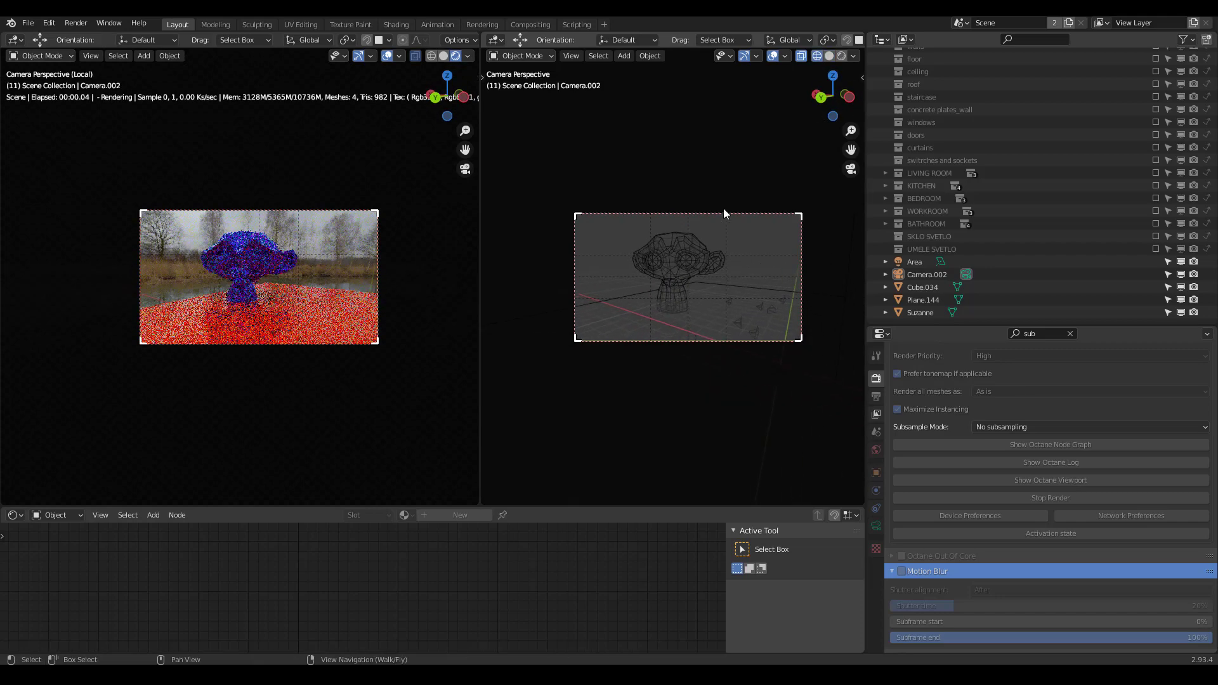
pyautogui.click(830, 56)
pyautogui.scroll(3, 326, 316)
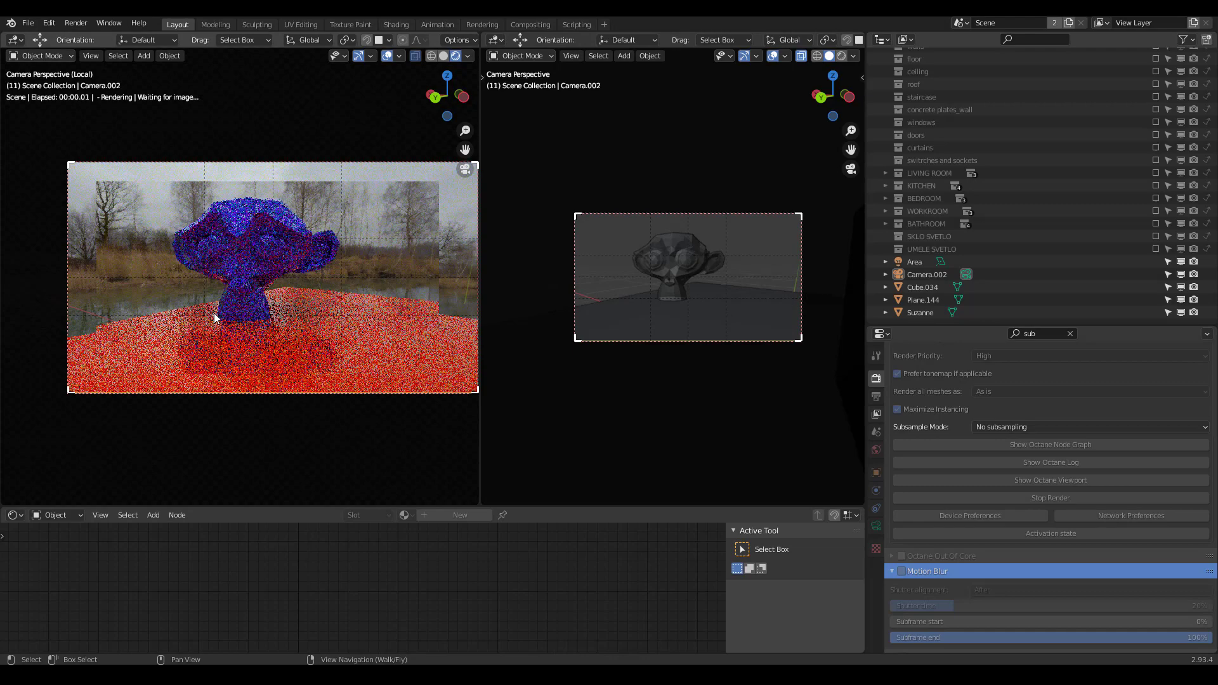
pyautogui.keyDown('shift'); pyautogui.moveTo(291, 313); pyautogui.dragTo(259, 320, button='middle'); pyautogui.keyUp('shift')
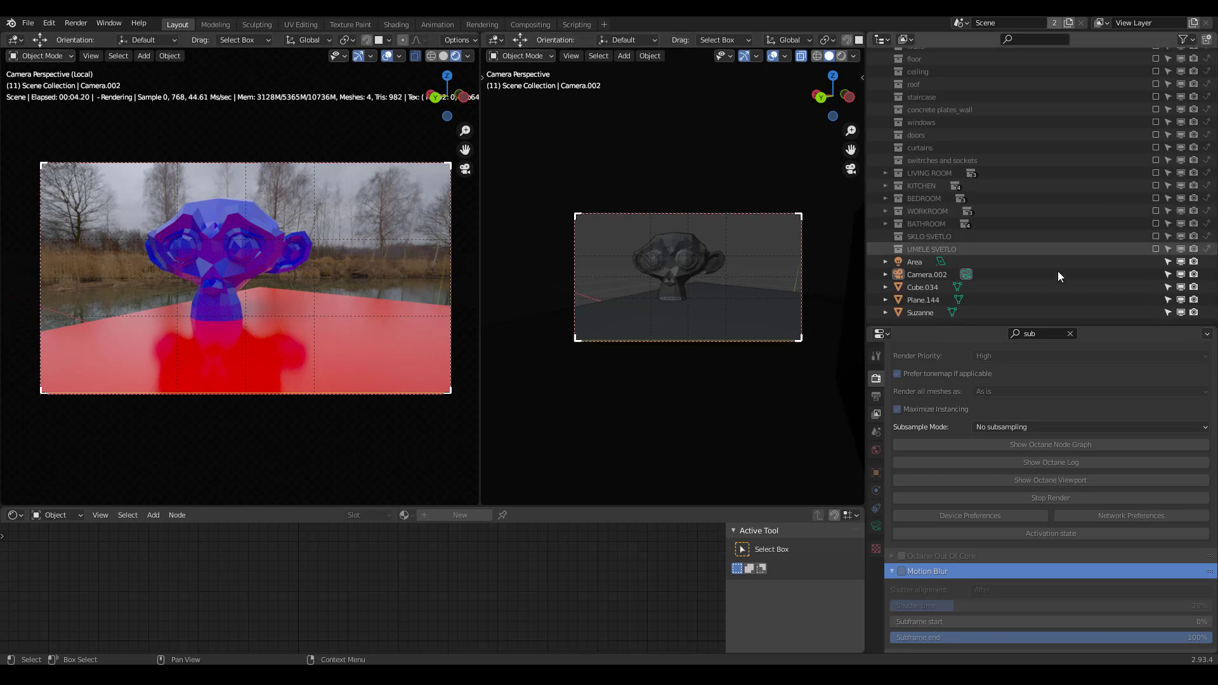
# Step: Select Camera.002 and filter its camera data properties by "adapt"
pyautogui.click(932, 274)
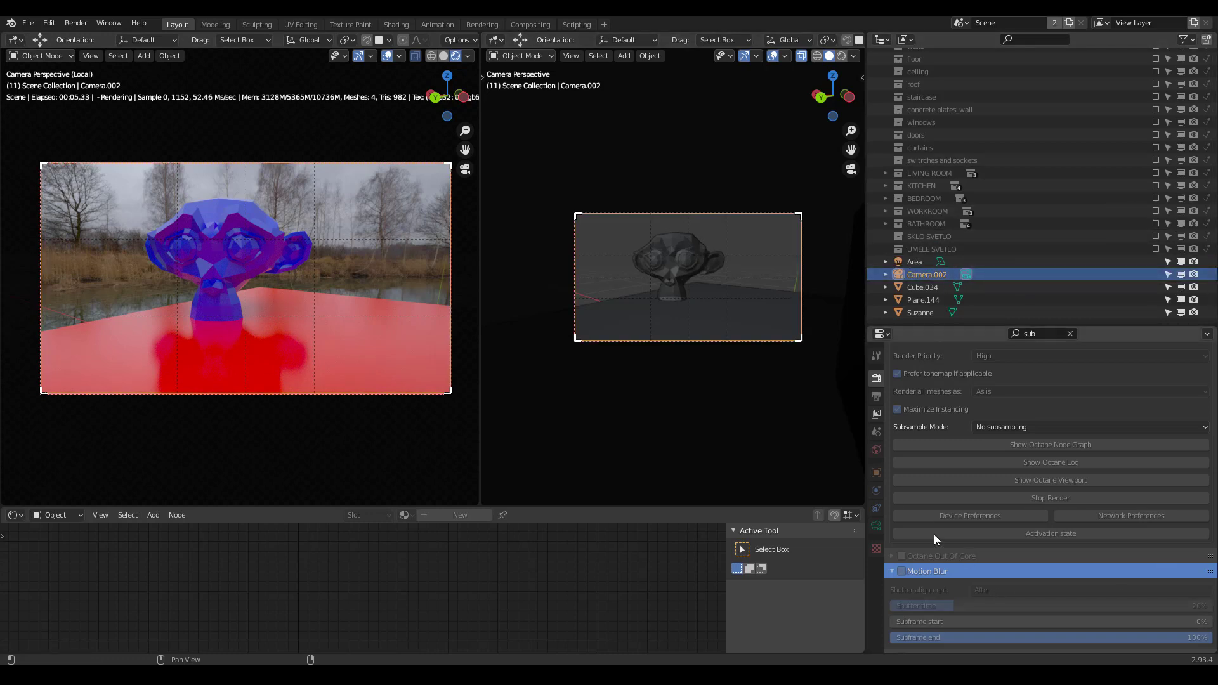
pyautogui.click(1071, 334)
pyautogui.click(876, 526)
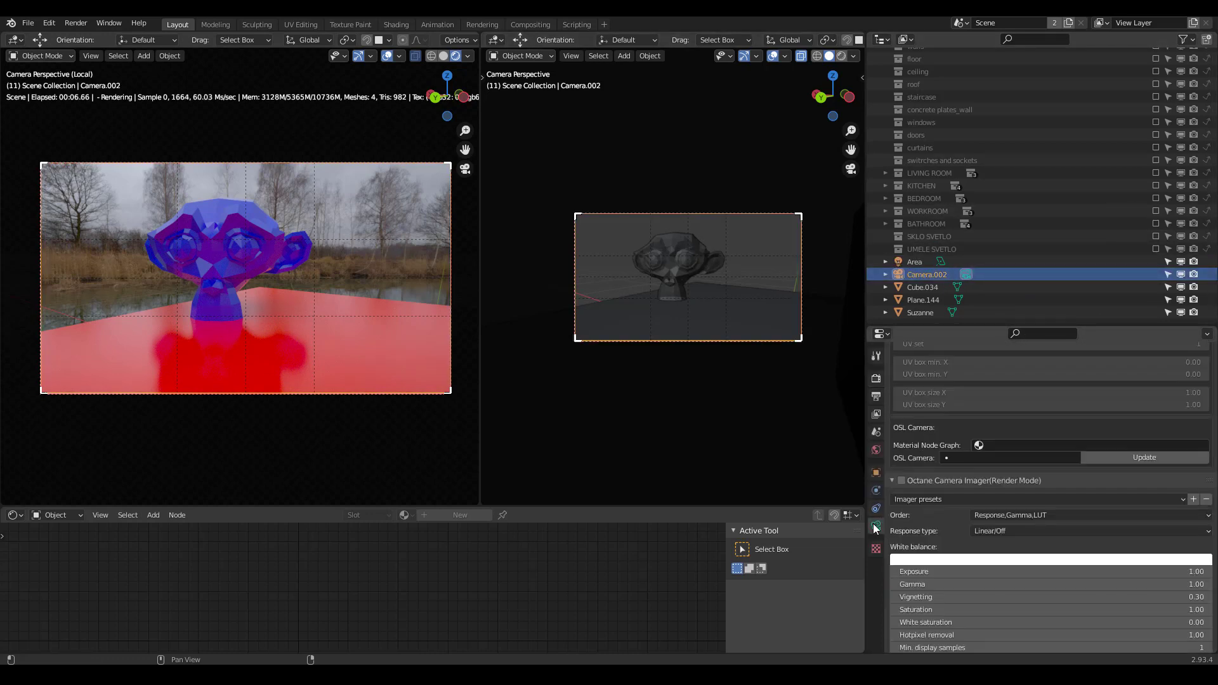
pyautogui.click(1050, 334)
pyautogui.write('adapt')
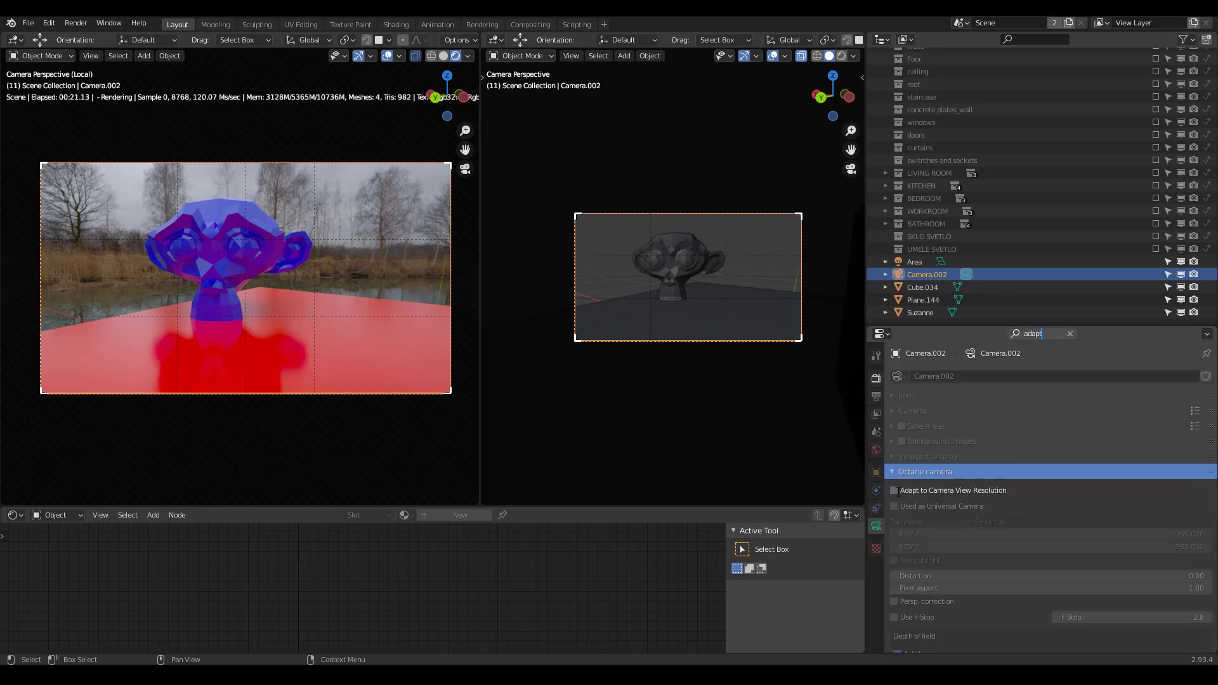
pyautogui.click(877, 526)
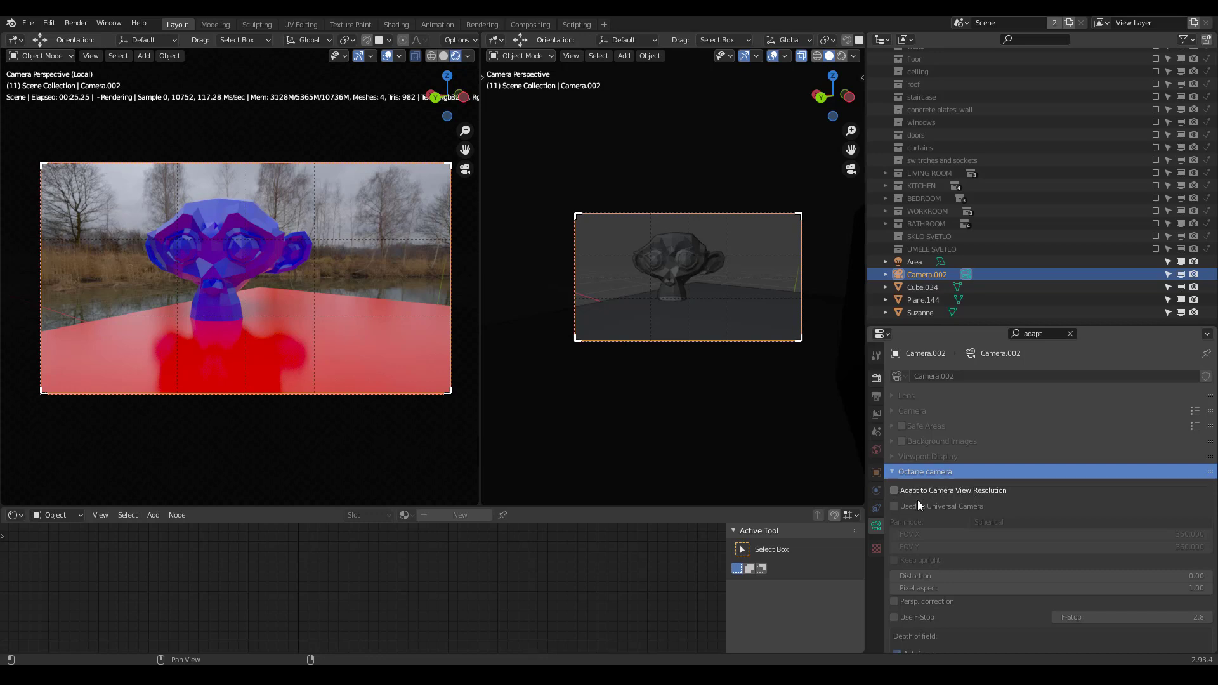
# Step: Enable Adapt to Camera View Resolution in Camera.002's Octane camera settings
pyautogui.click(893, 488)
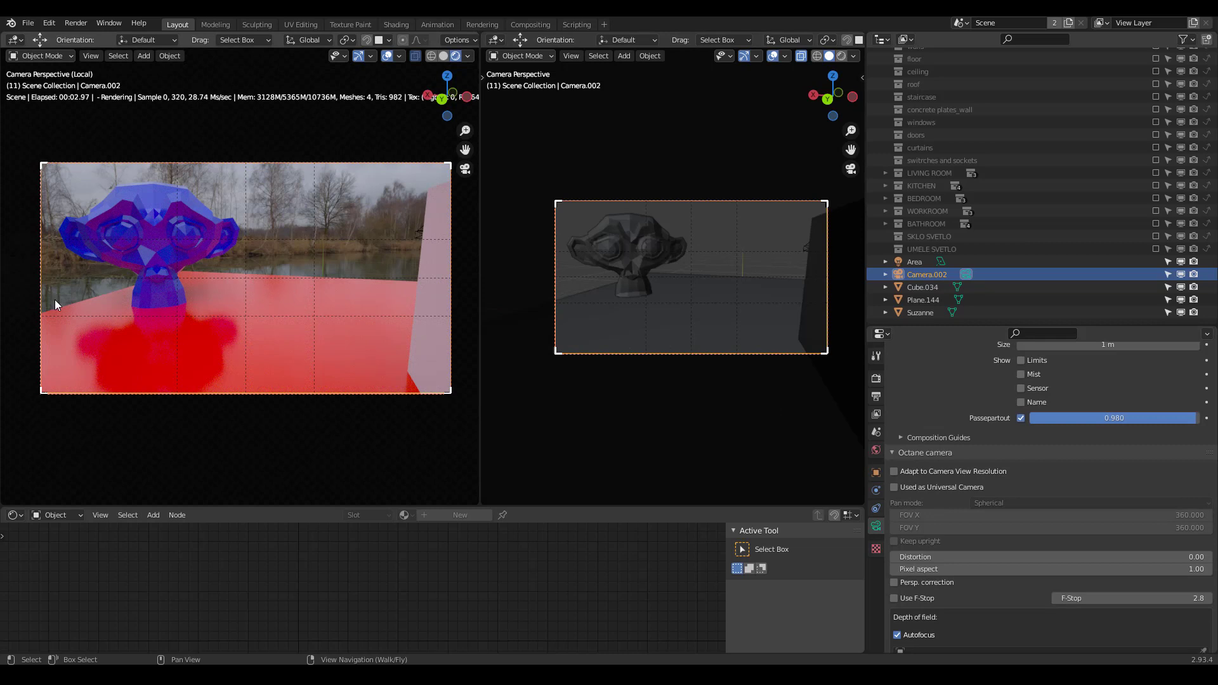
pyautogui.click(901, 469)
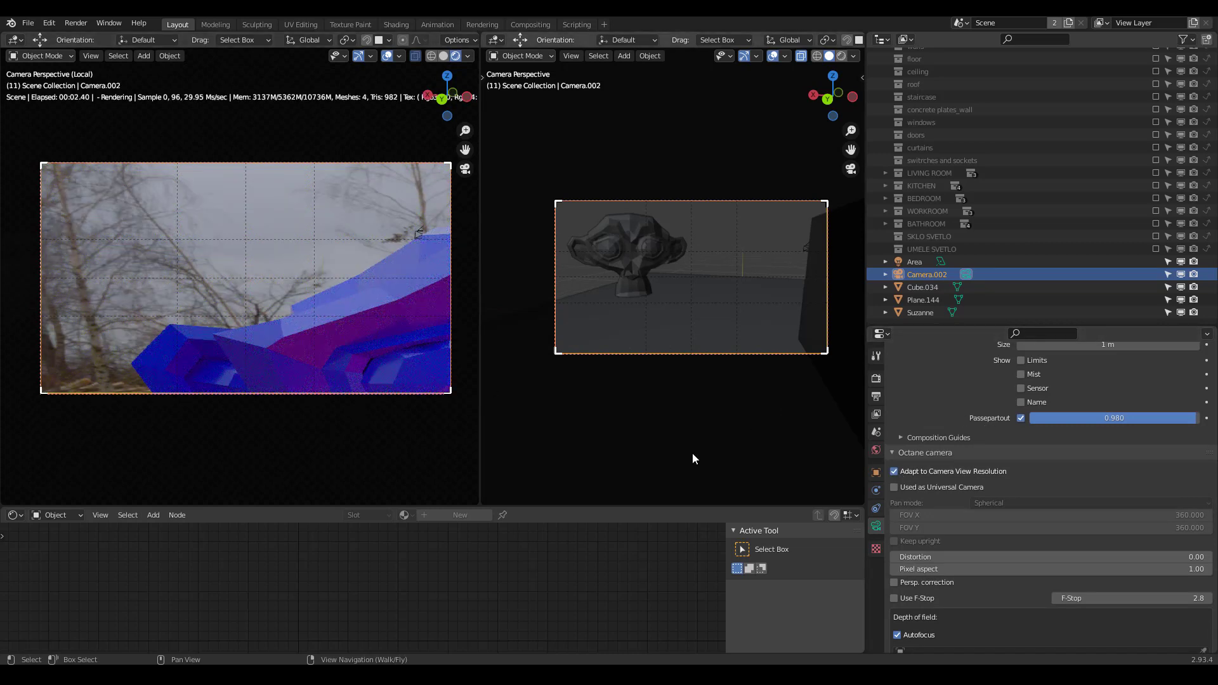
pyautogui.scroll(-1, 406, 342)
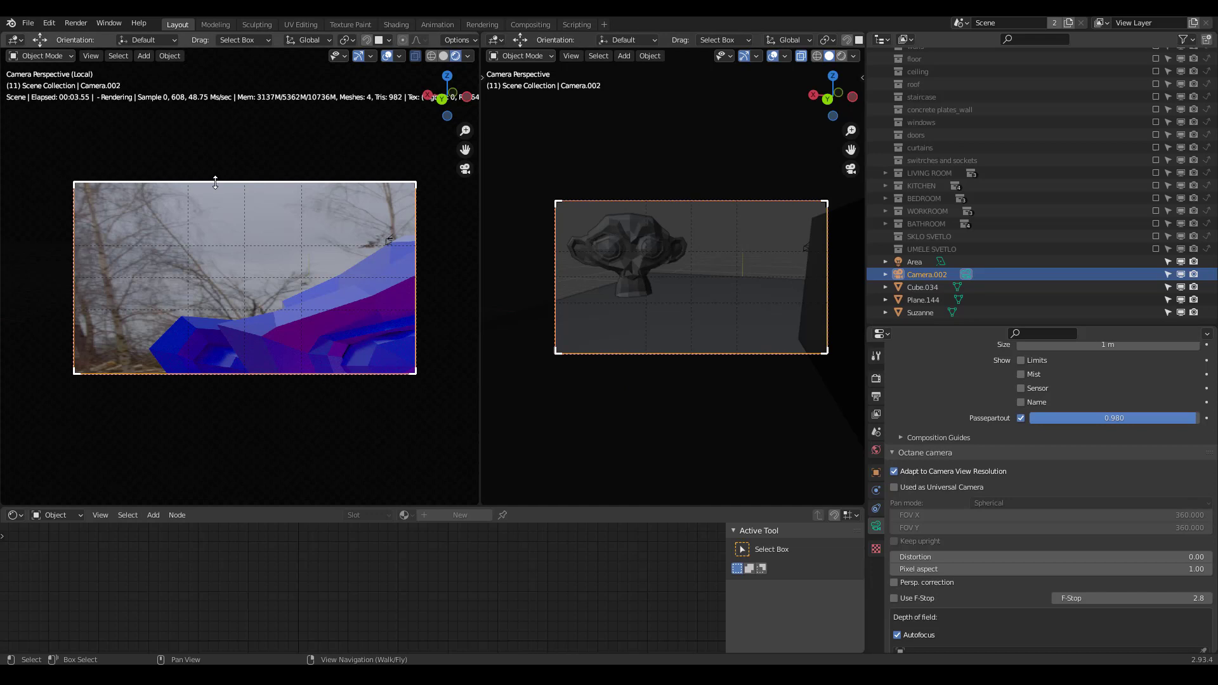
# Step: Draw a small render region in the upper-left part of the rendered camera frame and redraw it over the whole frame
pyautogui.hotkey('ctrl', 'b')
pyautogui.moveTo(88, 190); pyautogui.dragTo(239, 283)
pyautogui.hotkey('ctrl', 'b')
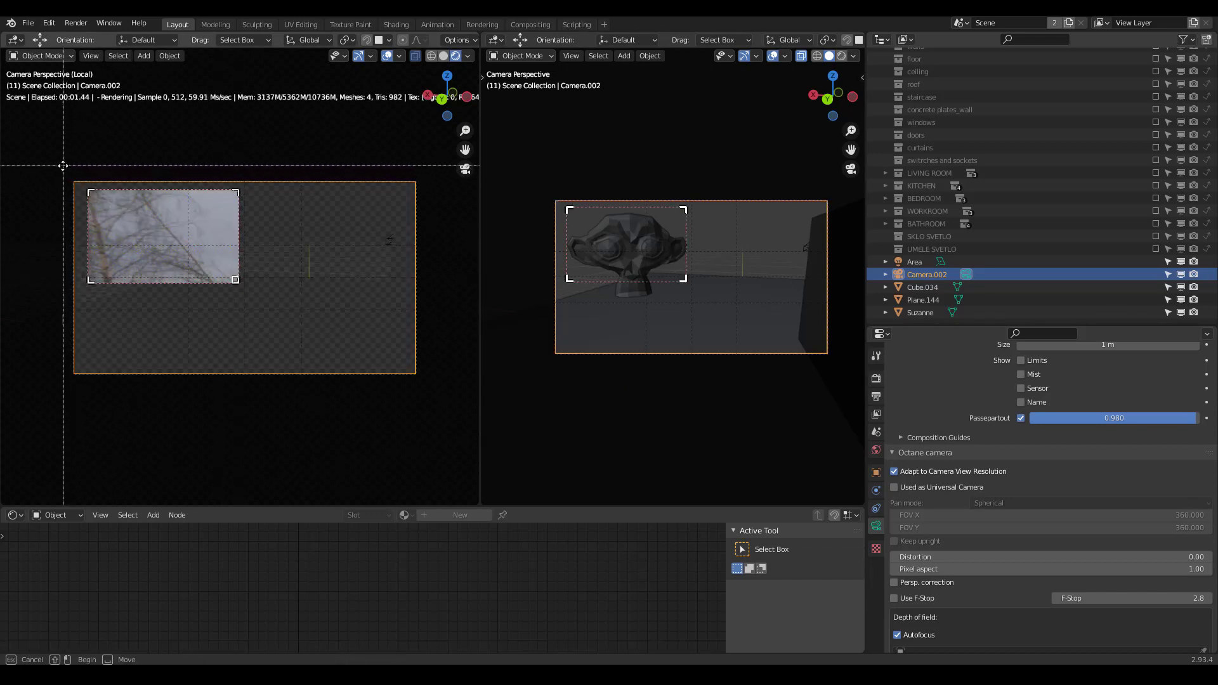
pyautogui.moveTo(63, 166); pyautogui.dragTo(427, 449)
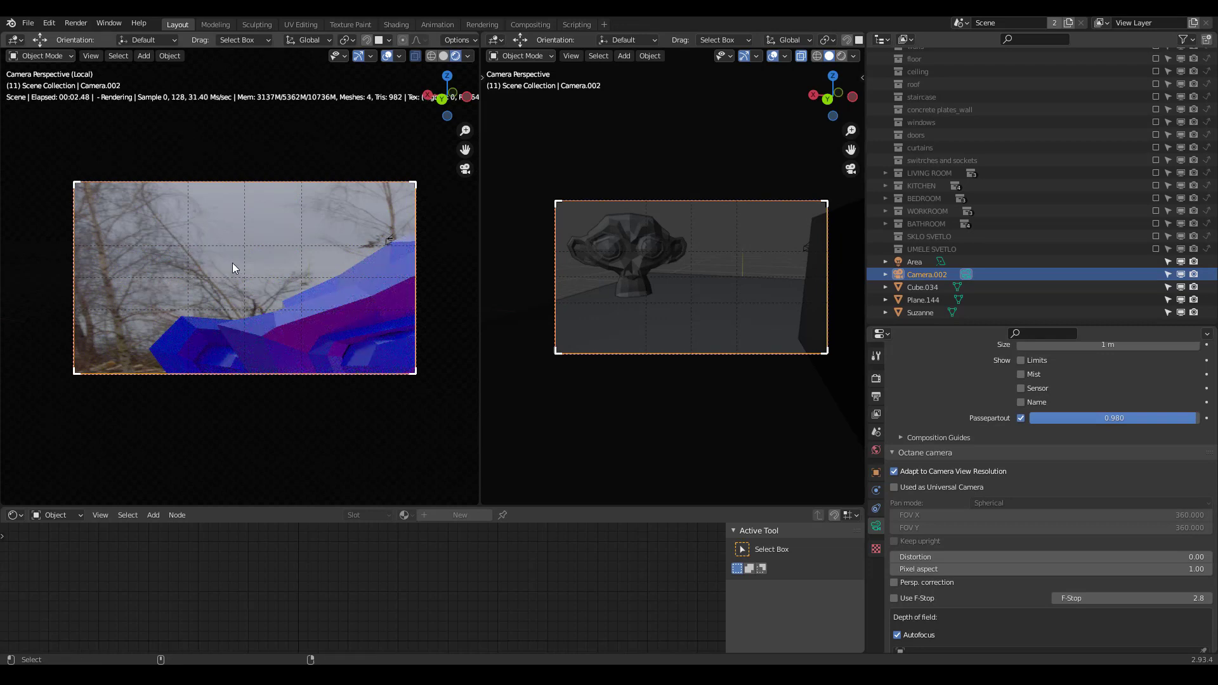
# Step: Clear the render region in the rendered camera view
pyautogui.hotkey('ctrl', 'alt', 'b')
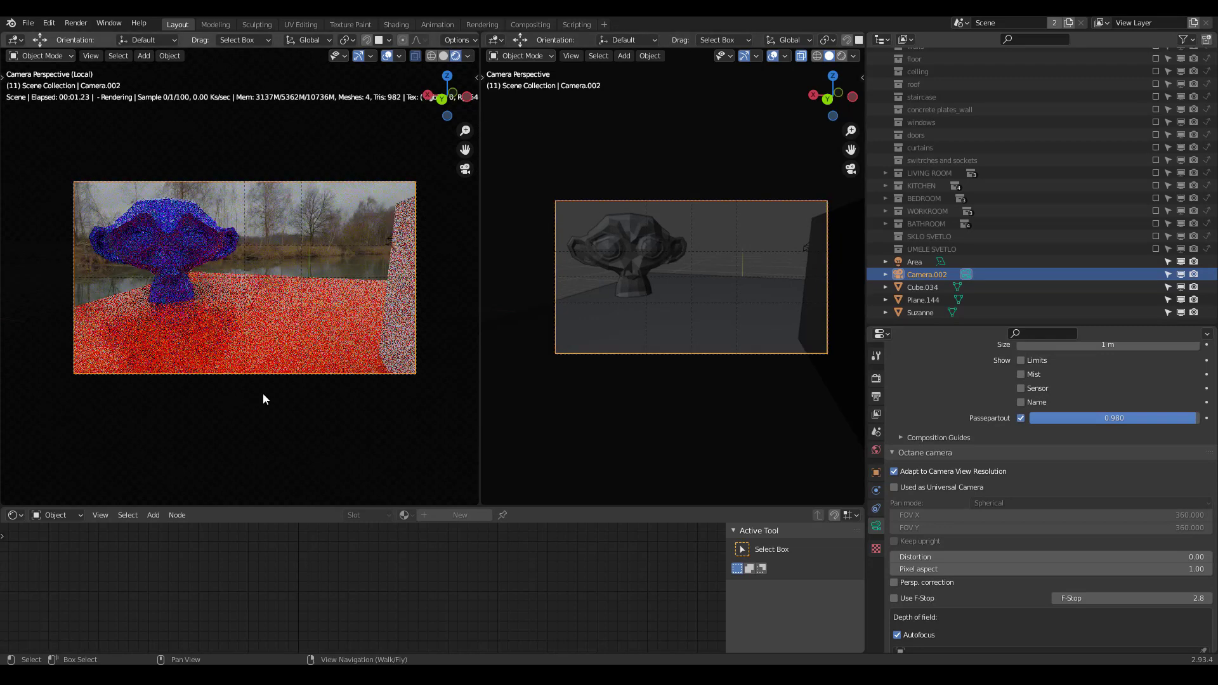
pyautogui.scroll(1, 207, 363)
pyautogui.scroll(-1, 208, 364)
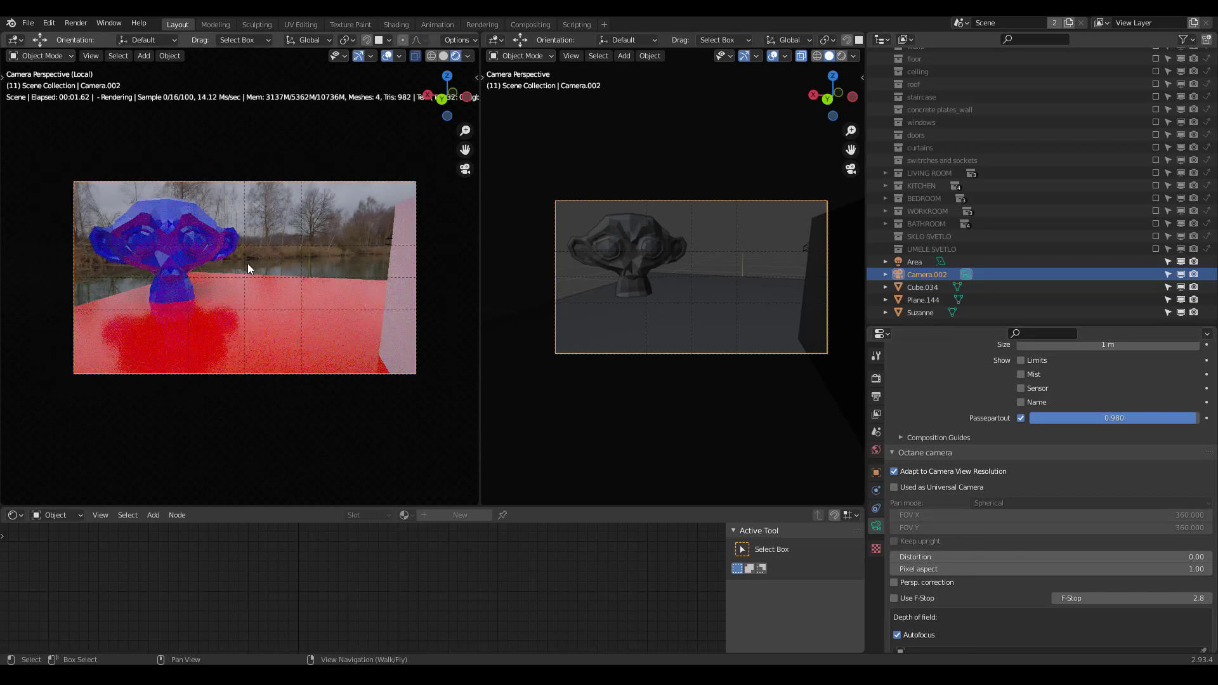
# Step: Draw a render region around the whole camera frame and disable Render Region in the output dimensions
pyautogui.hotkey('ctrl', 'b')
pyautogui.moveTo(40, 147)
pyautogui.mouseDown()
pyautogui.moveTo(382, 447)
pyautogui.moveTo(415, 407)
pyautogui.mouseUp()
pyautogui.click(878, 397)
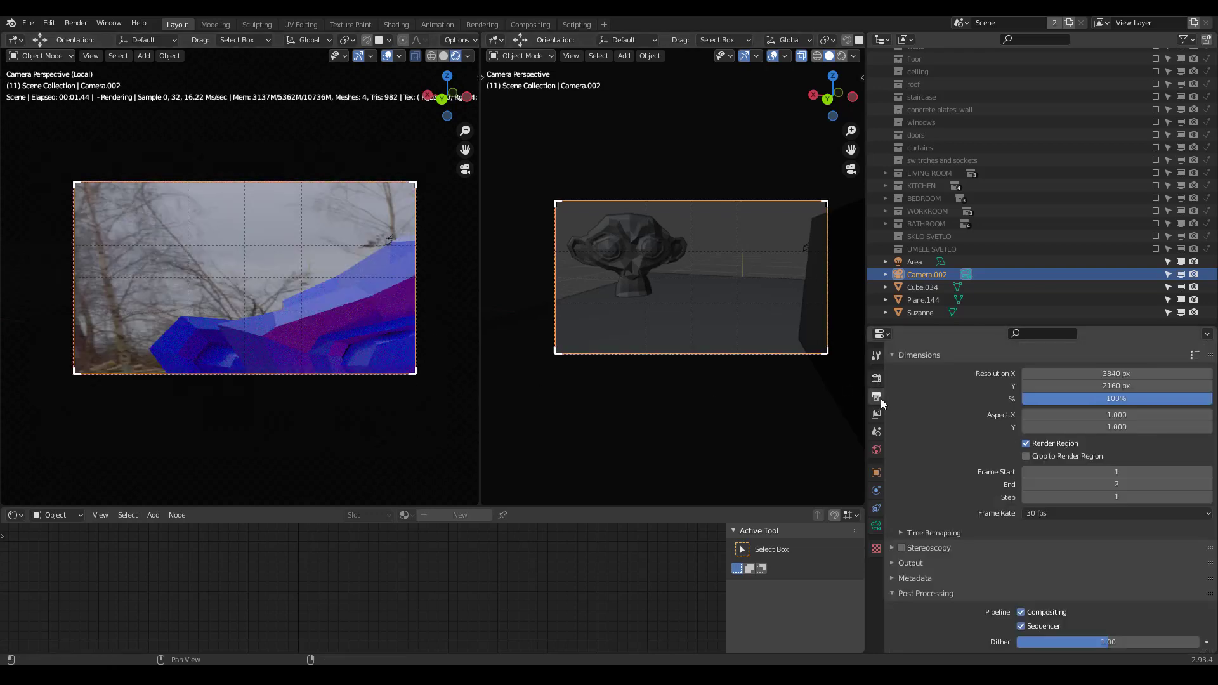
pyautogui.click(1028, 444)
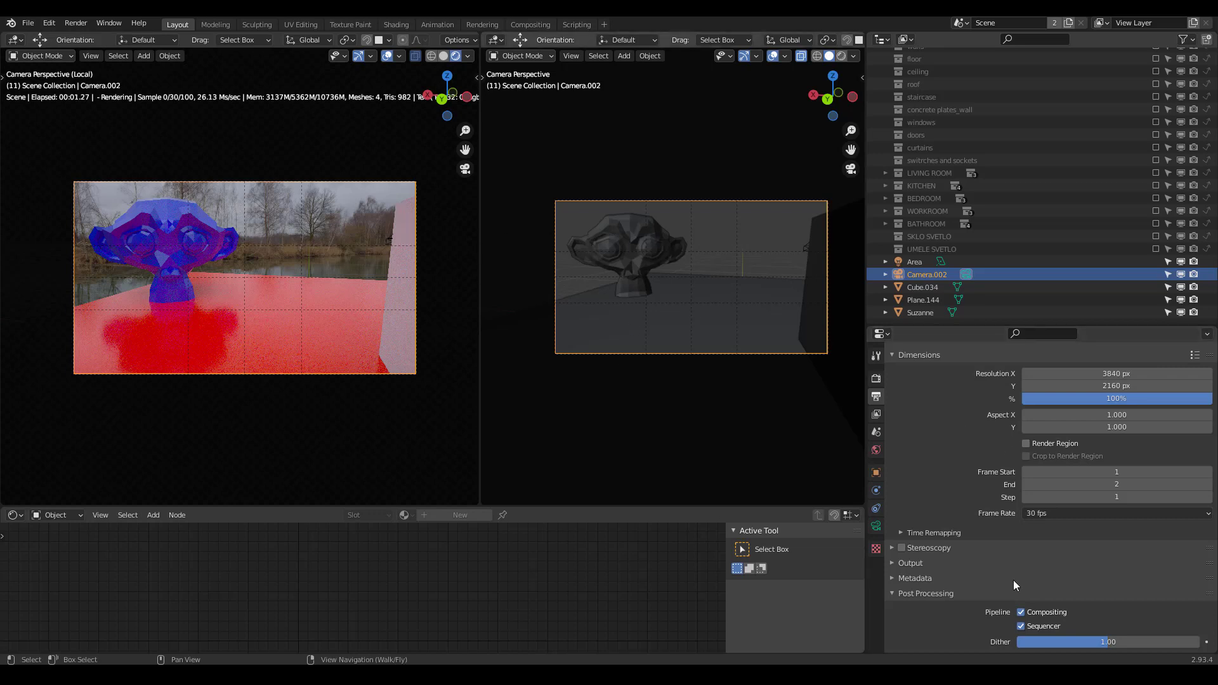
# Step: Zoom the rendered viewport in and out to examine how the render follows the camera frame's size
pyautogui.scroll(-3, 199, 348)
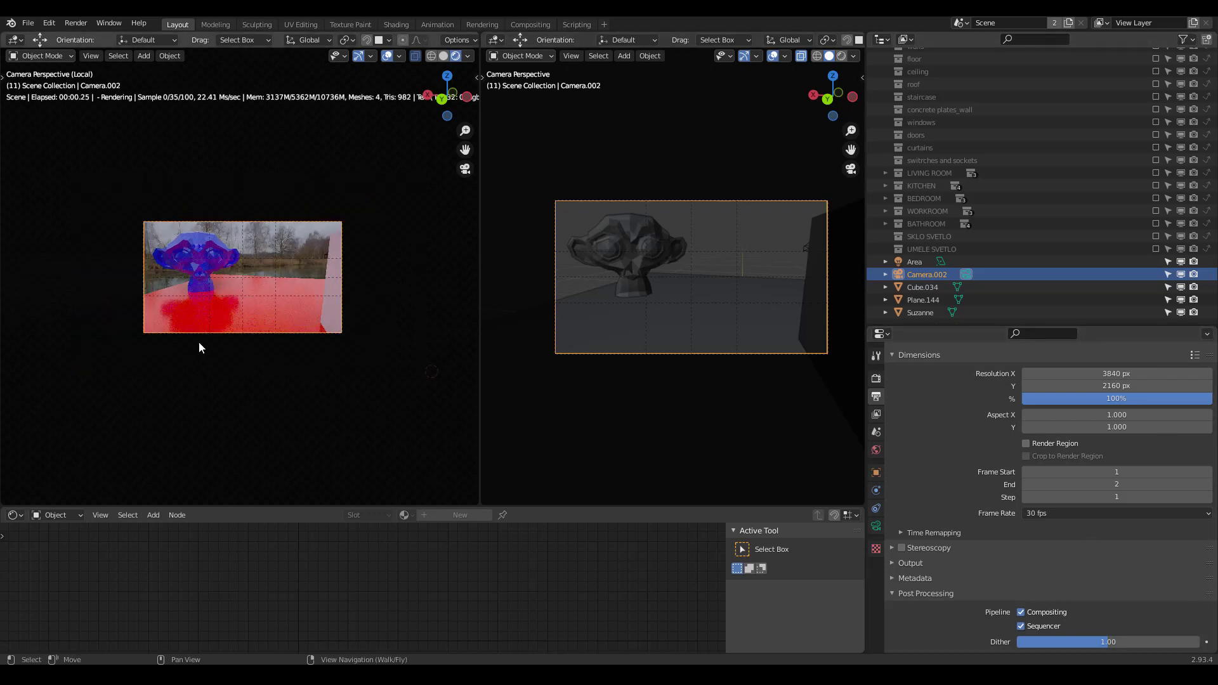
pyautogui.scroll(4, 468, 426)
pyautogui.scroll(-3, 387, 406)
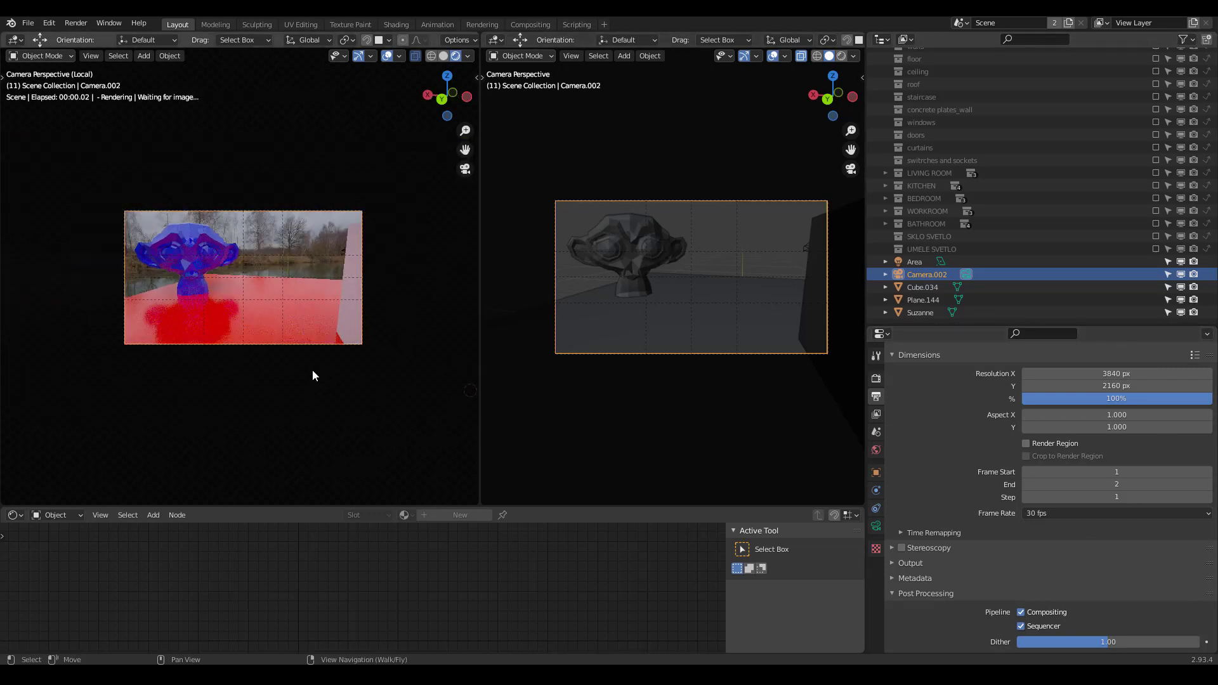
pyautogui.scroll(4, 312, 369)
pyautogui.scroll(-4, 306, 340)
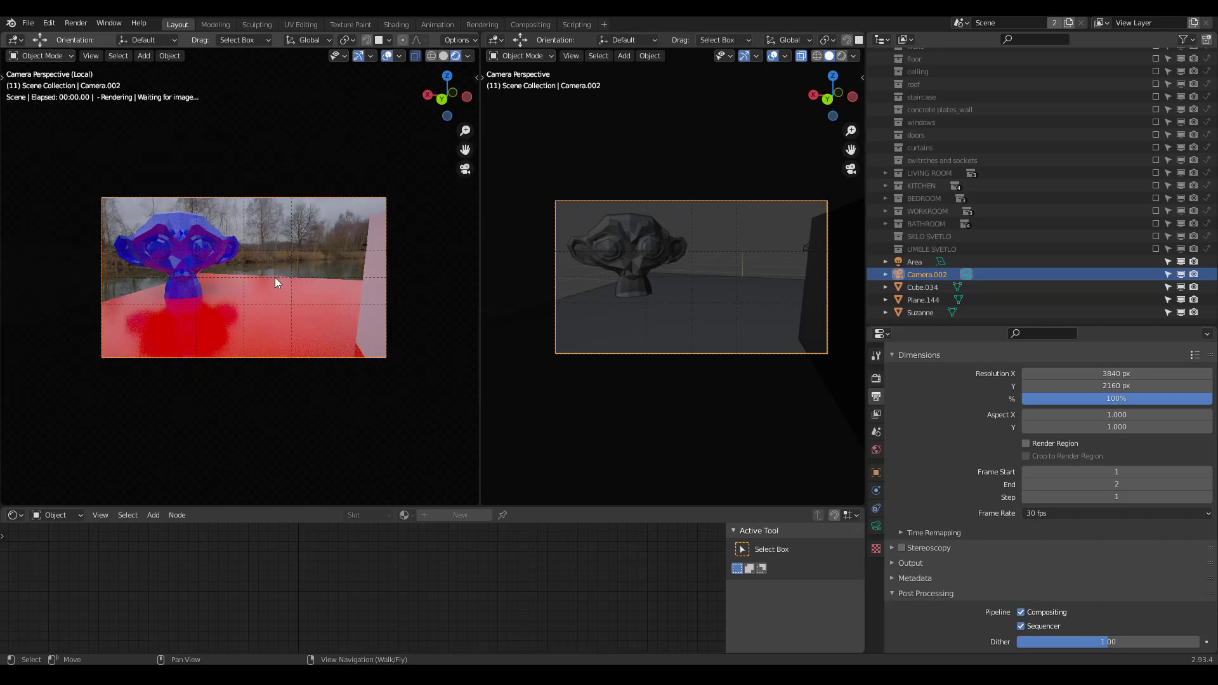
pyautogui.scroll(4, 278, 281)
pyautogui.scroll(-2, 278, 282)
pyautogui.scroll(1, 278, 282)
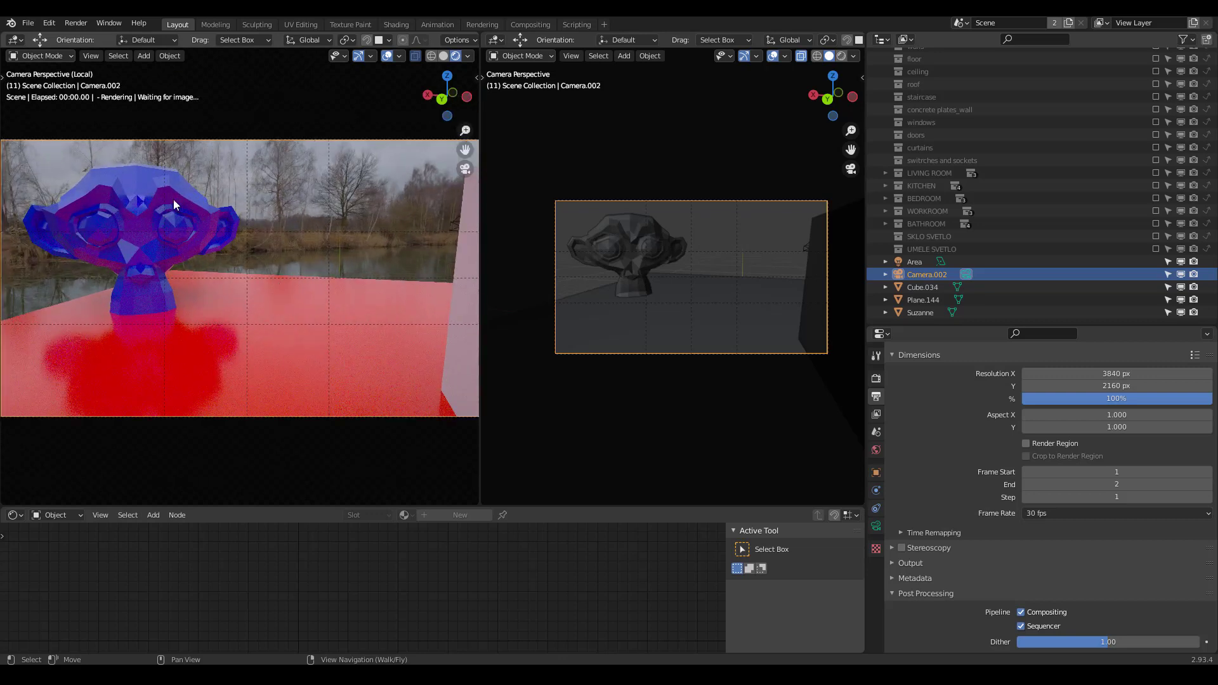
# Step: Turn the camera's Adapt to Camera View Resolution off and on again to compare rendering outside the camera frame
pyautogui.click(877, 526)
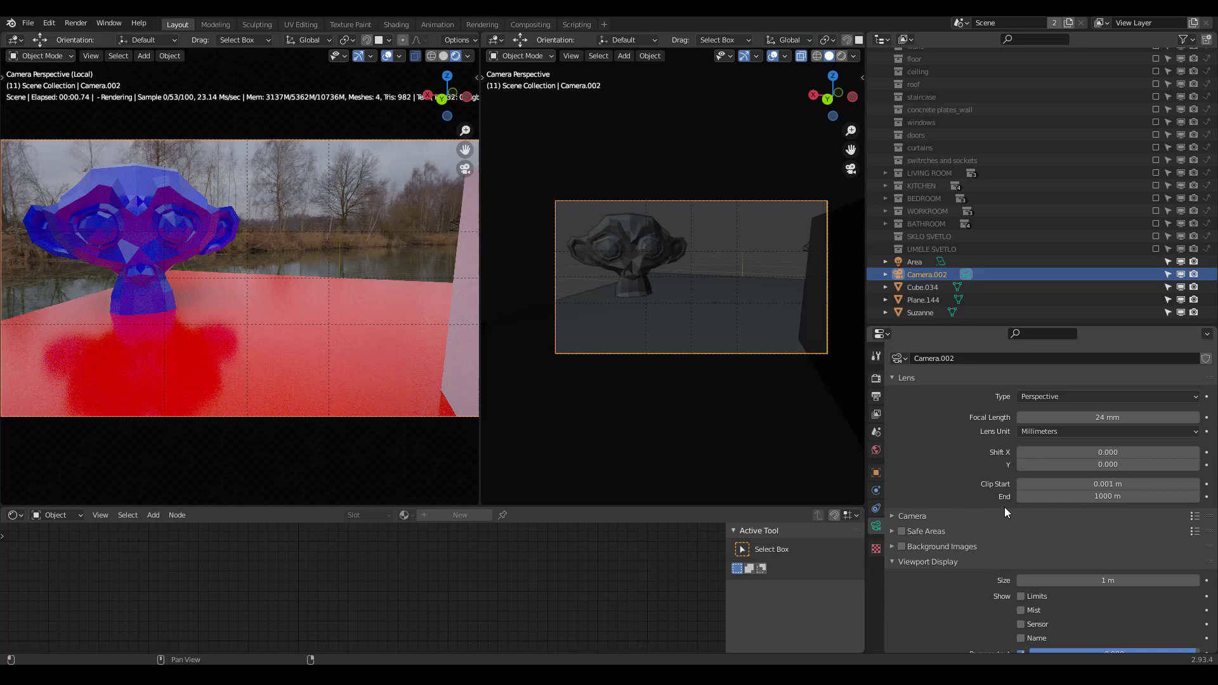
pyautogui.scroll(-10, 1004, 508)
pyautogui.scroll(-2, 278, 298)
pyautogui.scroll(2, 278, 298)
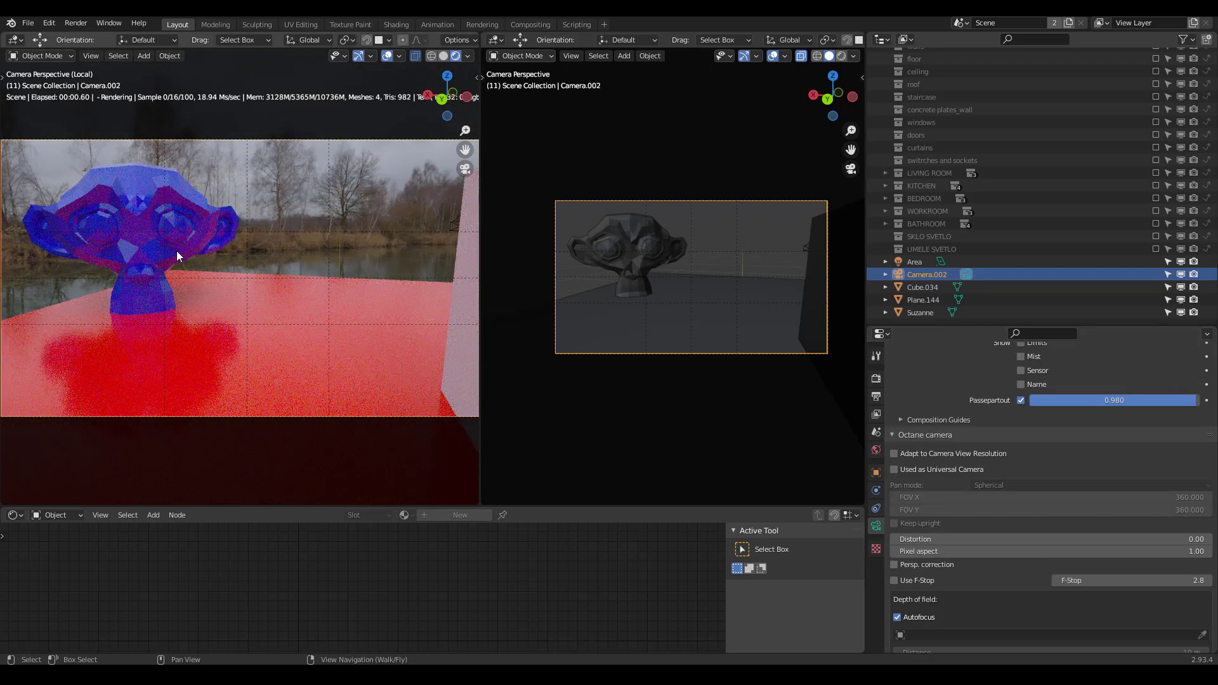
pyautogui.scroll(-3, 280, 285)
pyautogui.scroll(1, 280, 284)
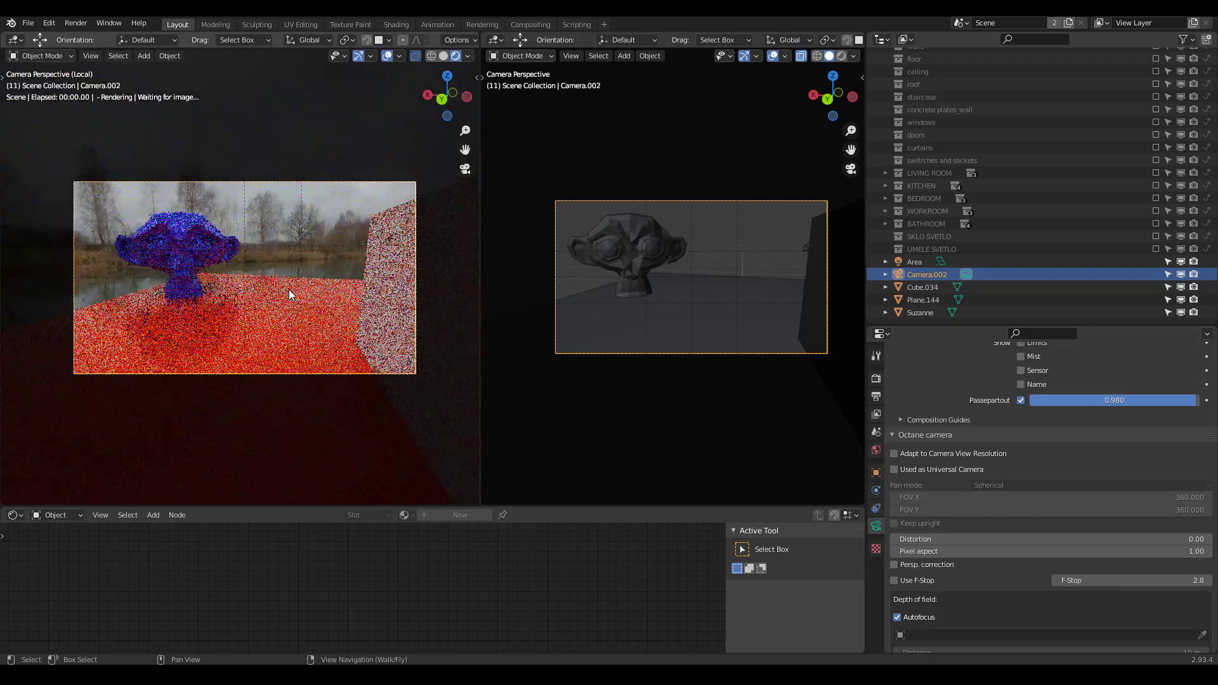
pyautogui.scroll(1, 288, 289)
# Step: Set the output resolution percentage to 25% and return it to 100%
pyautogui.click(876, 396)
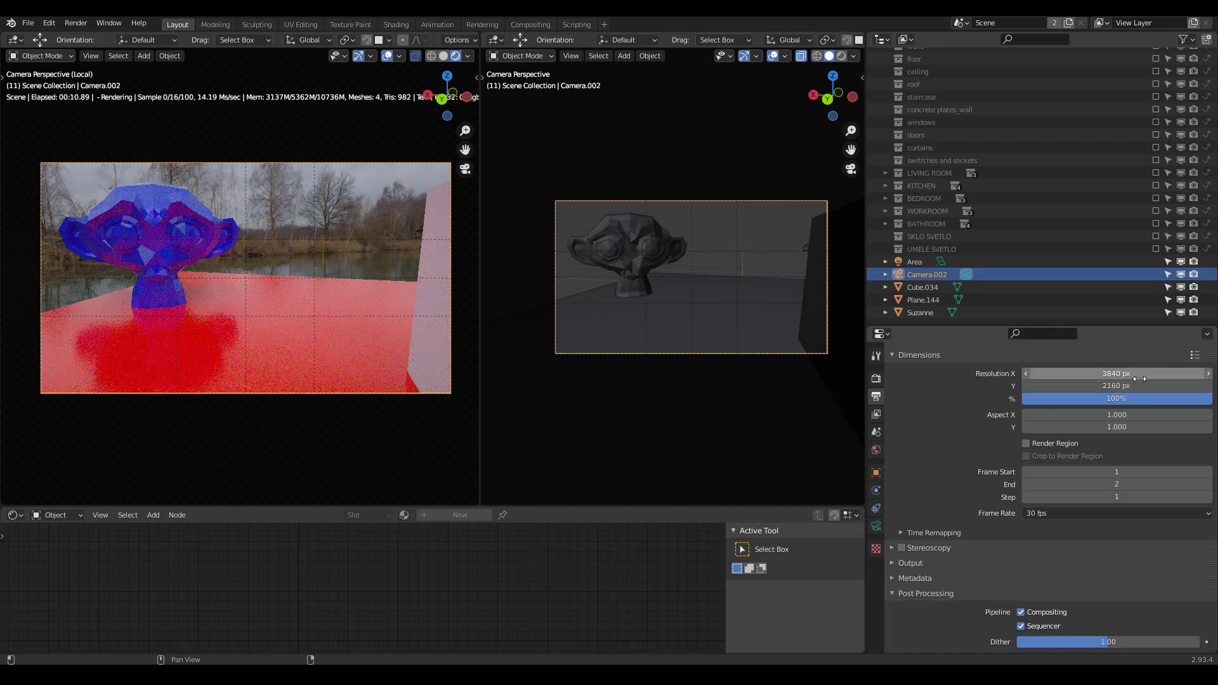
pyautogui.click(1131, 398)
pyautogui.write('25')
pyautogui.press('Return')
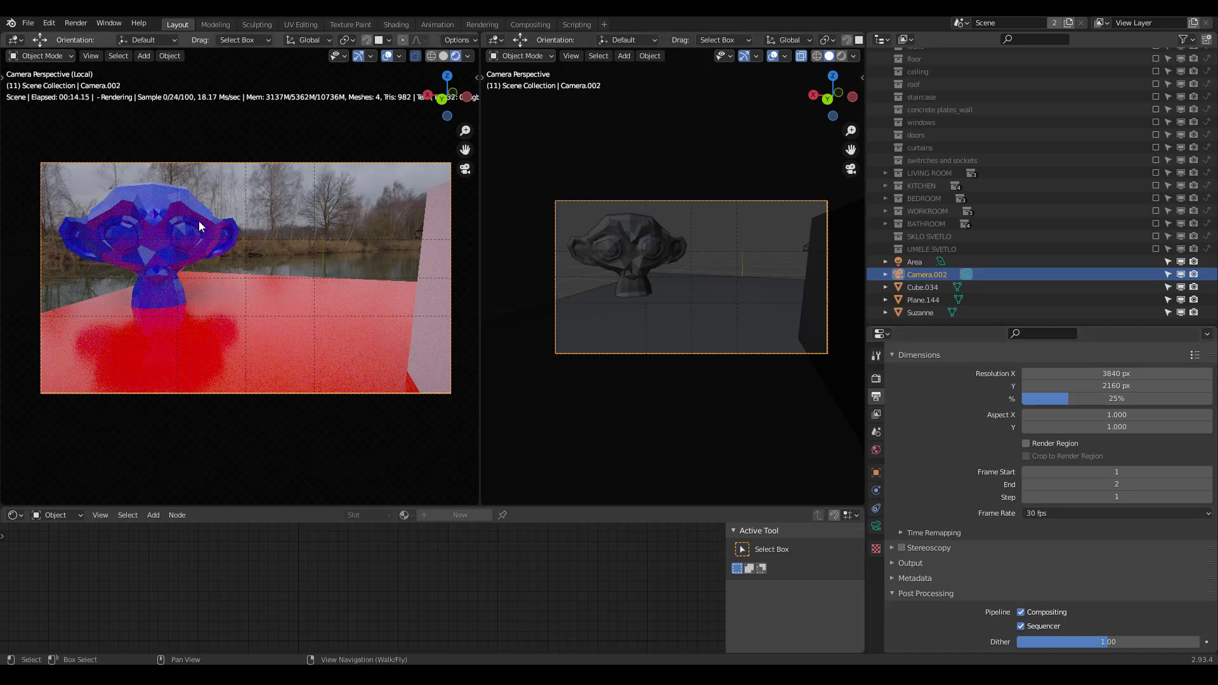
pyautogui.click(1070, 398)
pyautogui.write('100')
pyautogui.press('Return')
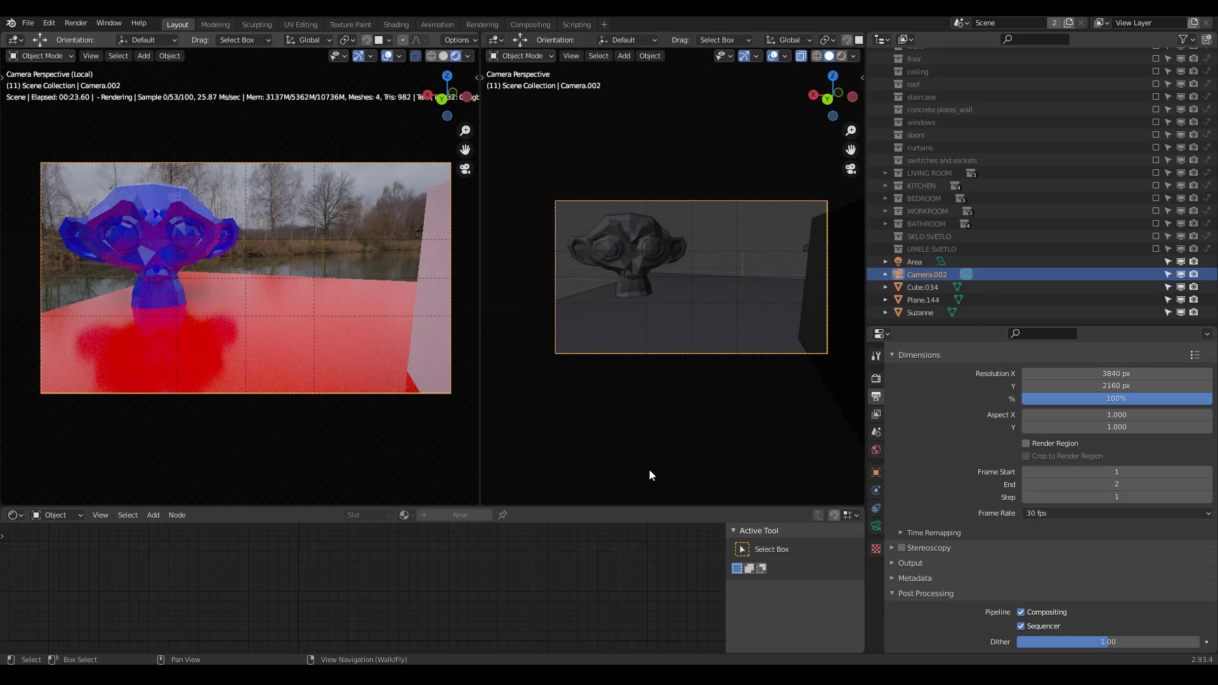
# Step: Divide the output resolution's X and Y values by 4, giving 960 × 540 px
pyautogui.click(1117, 374)
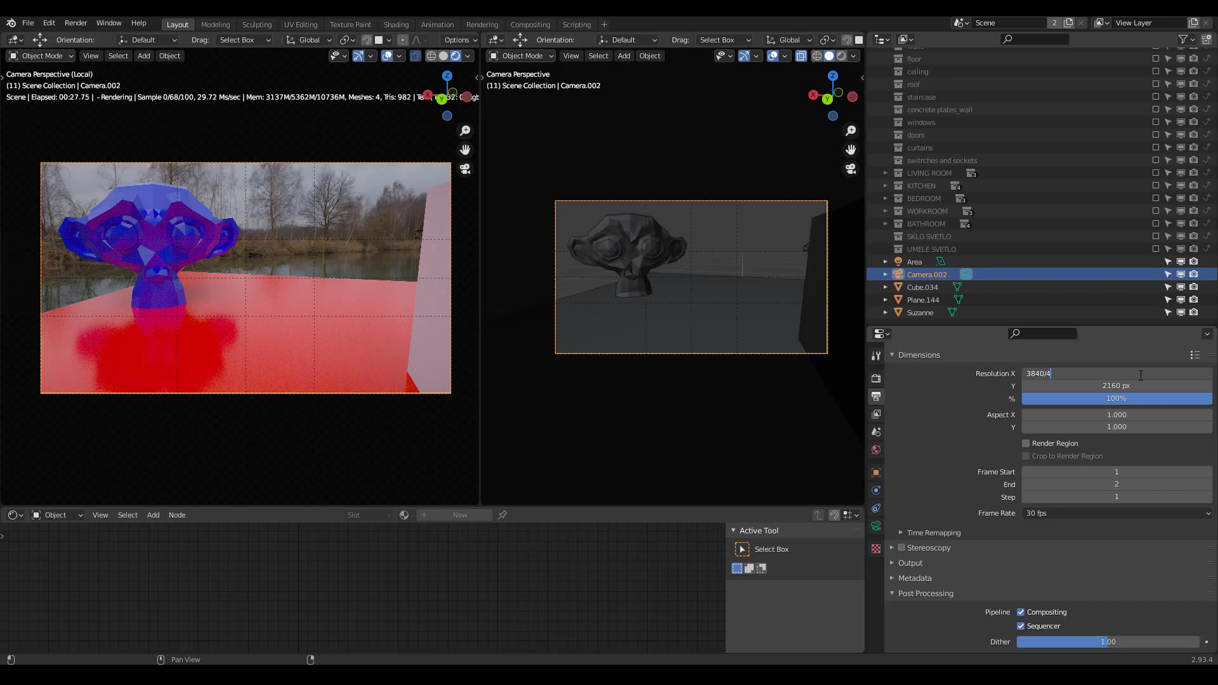
pyautogui.click(1139, 383)
pyautogui.write('/4')
pyautogui.press('Return')
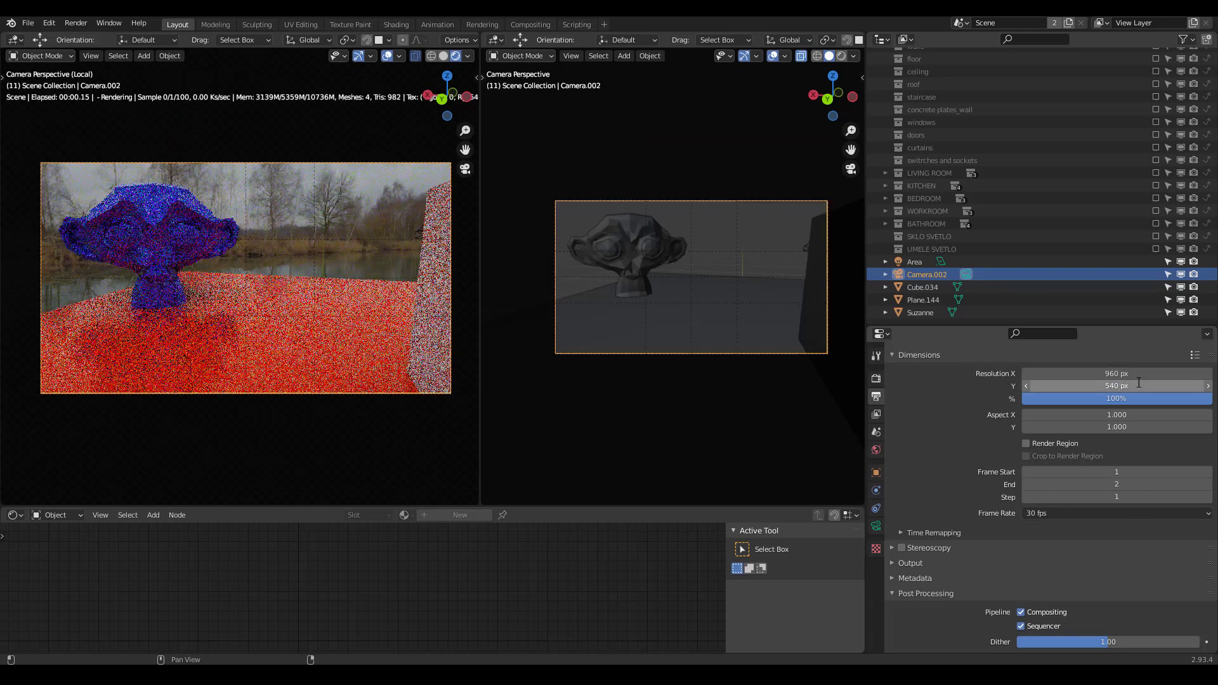
# Step: View the low-resolution render up close and set the output resolution percentage to 400%
pyautogui.scroll(1, 166, 245)
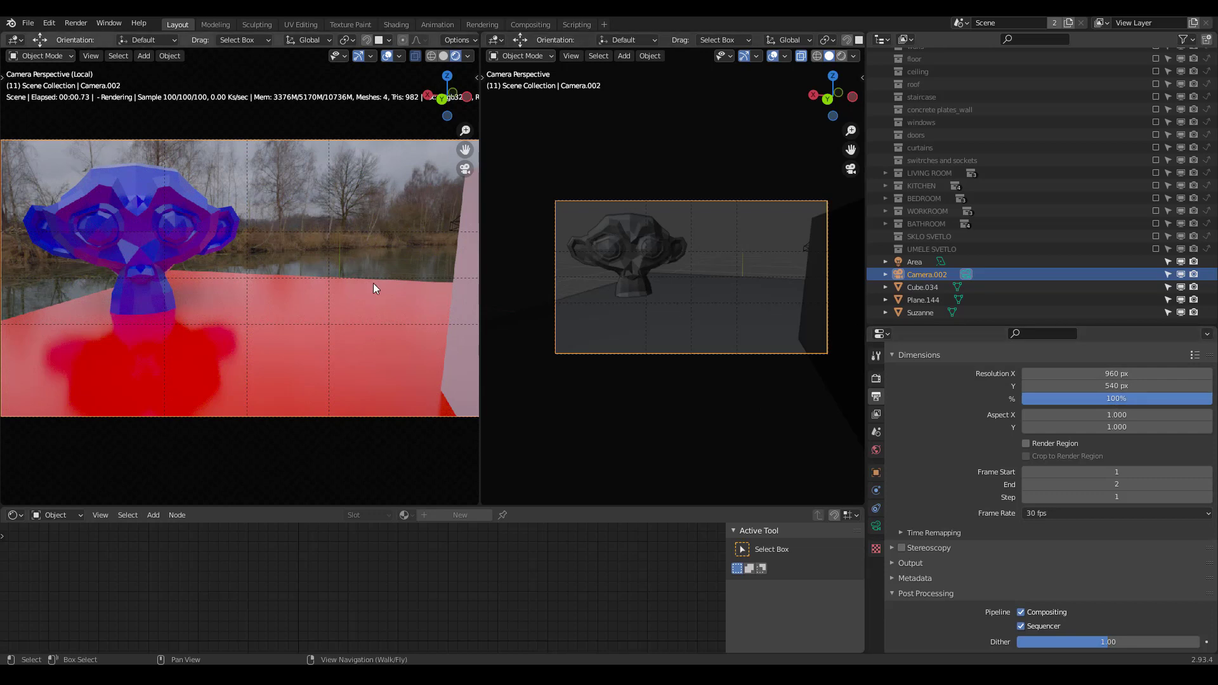
pyautogui.click(1130, 398)
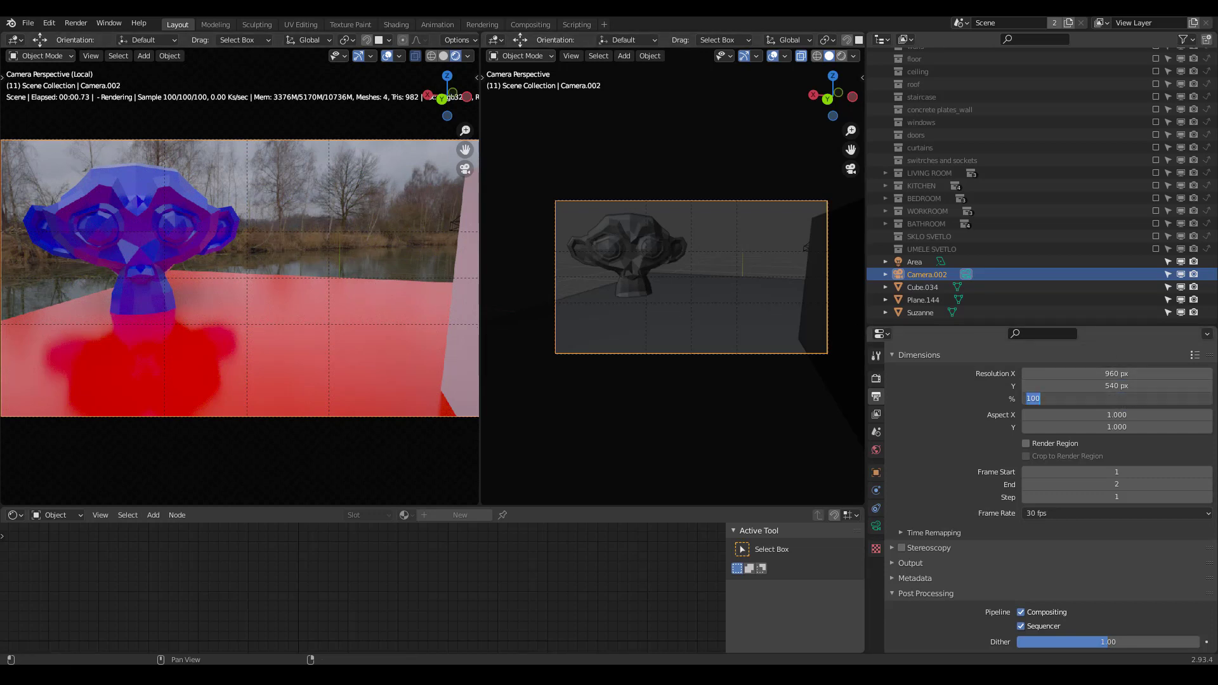
pyautogui.write('400')
pyautogui.press('Return')
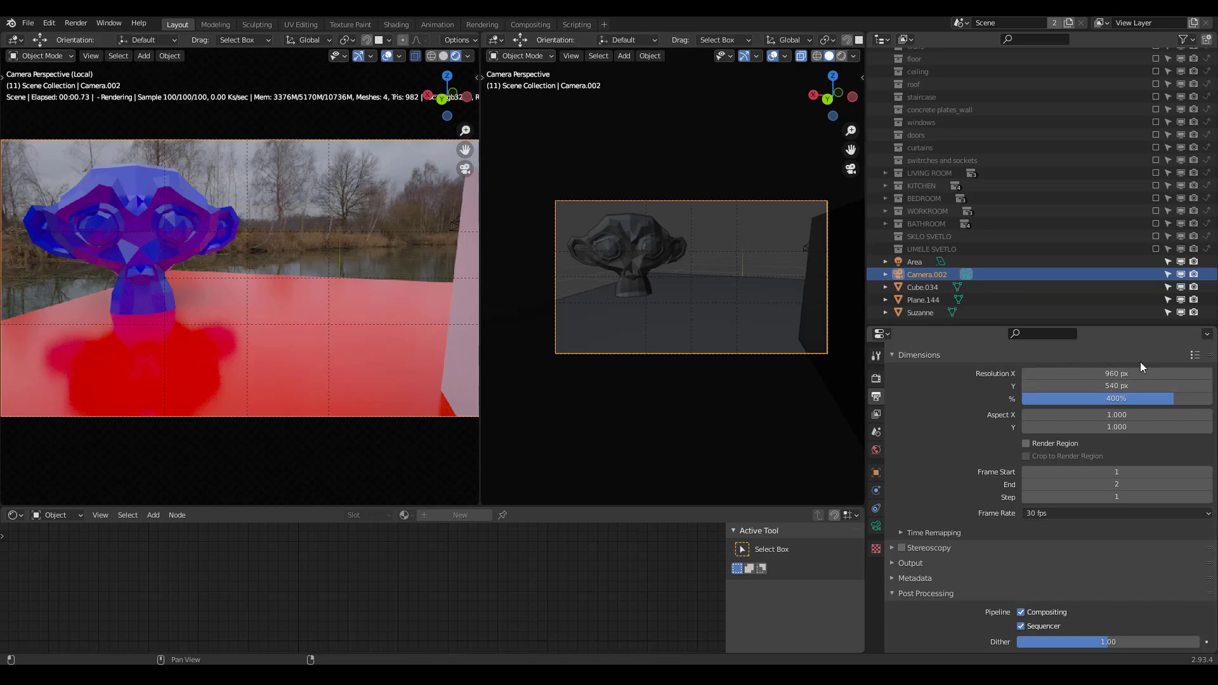
# Step: Inspect the monkey head up close in the rendered camera view and return to the whole camera frame
pyautogui.scroll(-1, 264, 330)
pyautogui.scroll(1, 194, 306)
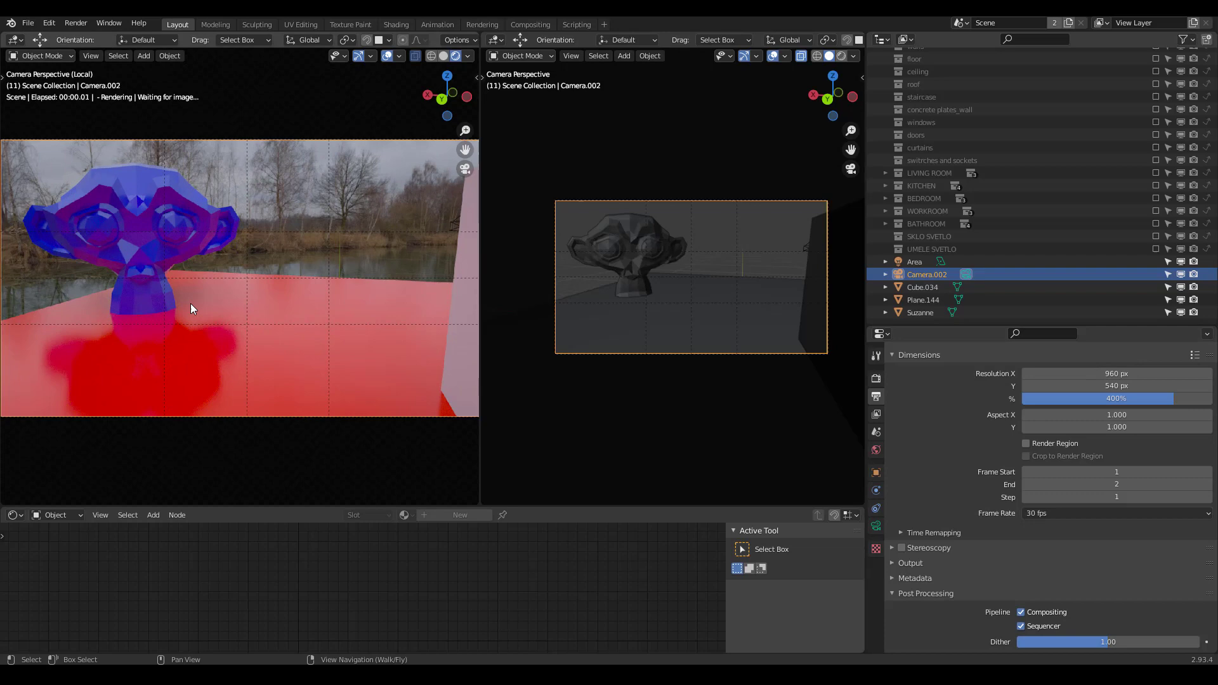
pyautogui.scroll(5, 287, 328)
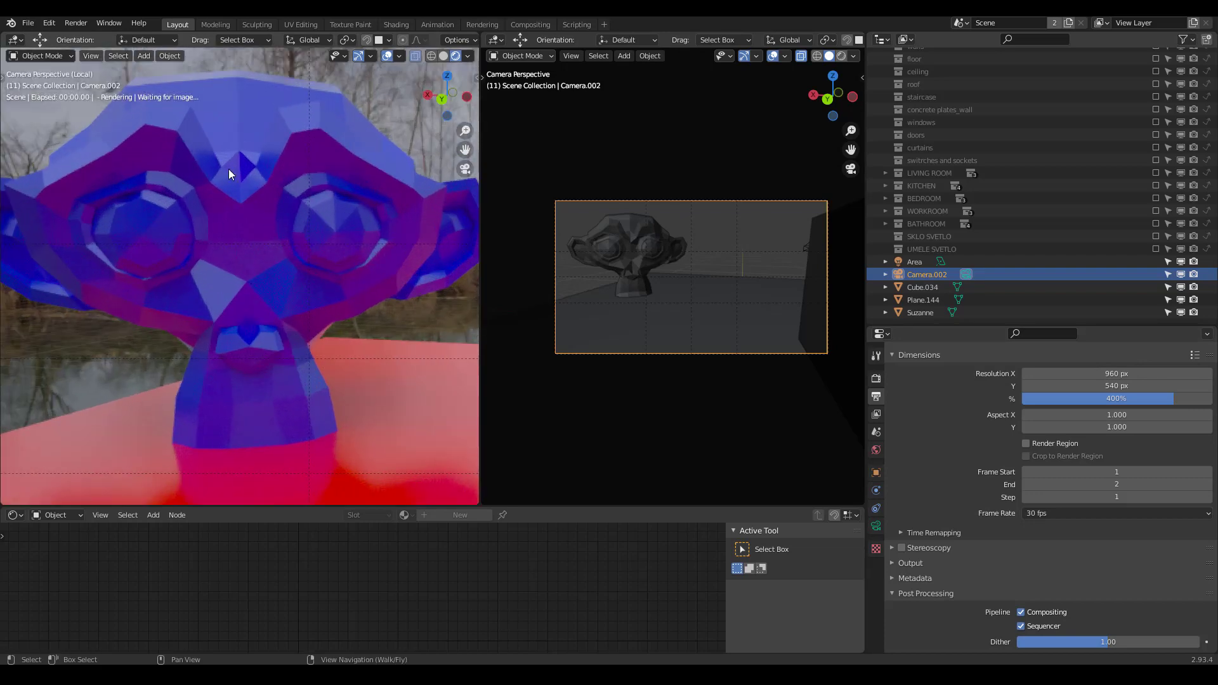
pyautogui.scroll(8, 229, 173)
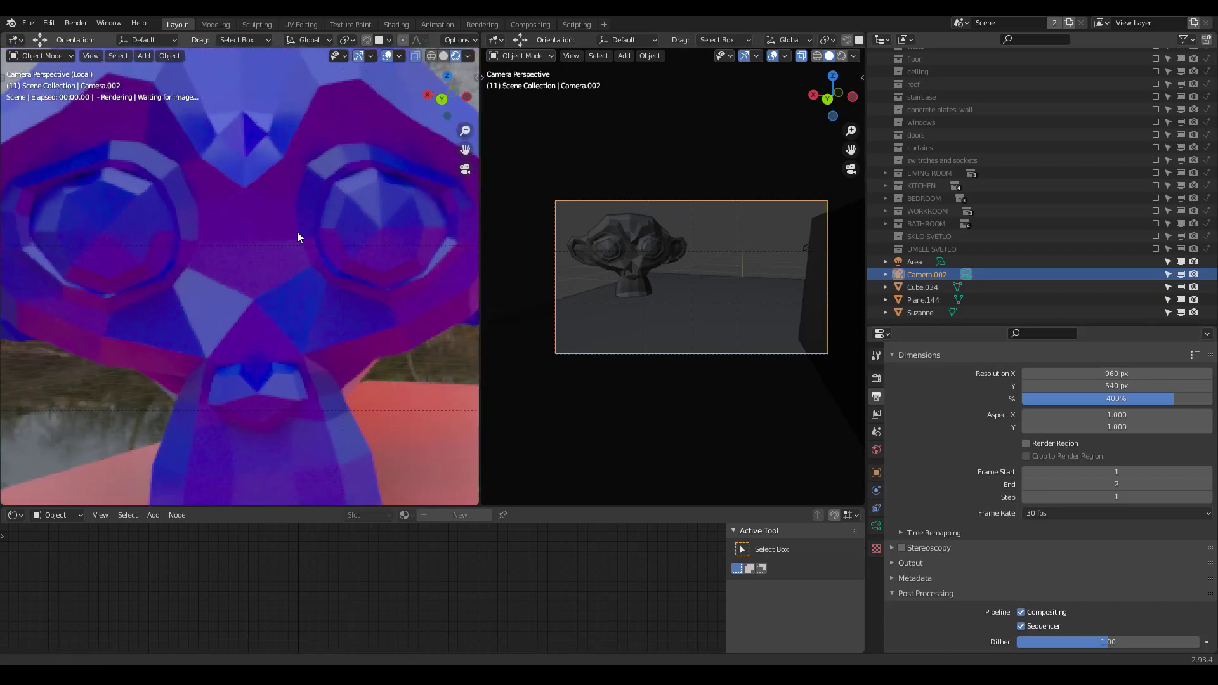
pyautogui.scroll(-12, 356, 273)
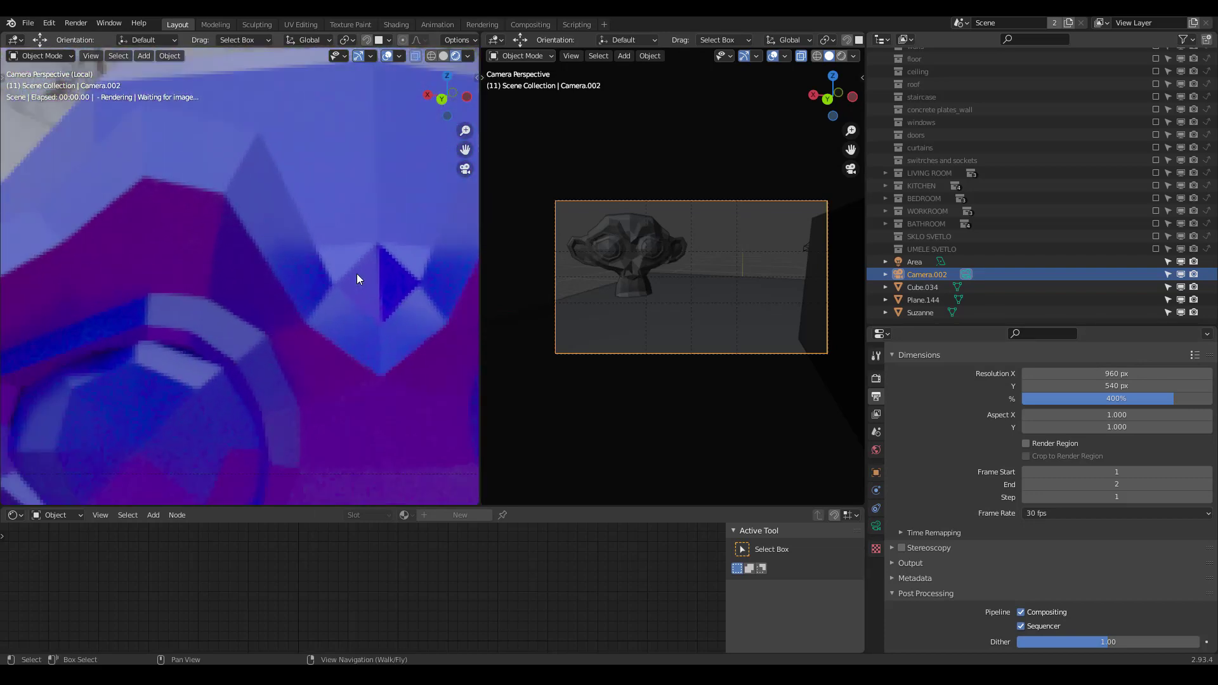
pyautogui.scroll(2, 361, 282)
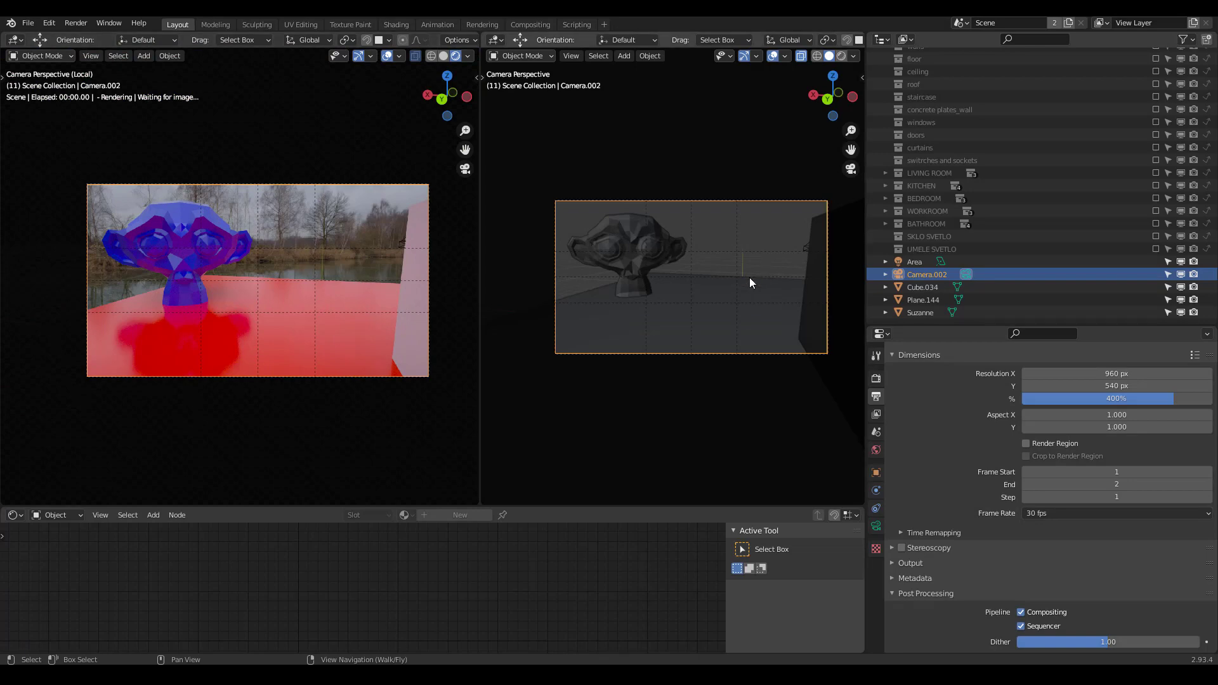
# Step: Fly the camera closer to the monkey head from the solid viewport and keep the new position
pyautogui.scroll(1, 672, 300)
pyautogui.scroll(-1, 672, 299)
pyautogui.rightClick(672, 300)
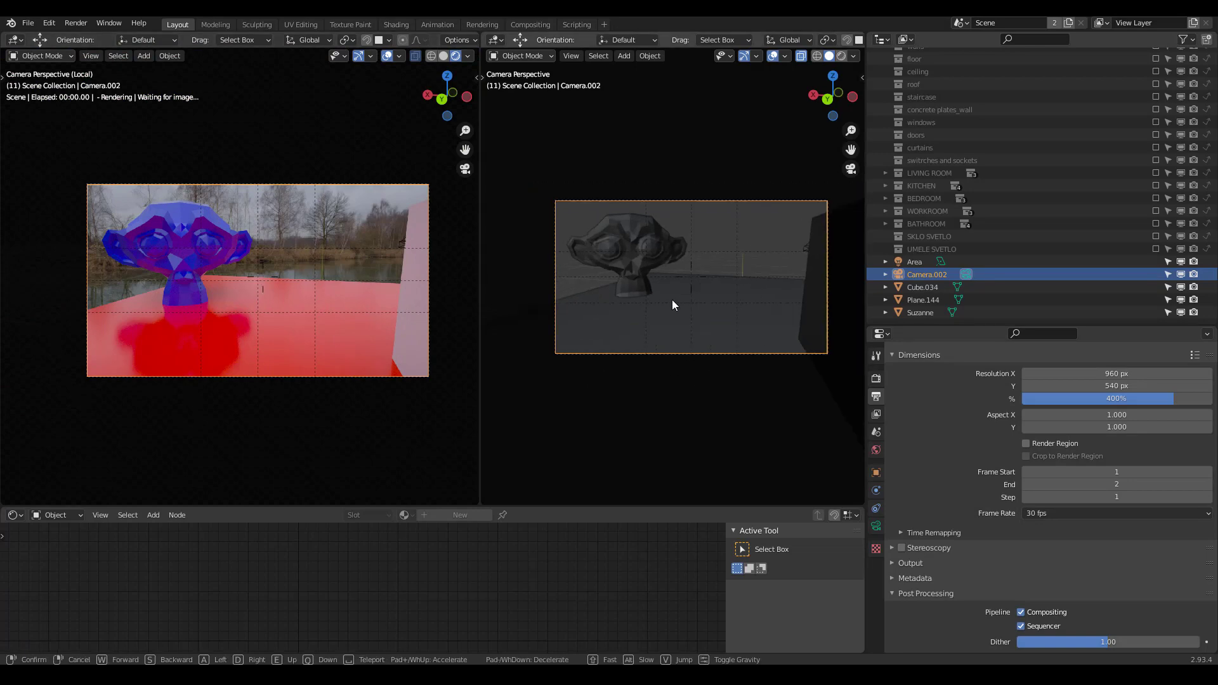
pyautogui.press('w')
pyautogui.press('s')
pyautogui.press('w')
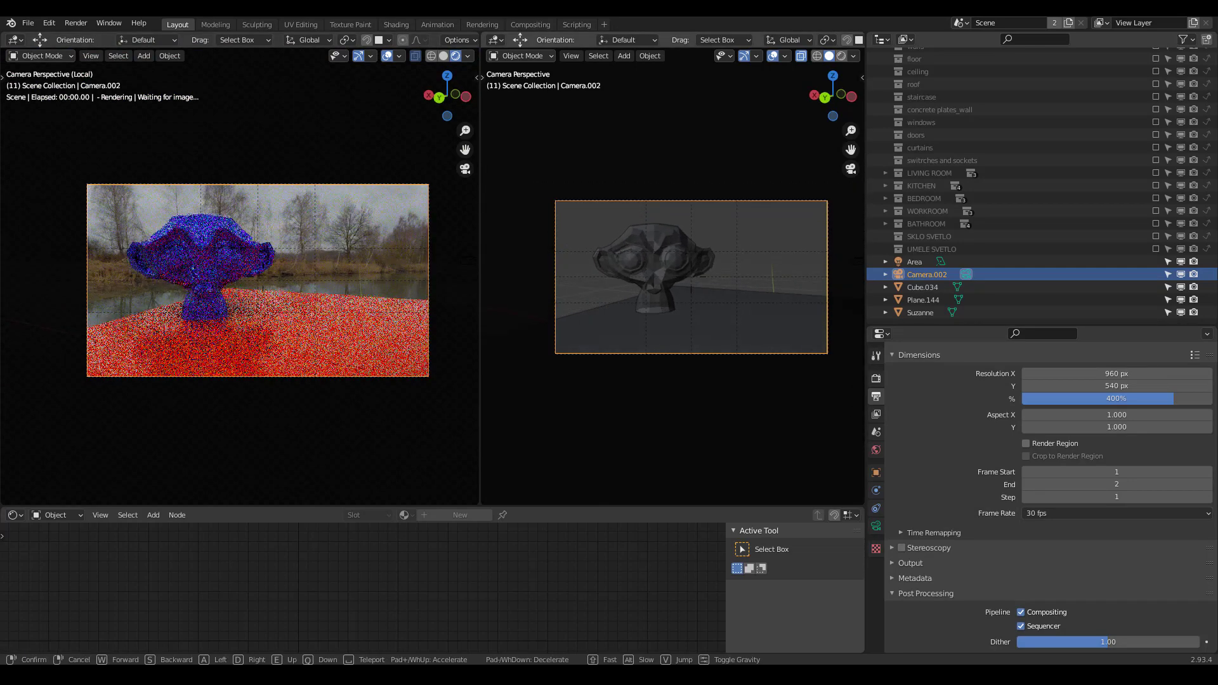
pyautogui.click(48, 142)
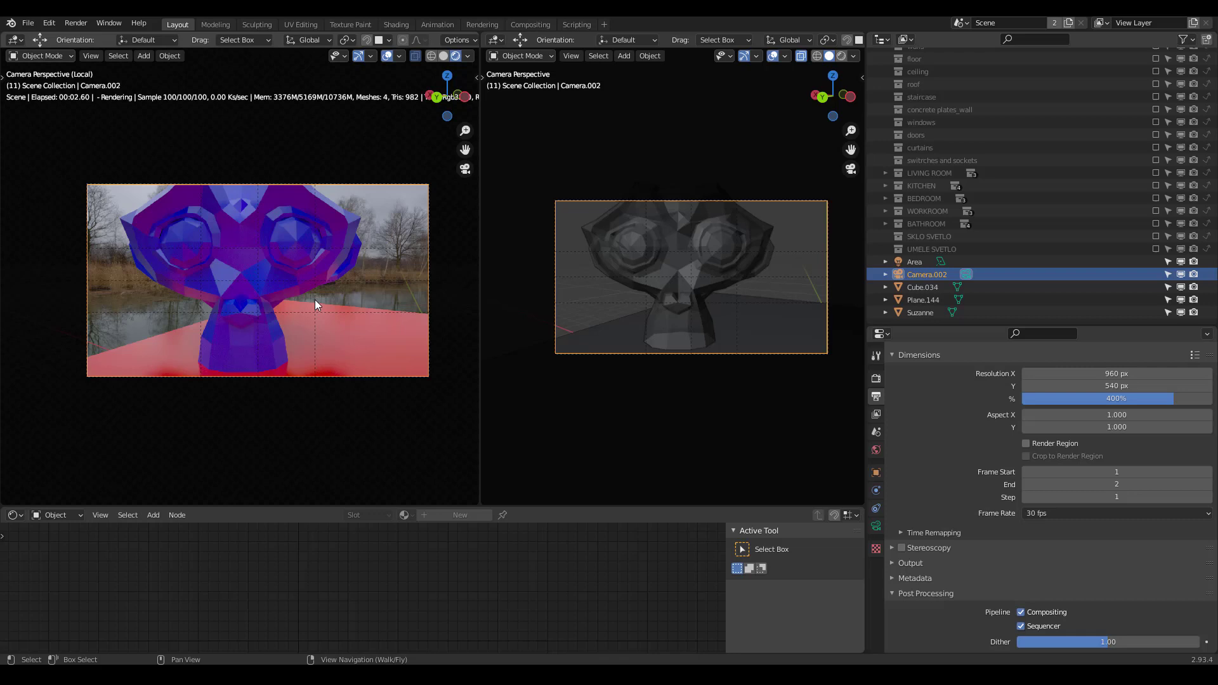
# Step: Set the output resolution's X to 3840 px and scale Y up as well, and return both to 960 × 540 px
pyautogui.click(1132, 397)
pyautogui.click(952, 417)
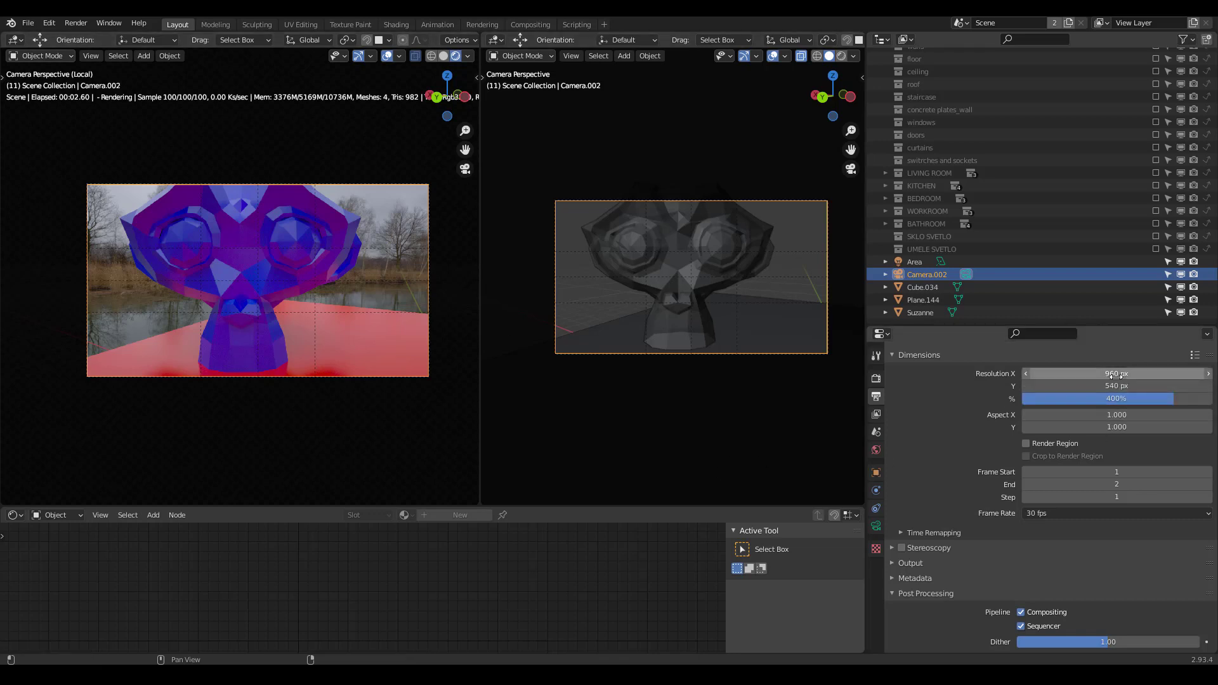
pyautogui.click(1117, 374)
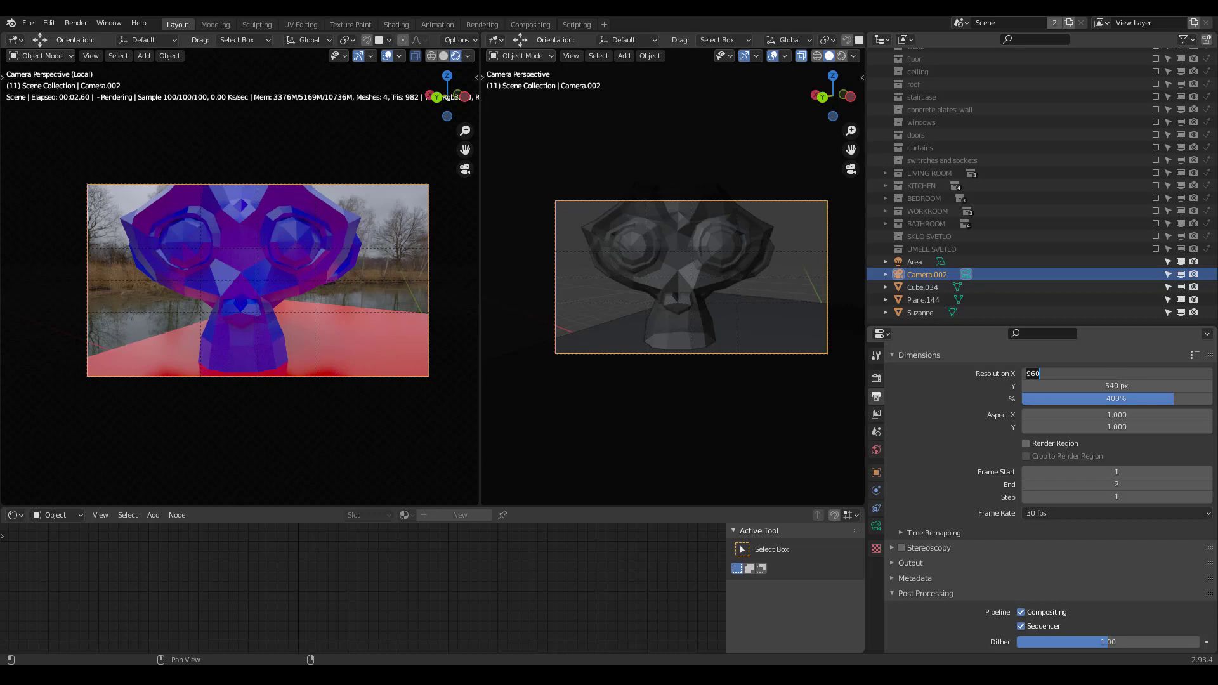
pyautogui.press('Return')
pyautogui.doubleClick(1119, 386)
pyautogui.write('*')
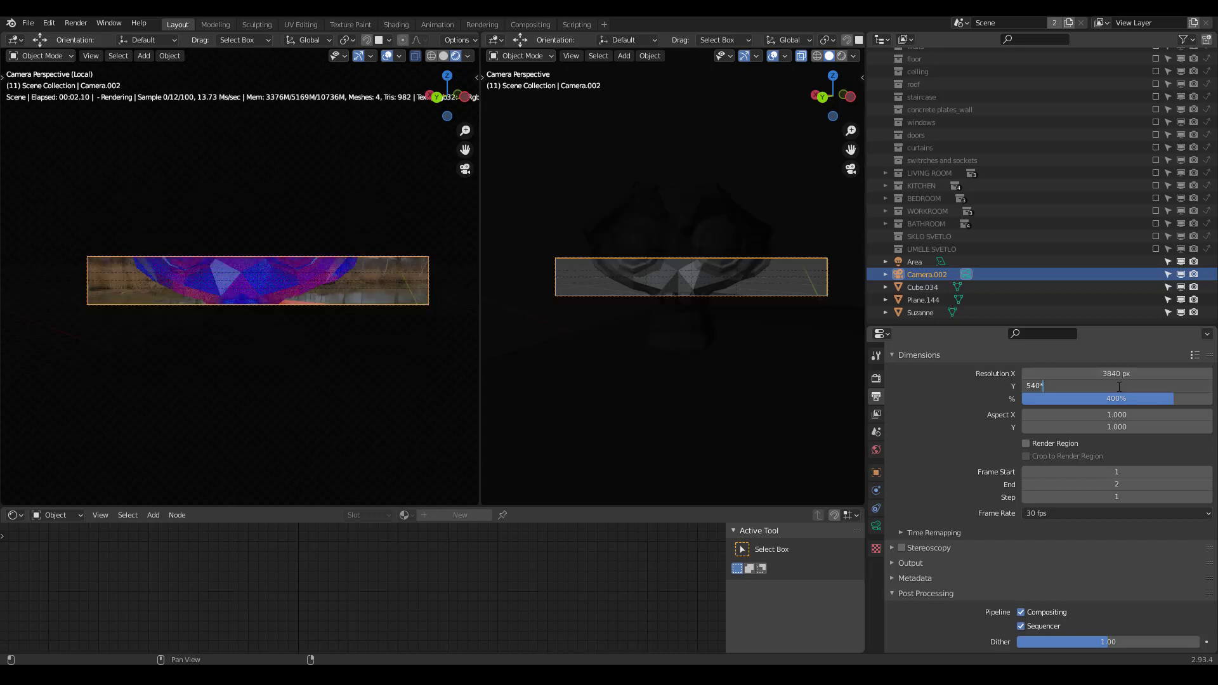
pyautogui.press('Return')
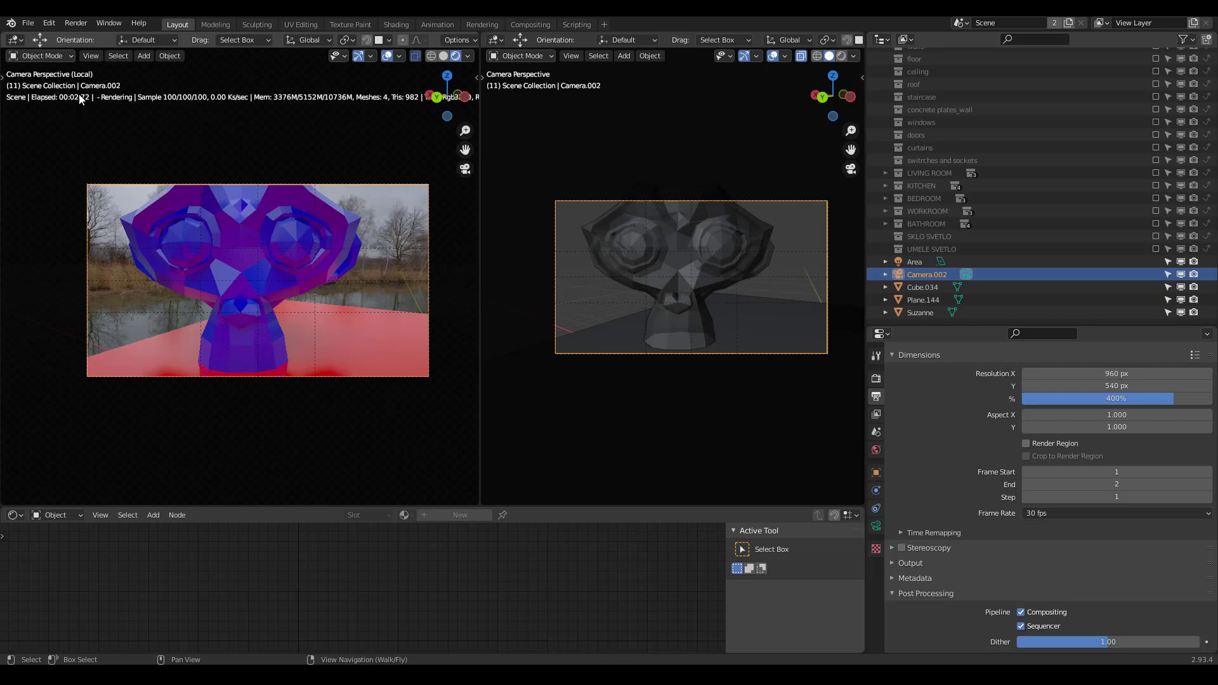
# Step: Leave the camera view in the solid viewport and move the camera slightly back from the monkey head
pyautogui.moveTo(647, 359); pyautogui.dragTo(520, 356, button='middle')
pyautogui.scroll(-3, 565, 348)
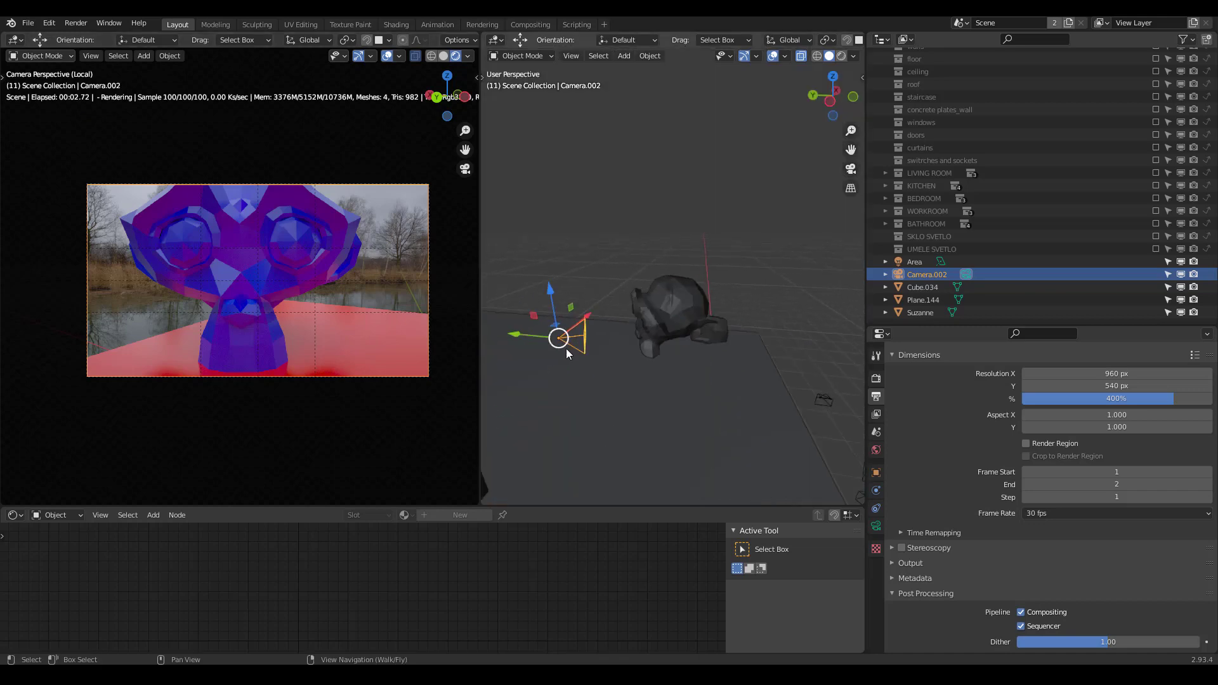
pyautogui.moveTo(547, 318); pyautogui.dragTo(521, 330)
# Step: Maximize the rendered viewport with the camera frame fitted inside it, and briefly show the Octane denoiser and up-sampler settings
pyautogui.hotkey('ctrl', 'space')
pyautogui.scroll(1, 721, 401)
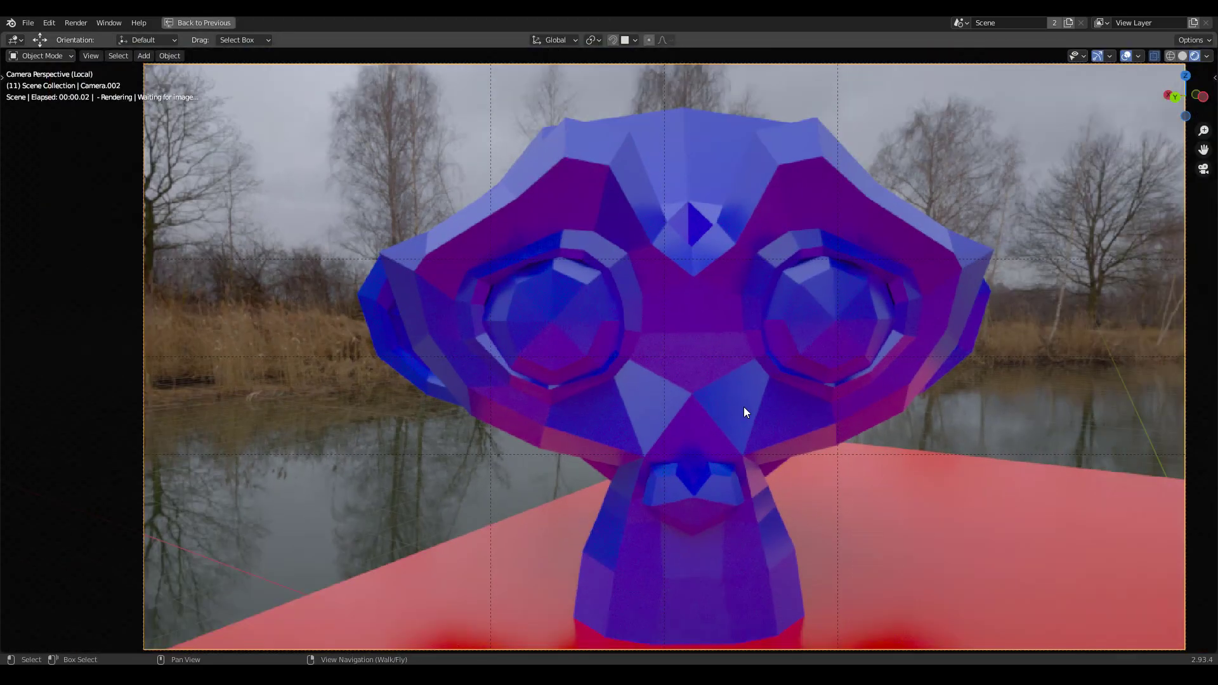
pyautogui.keyDown('shift'); pyautogui.moveTo(744, 406); pyautogui.dragTo(673, 398, button='middle'); pyautogui.keyUp('shift')
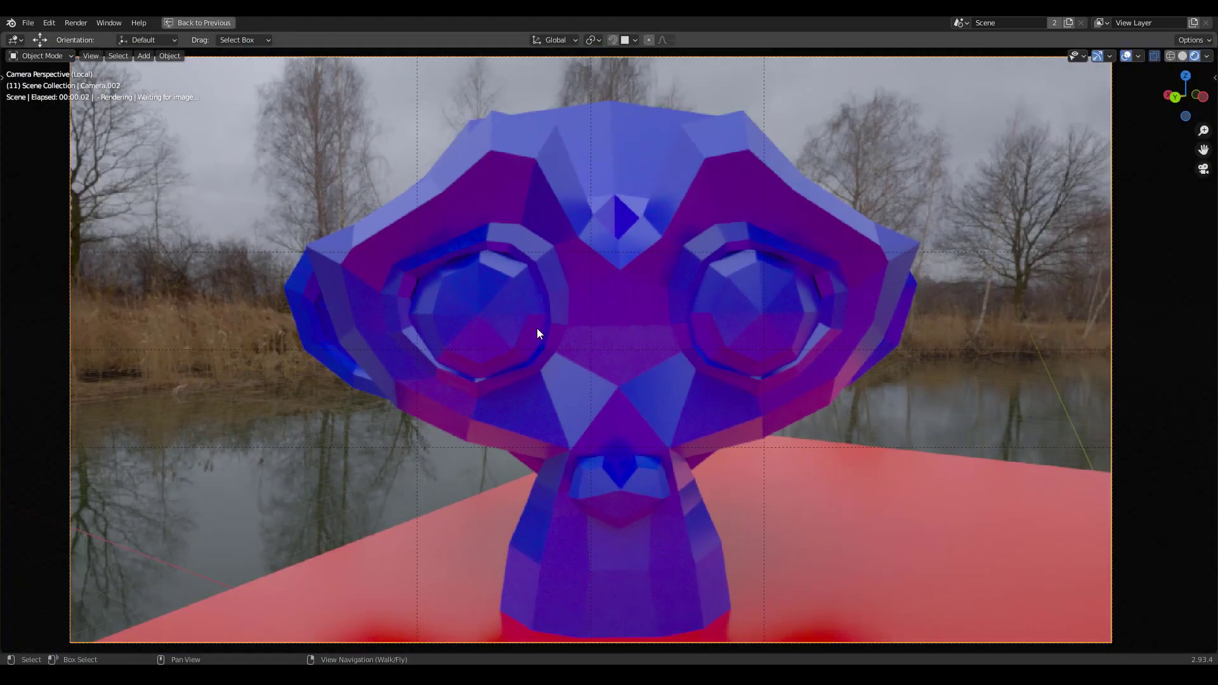
pyautogui.scroll(-1, 703, 327)
pyautogui.press('n')
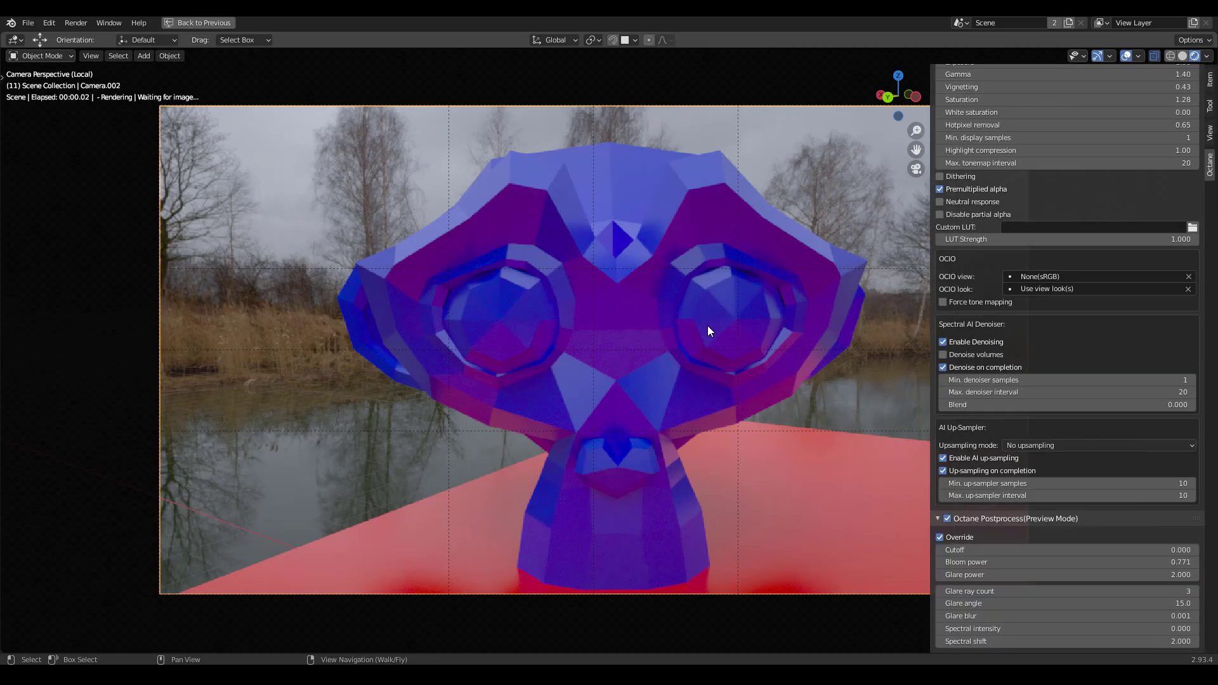
pyautogui.press('n')
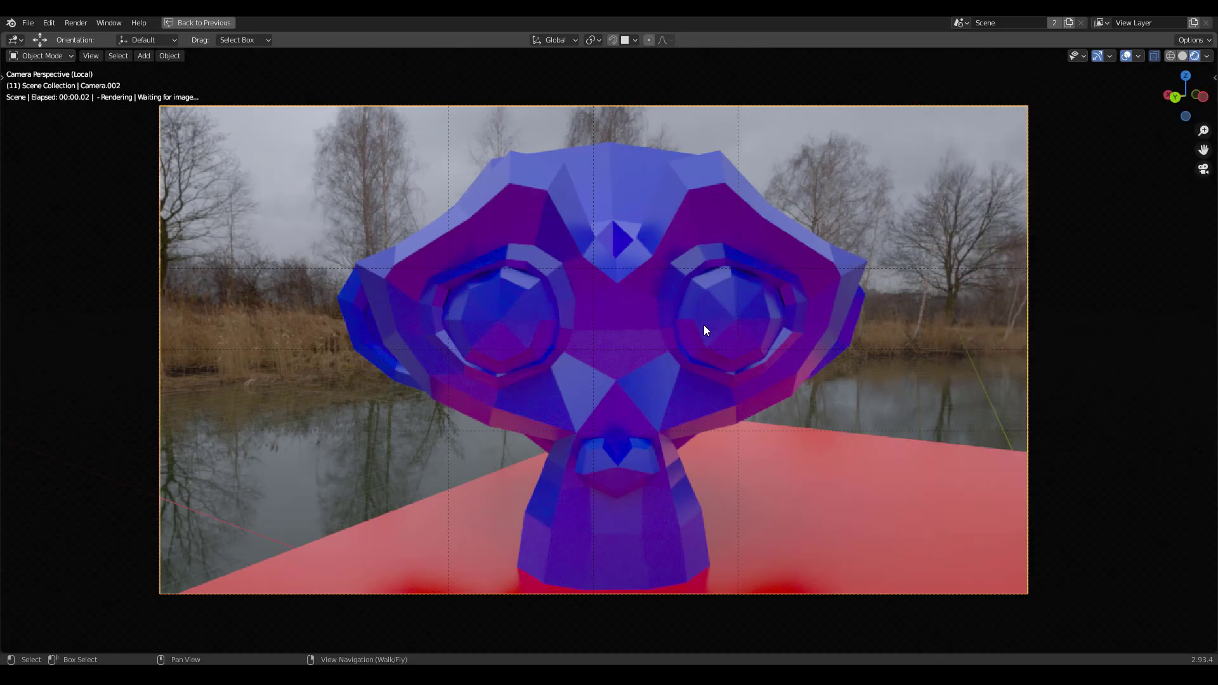
# Step: Fly the camera around the monkey head and cube in the maximized rendered viewport to test navigation at the reduced resolution
pyautogui.moveTo(704, 326); pyautogui.dragTo(705, 325, button='right')
pyautogui.press('w')
pyautogui.press('s')
pyautogui.press('d')
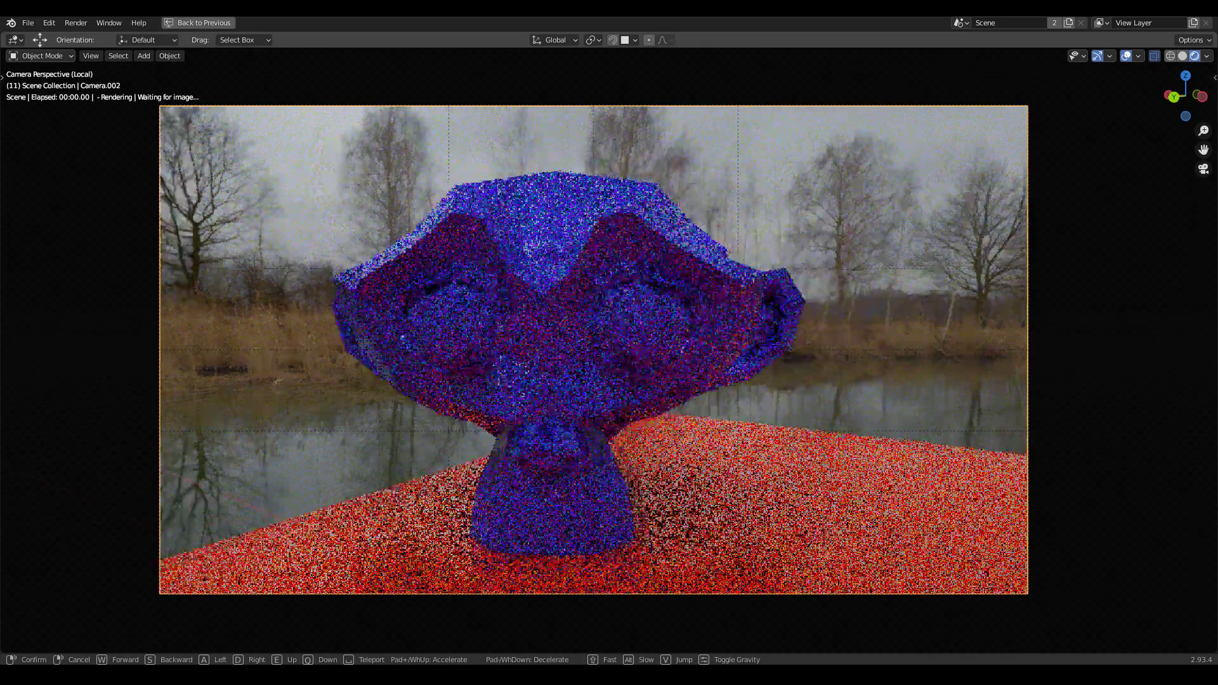
pyautogui.press('d')
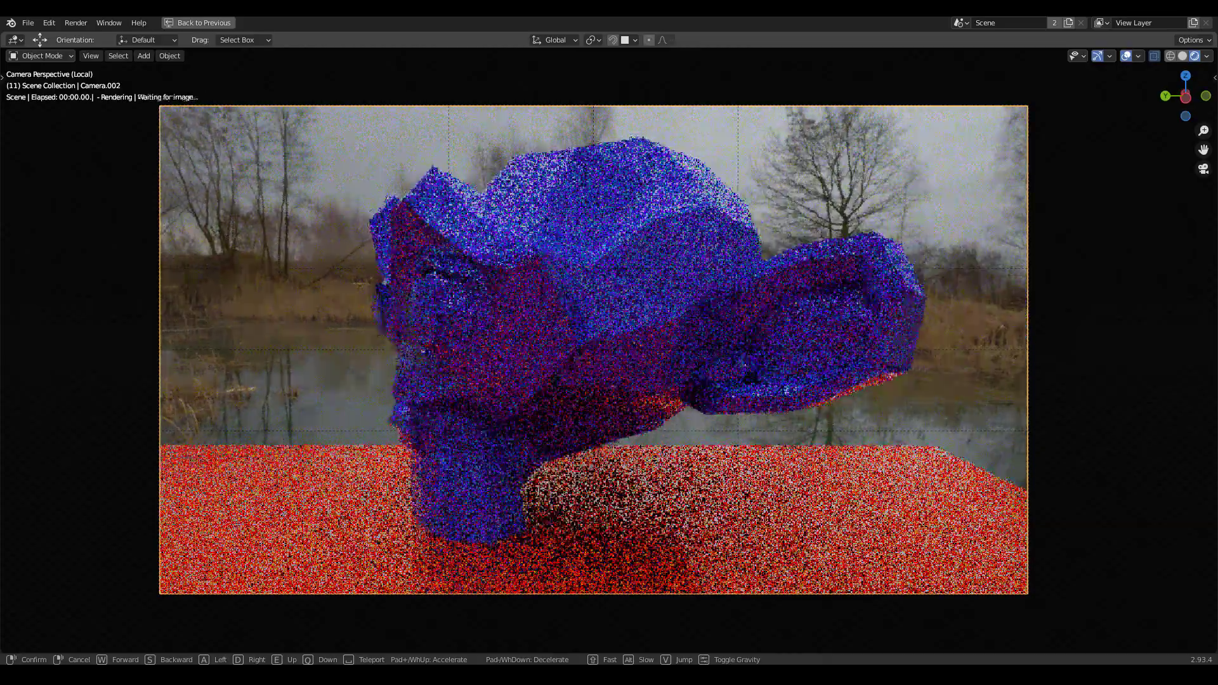
pyautogui.press('s')
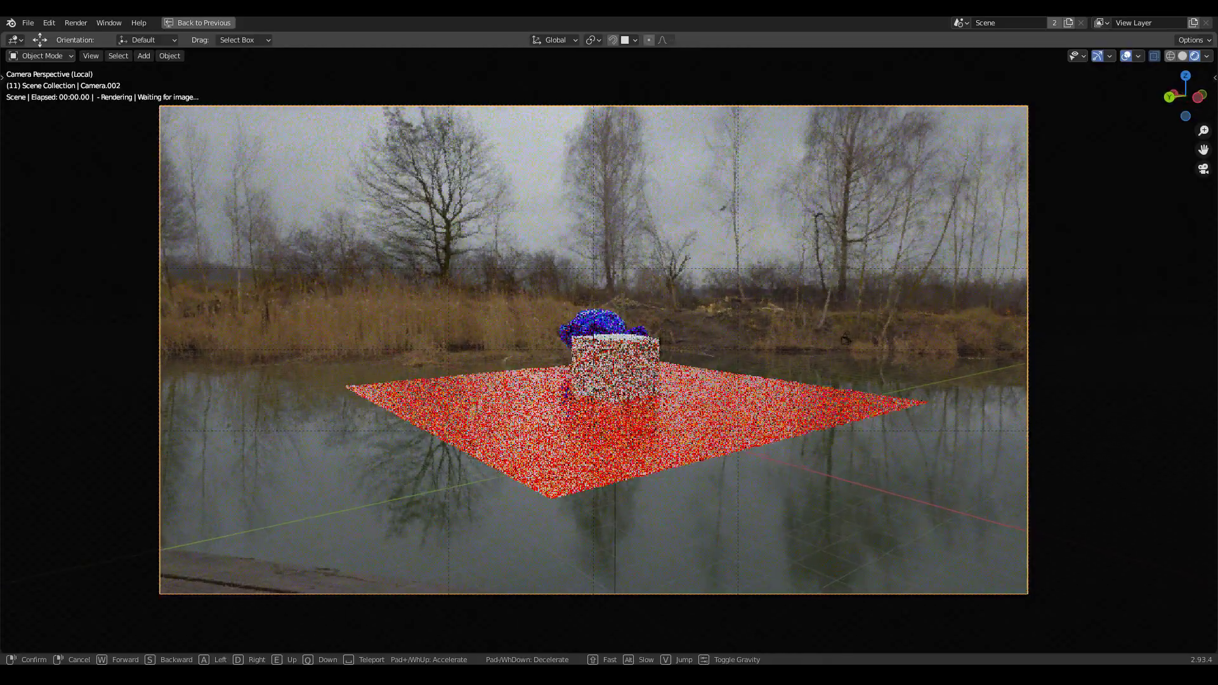
pyautogui.press('w')
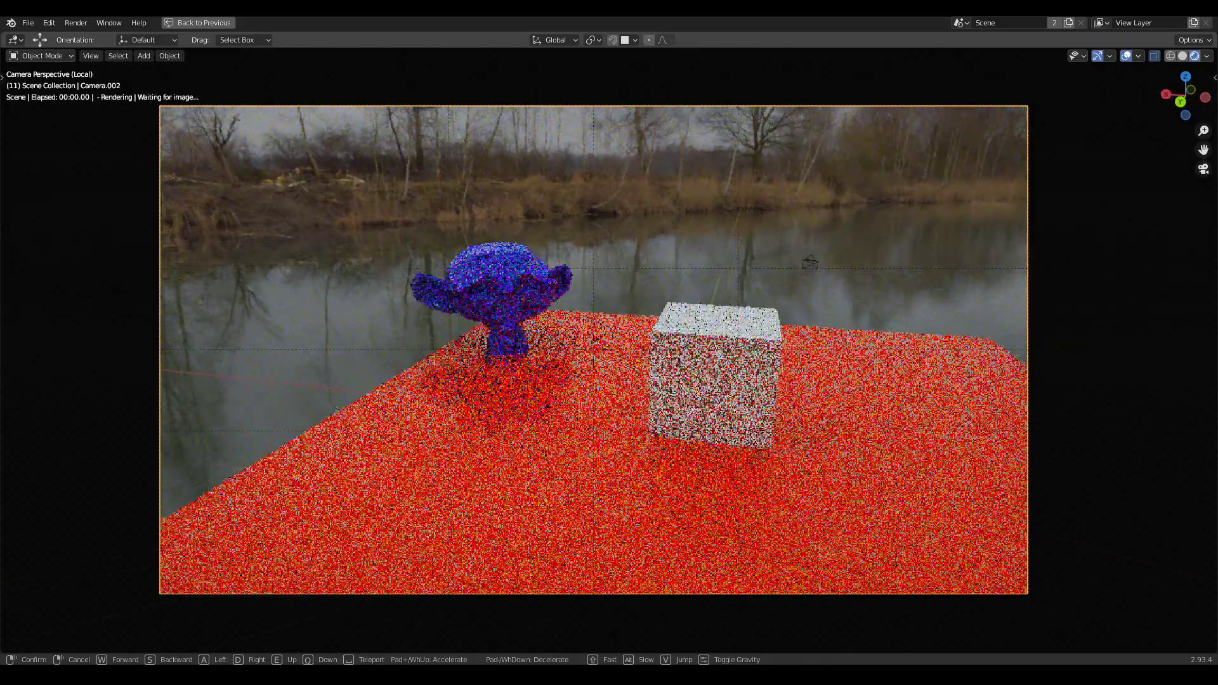
pyautogui.press('w')
pyautogui.press('a')
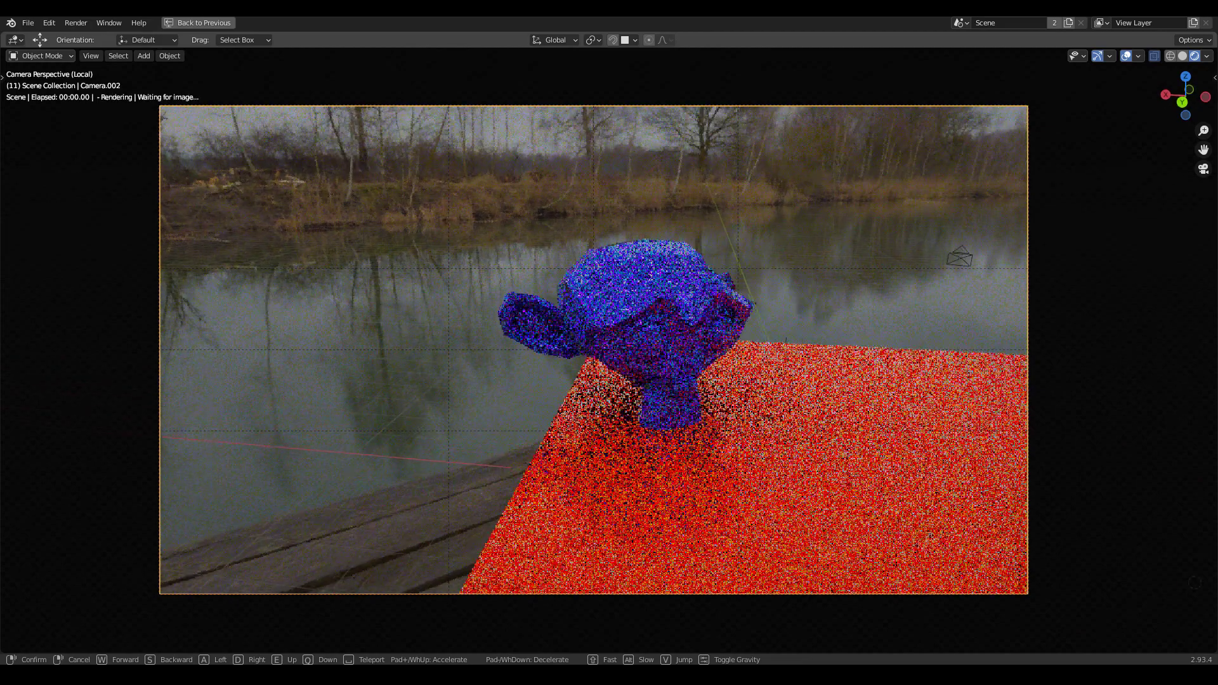
pyautogui.press('w')
pyautogui.press('d')
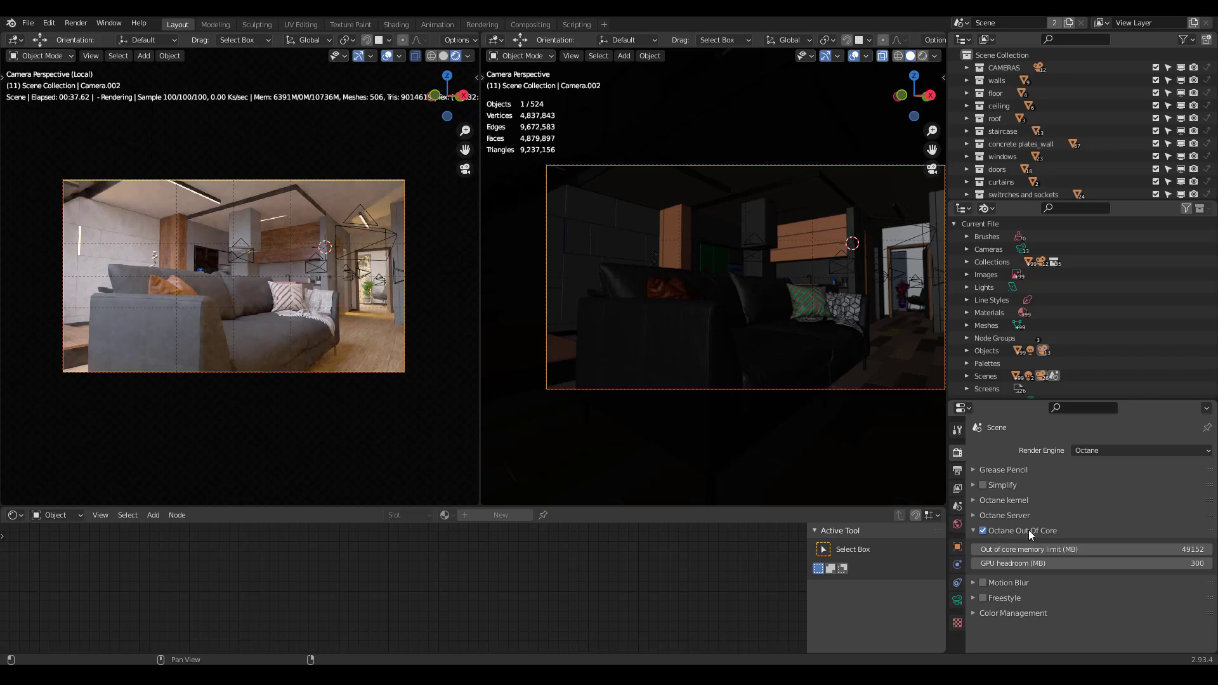
# Step: Fly the camera from the sofa to the dining table in the solid viewport, and move it slightly forward in the rendered viewport
pyautogui.hotkey('shift', '`')
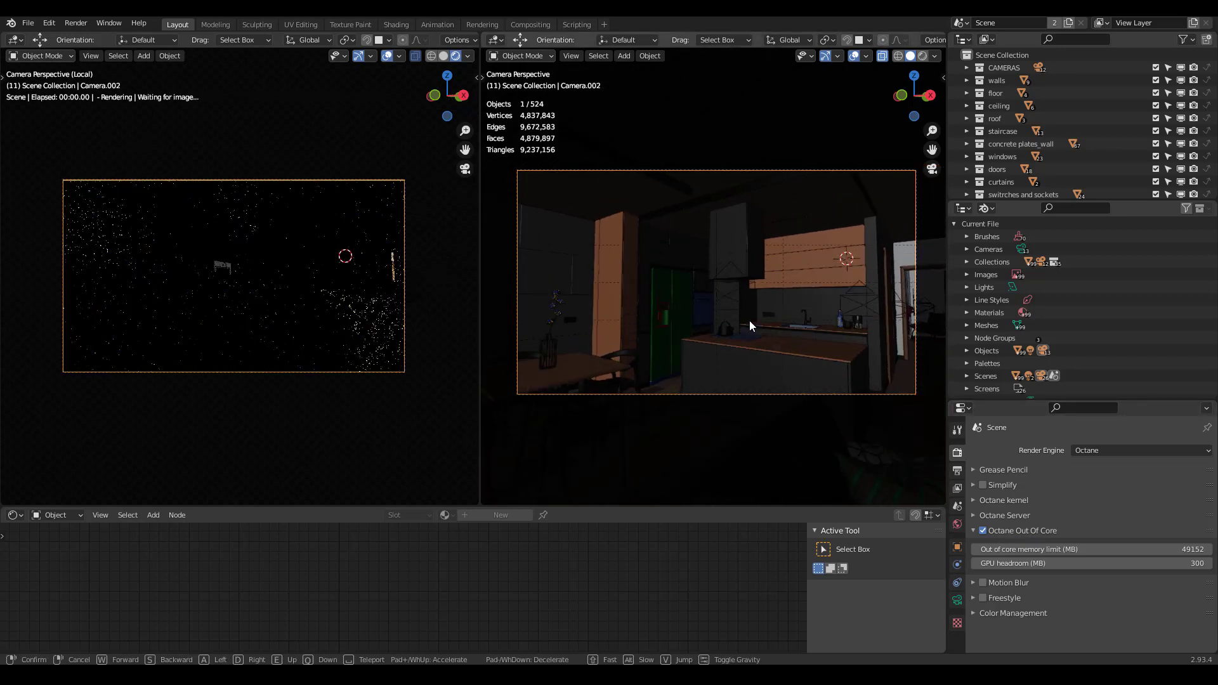
pyautogui.press('w')
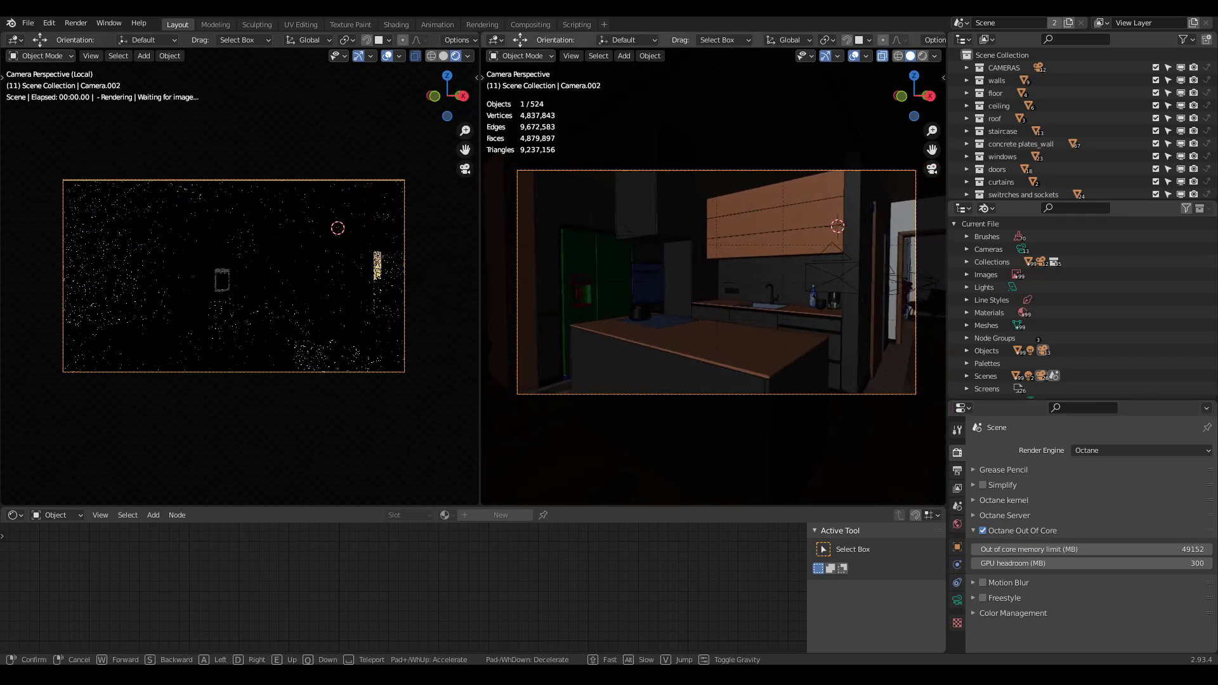
pyautogui.press('a')
pyautogui.click(274, 367)
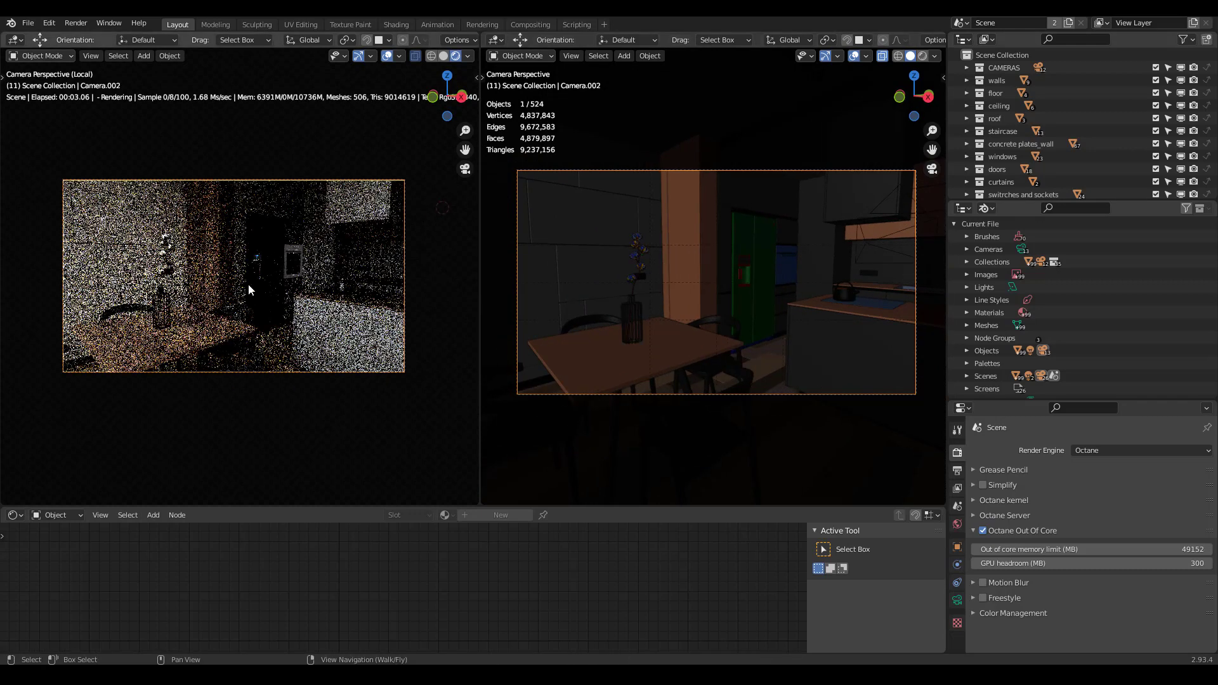
pyautogui.moveTo(247, 285); pyautogui.dragTo(239, 277, button='right')
pyautogui.press('w')
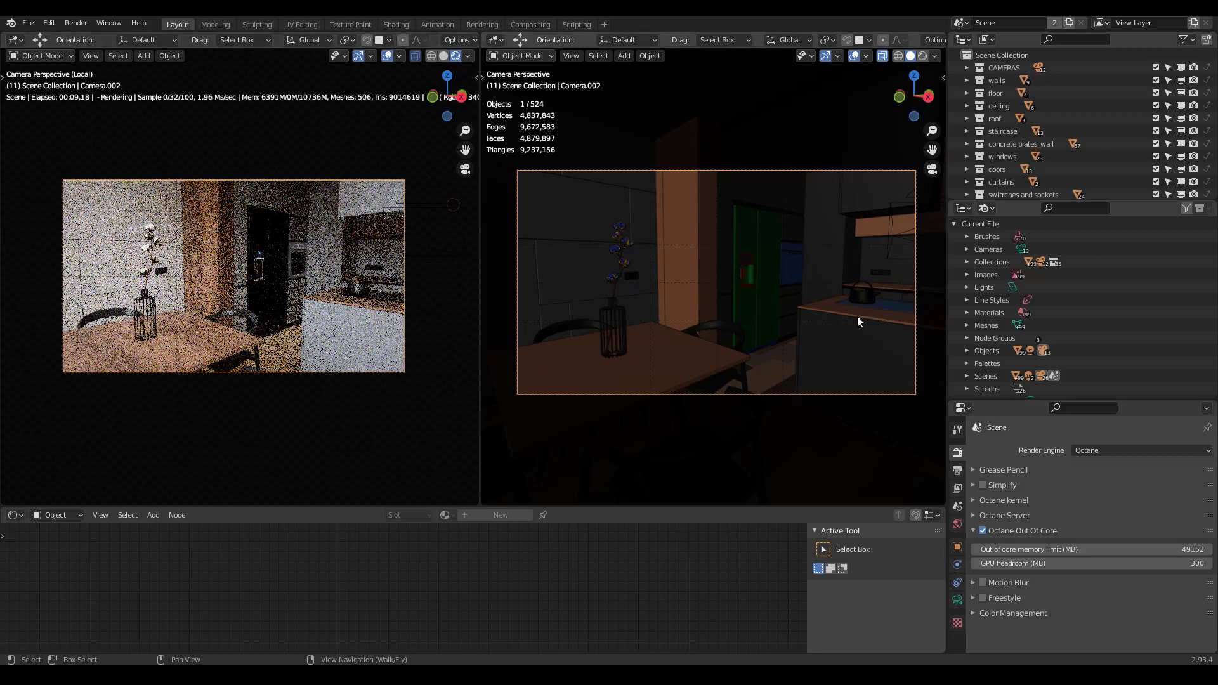
# Step: Fly the camera from the dining table past the kitchen island to the bathroom doorway in the solid viewport
pyautogui.hotkey('shift', '`')
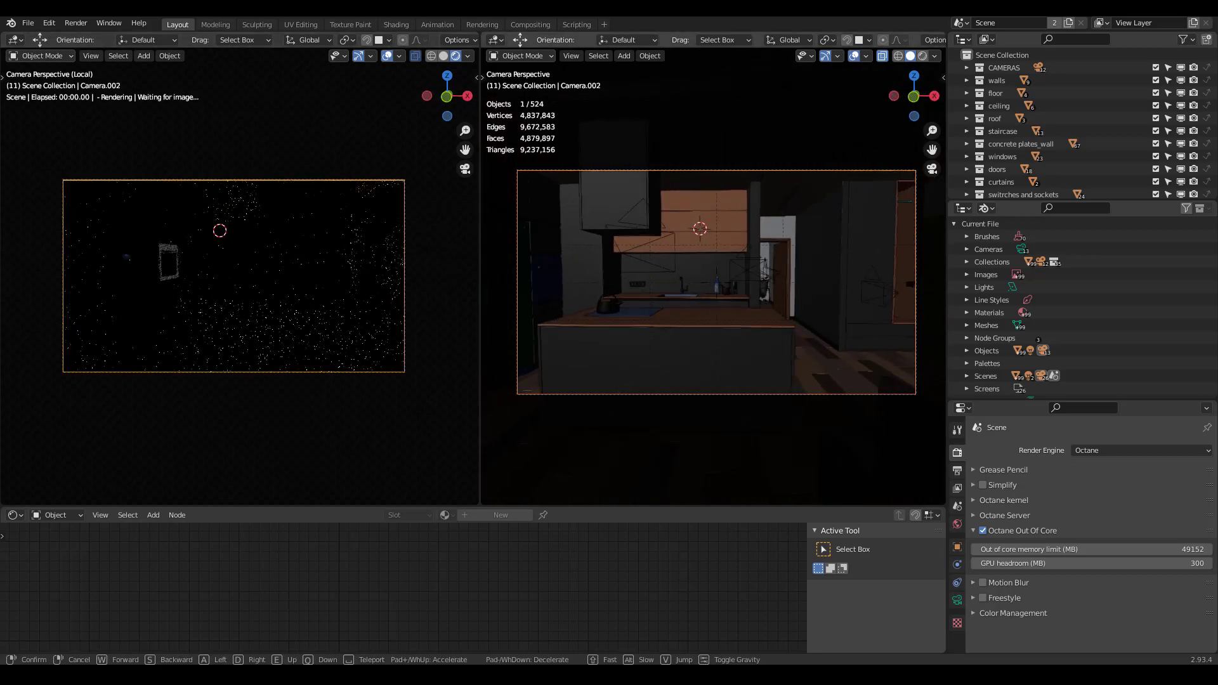
pyautogui.press('w')
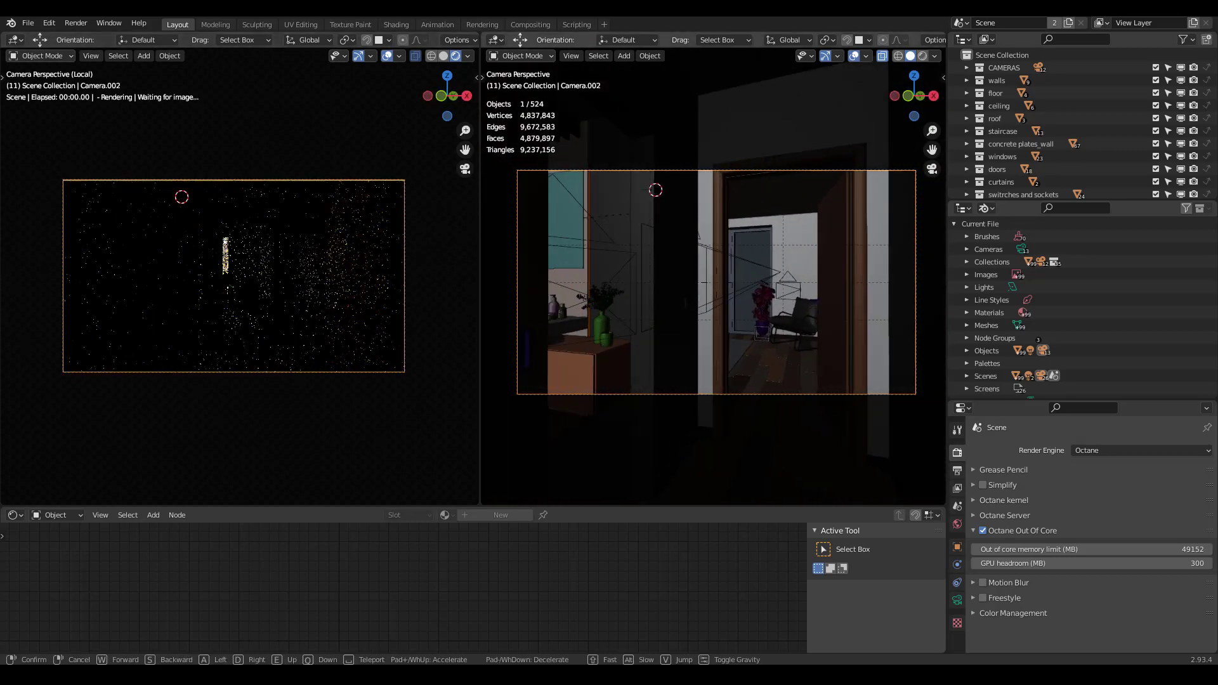
pyautogui.press('d')
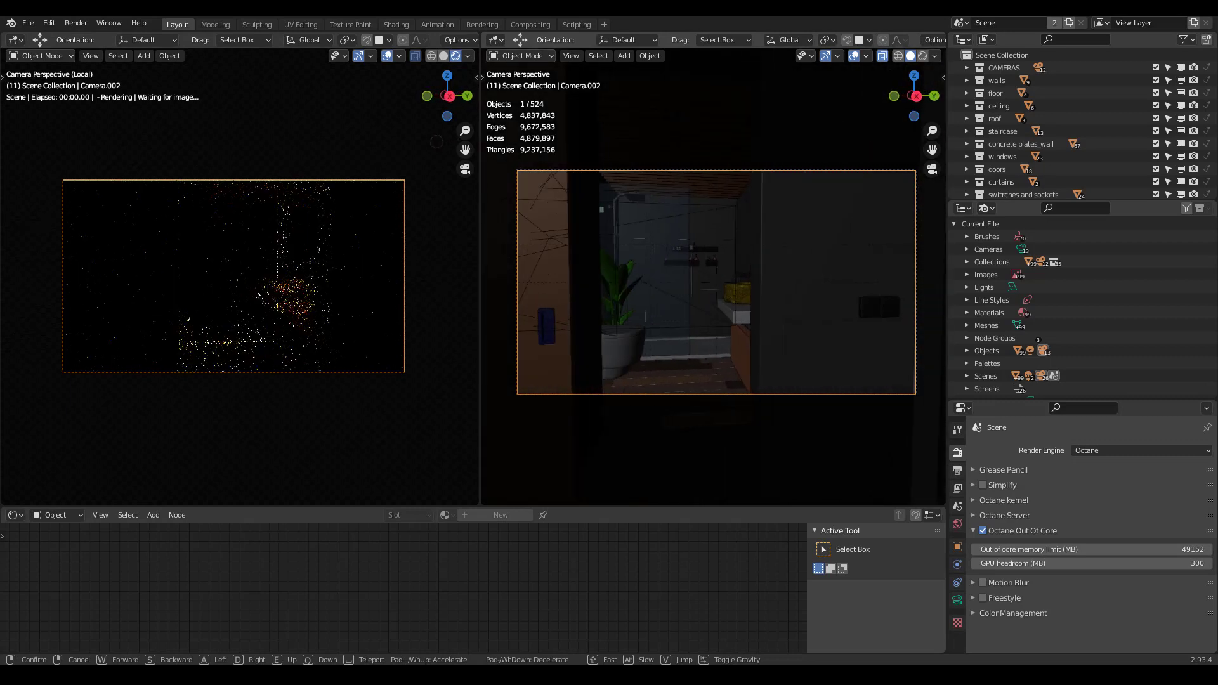
pyautogui.click(186, 258)
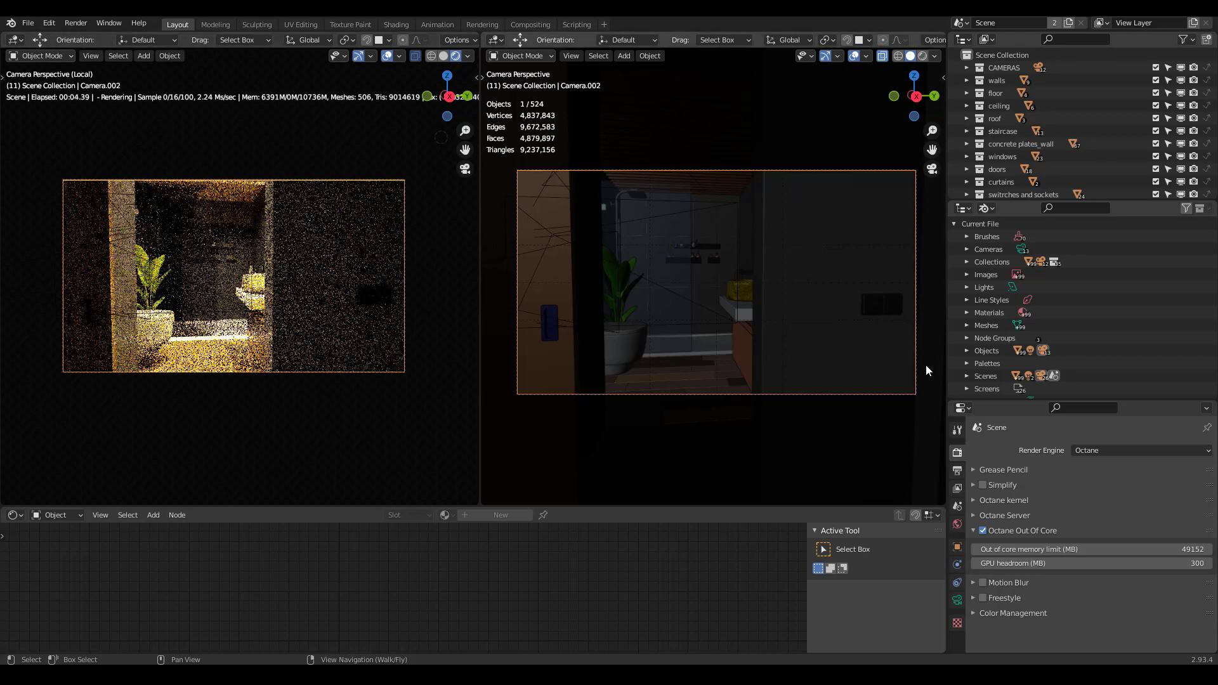
# Step: Show the output resolution settings and fly the camera from the bathroom doorway into the bedroom, facing the bed
pyautogui.click(958, 470)
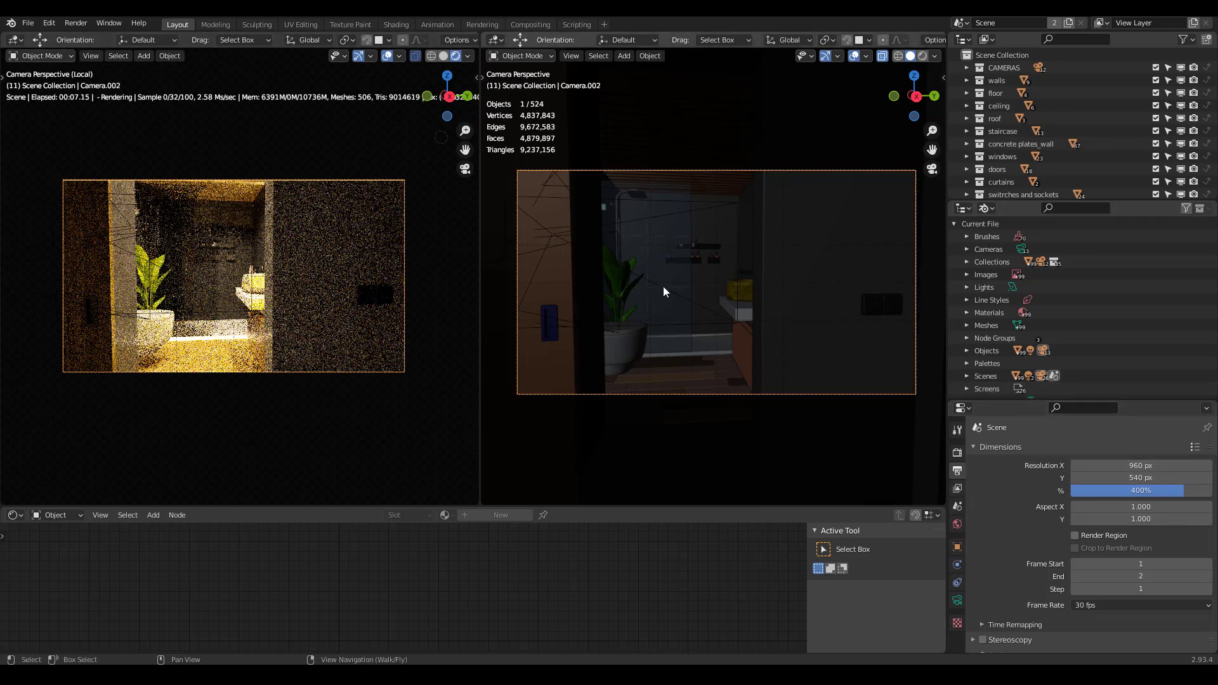
pyautogui.hotkey('shift', '`')
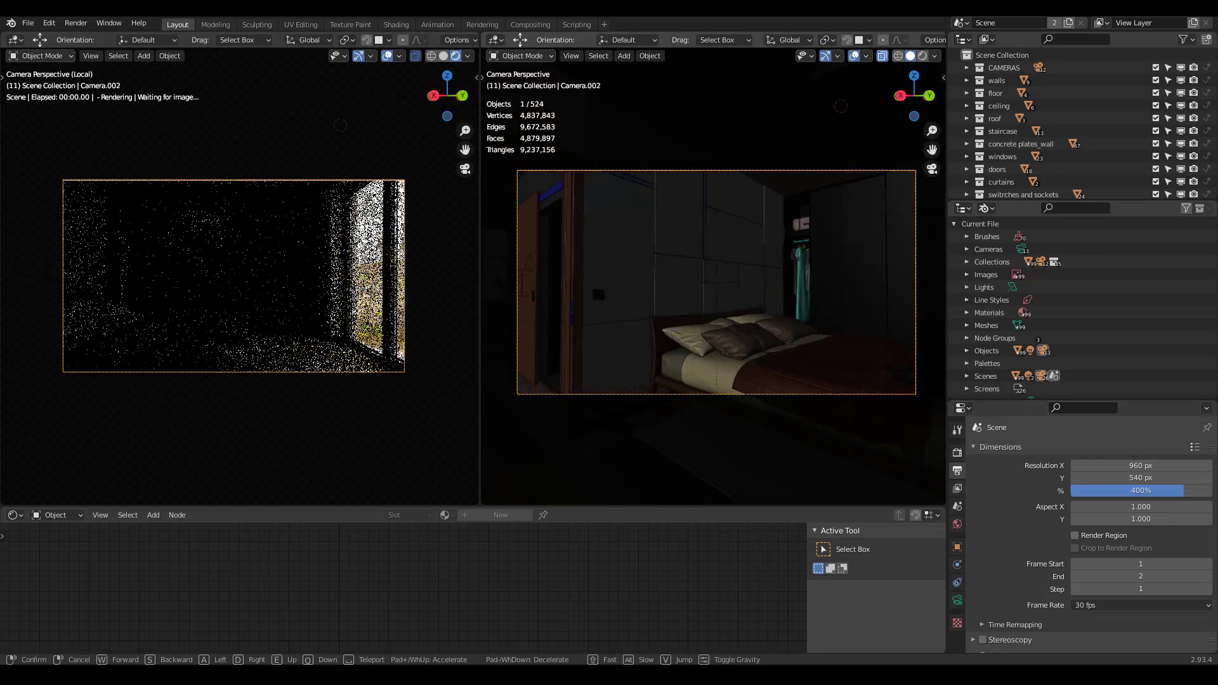
pyautogui.press('s')
pyautogui.press('w')
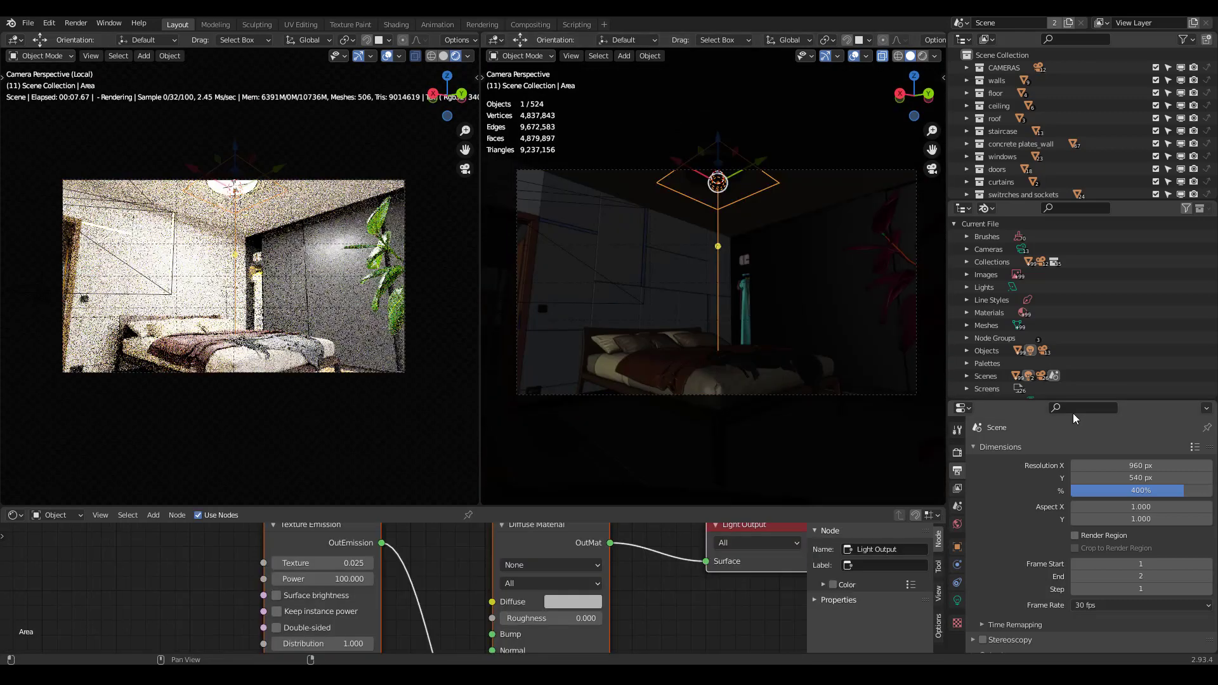
# Step: Find the Octane subsample mode among the scene properties and set it to 4x4 subsampling
pyautogui.click(1077, 413)
pyautogui.write('sub')
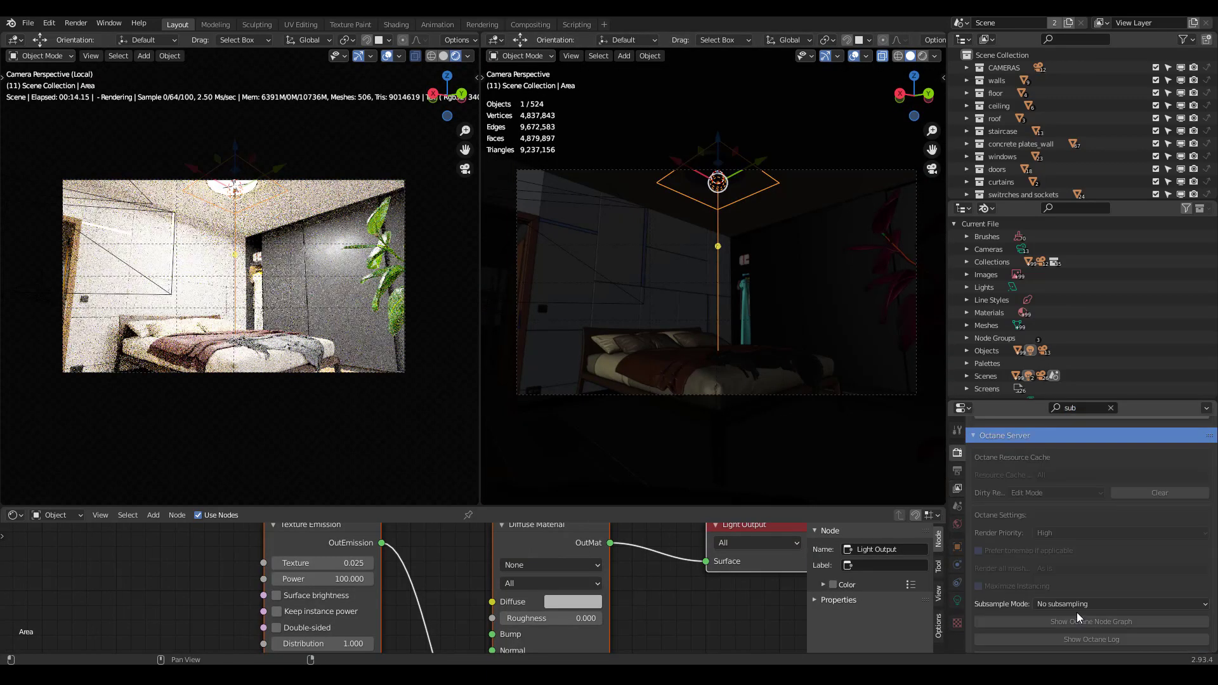
pyautogui.click(1082, 604)
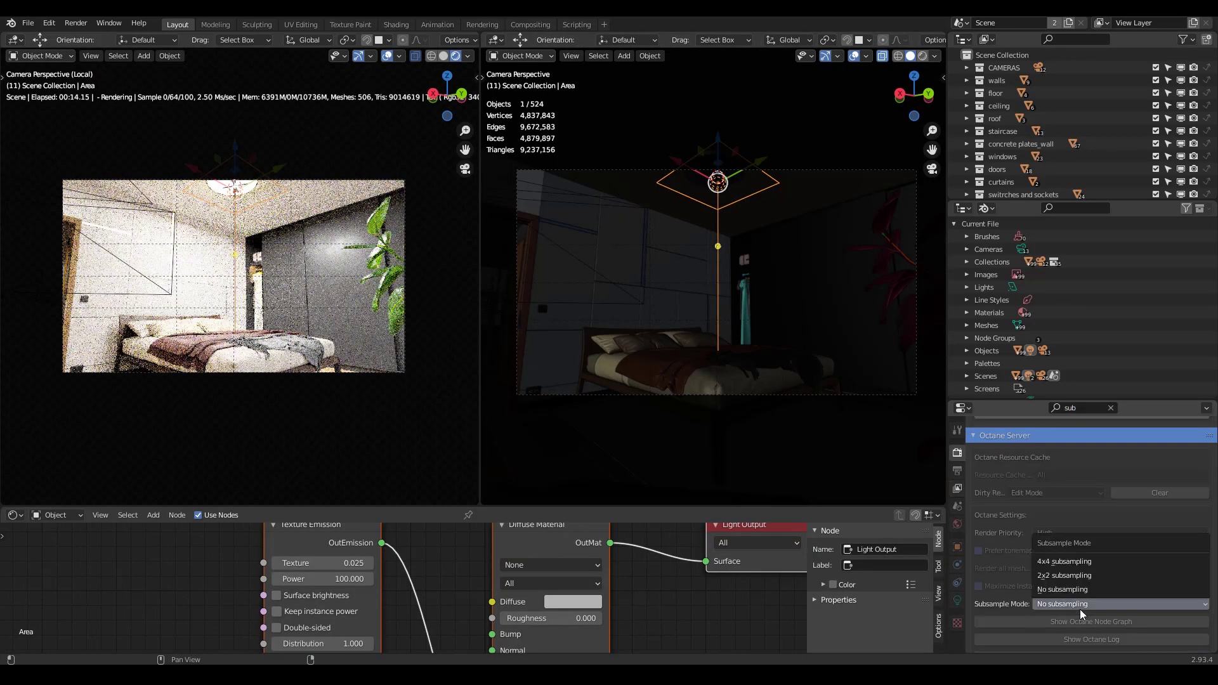
pyautogui.click(1078, 562)
# Step: Set the AI up-sampler's upsampling mode to 2x2 upsampling in the Octane camera imager settings
pyautogui.press('n')
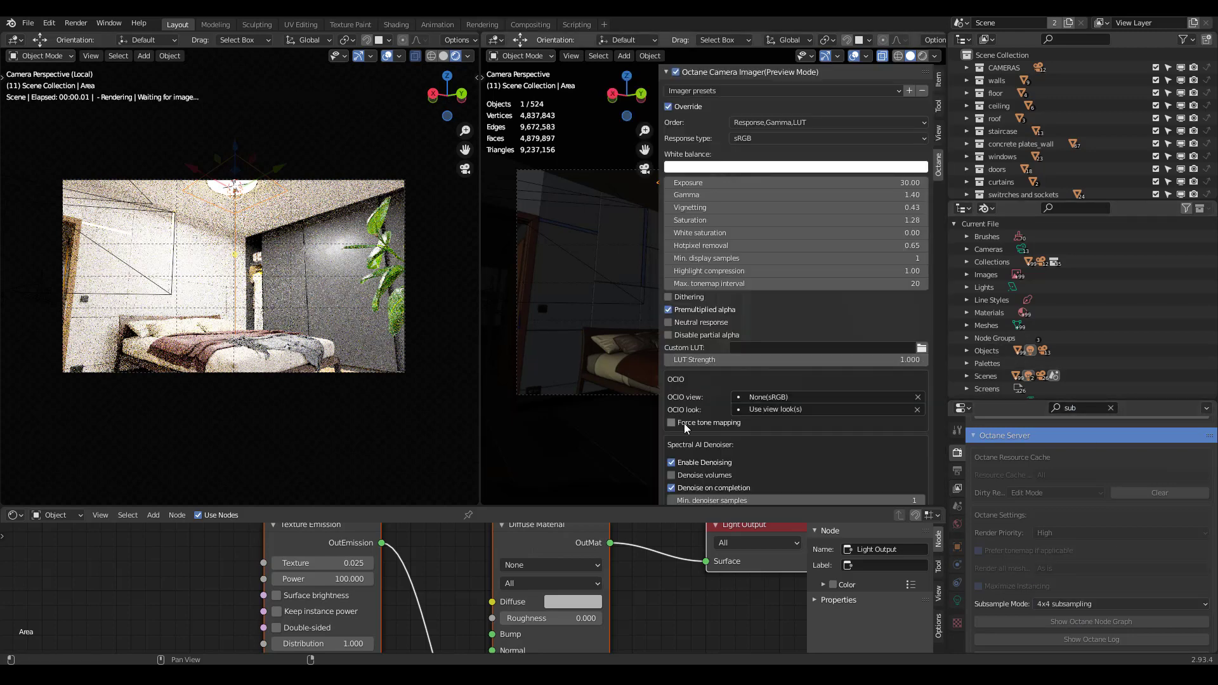
pyautogui.scroll(-4, 674, 422)
pyautogui.click(780, 389)
pyautogui.click(779, 418)
pyautogui.press('n')
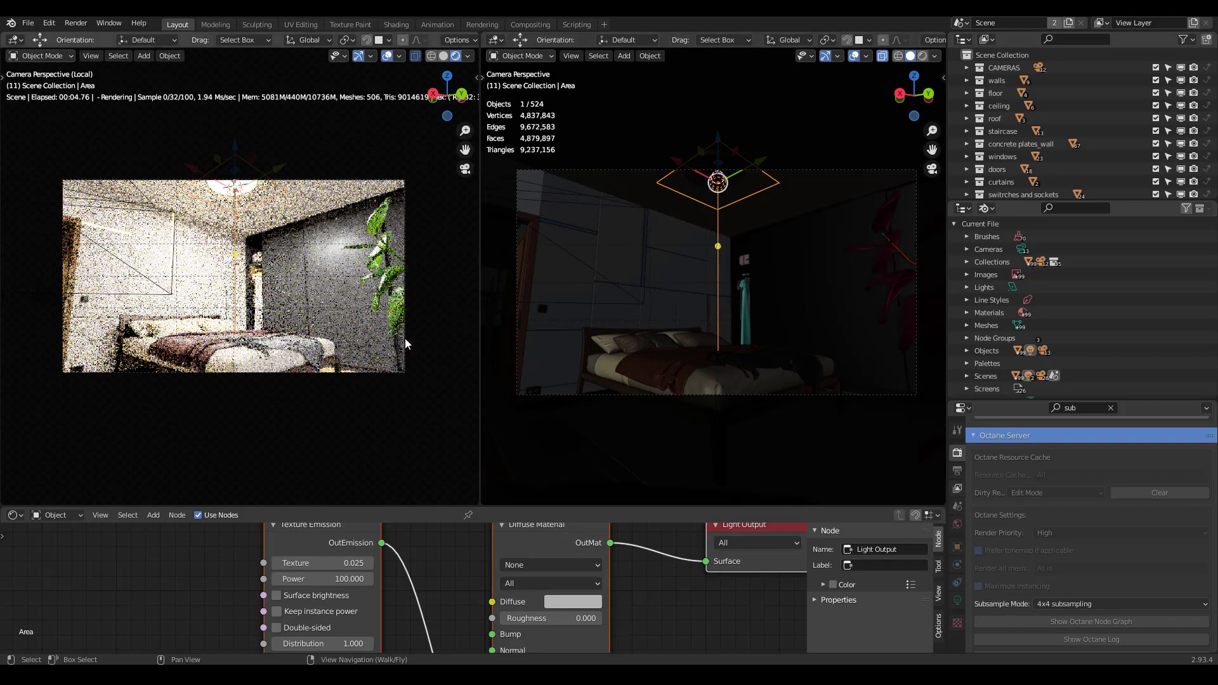
# Step: Fly the camera from the bedroom through the living area and up to the desk behind the railing
pyautogui.hotkey('shift', '`')
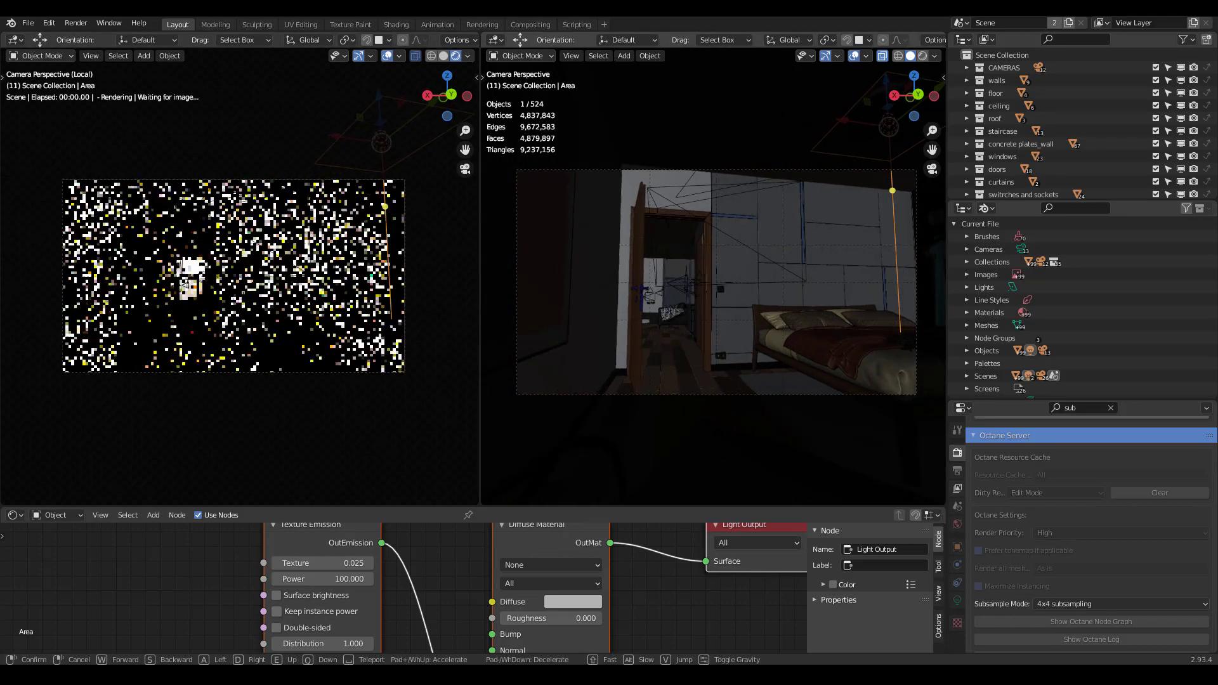
pyautogui.press('w')
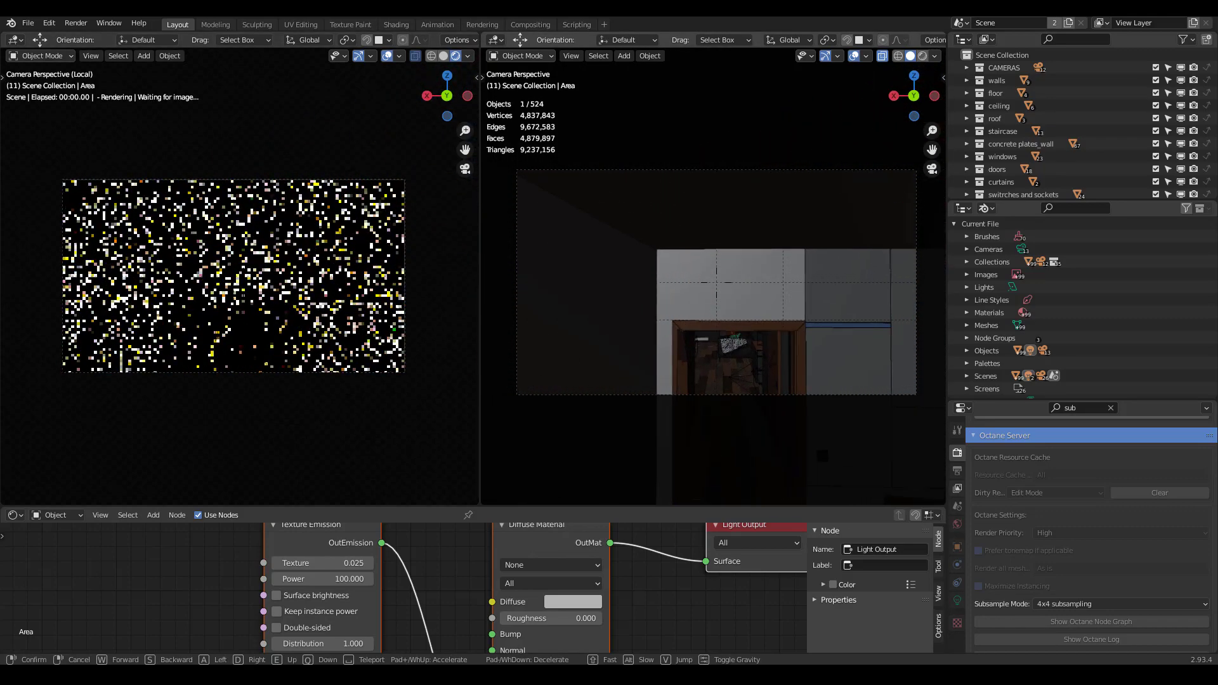
pyautogui.press('w')
pyautogui.press('e')
pyautogui.press('q')
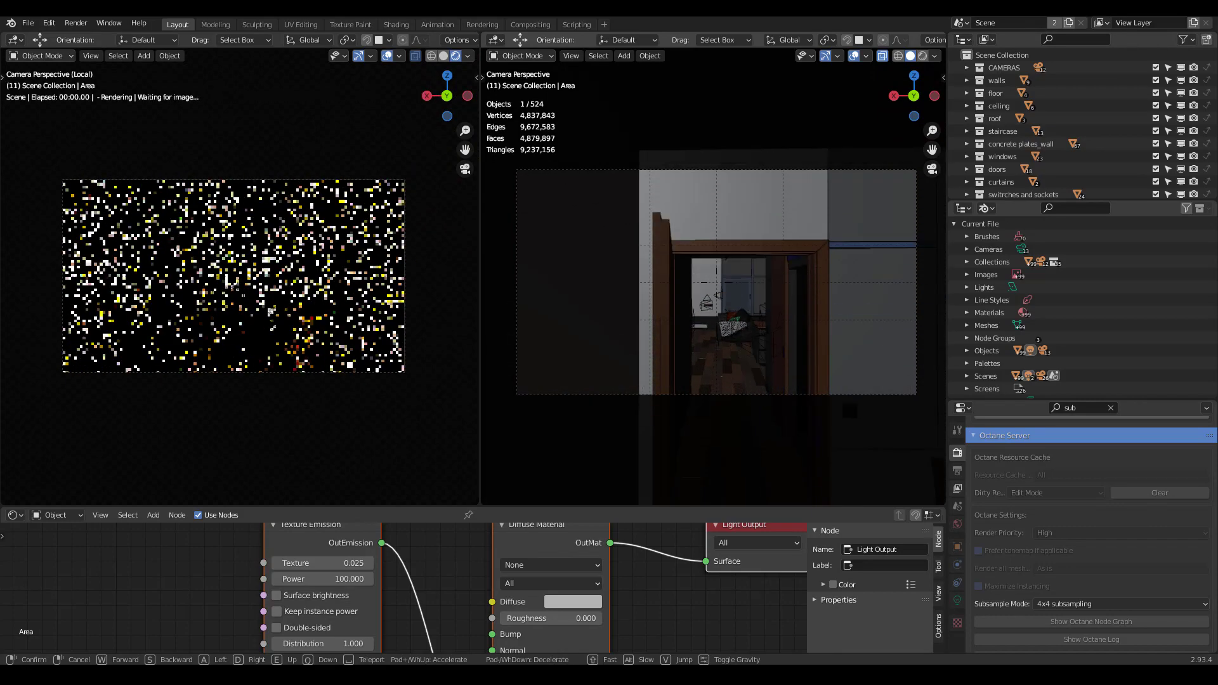
pyautogui.press('w')
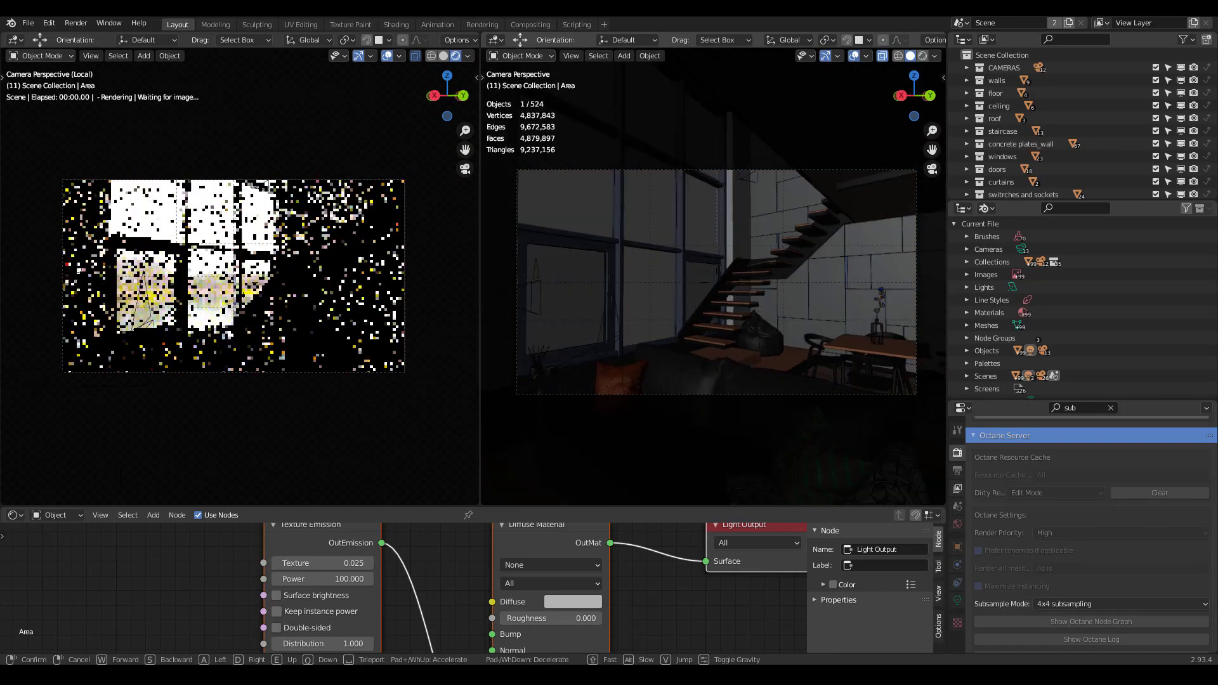
pyautogui.press('w')
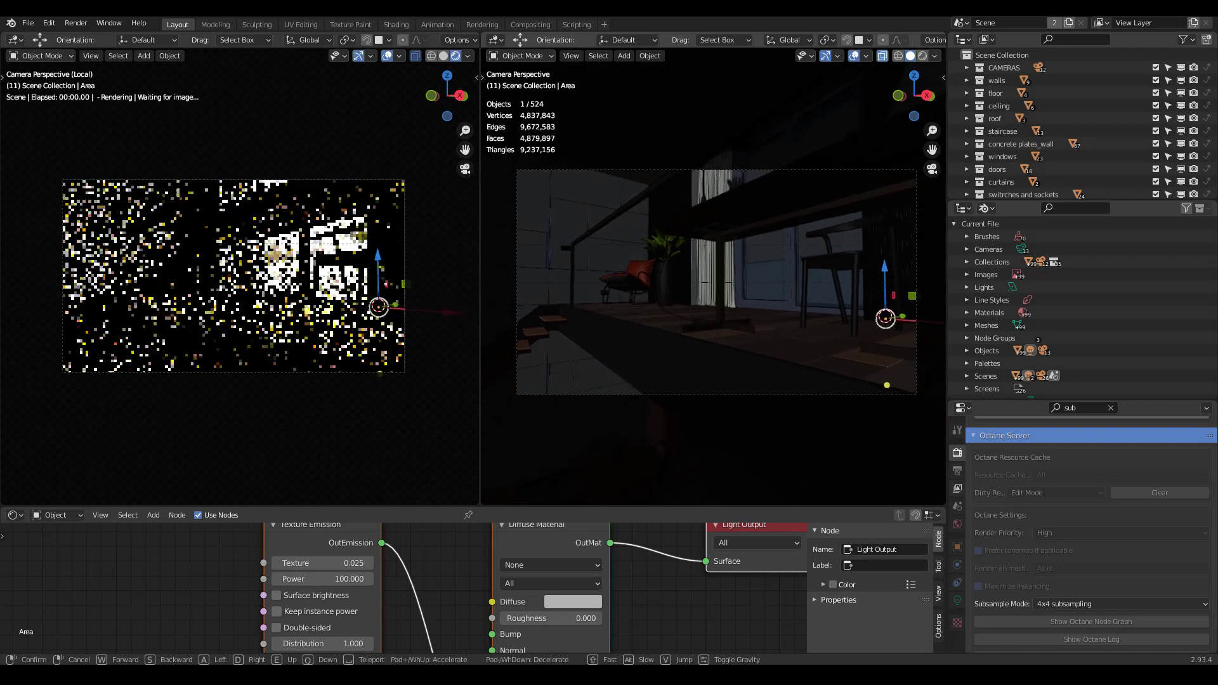
pyautogui.press('e')
pyautogui.click(713, 279)
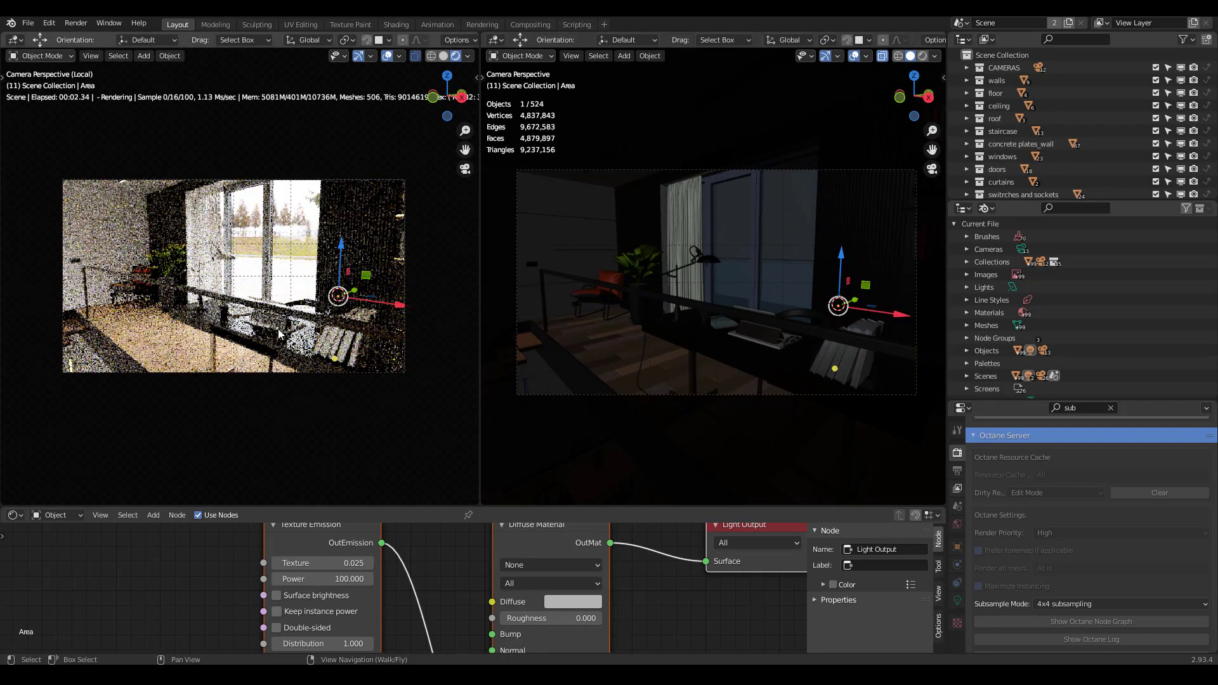
# Step: Set the AI up-sampler's upsampling mode to No upsampling in the Octane camera imager settings
pyautogui.press('n')
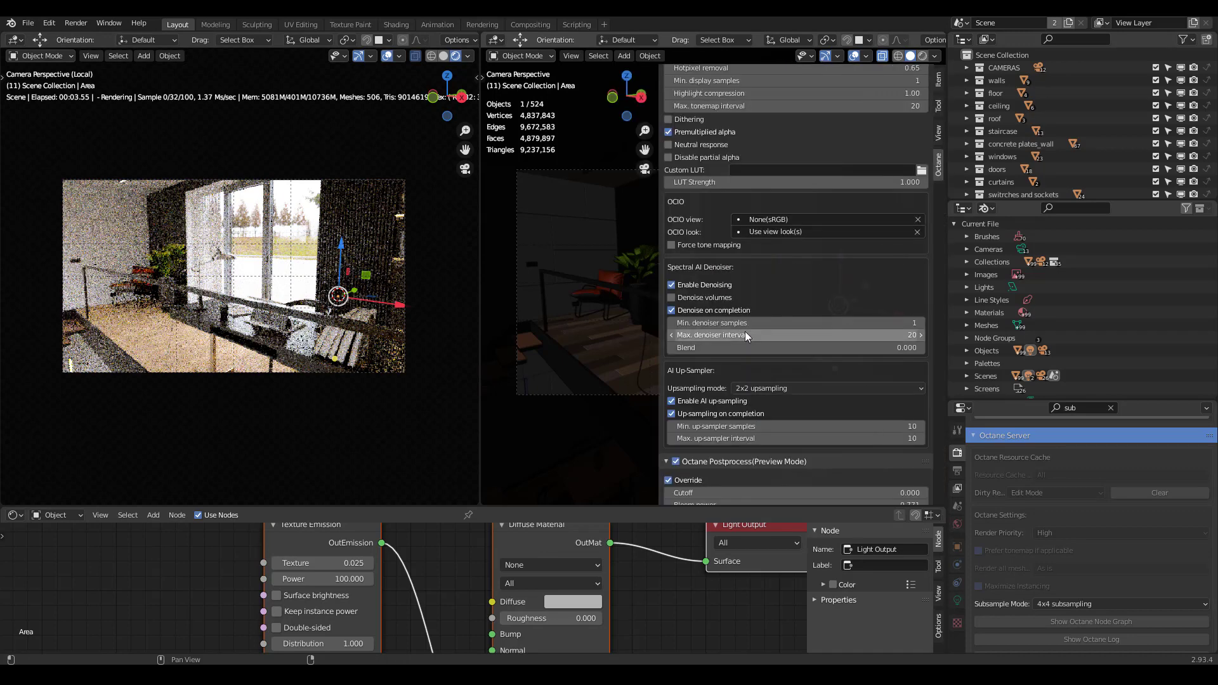
pyautogui.scroll(-4, 720, 380)
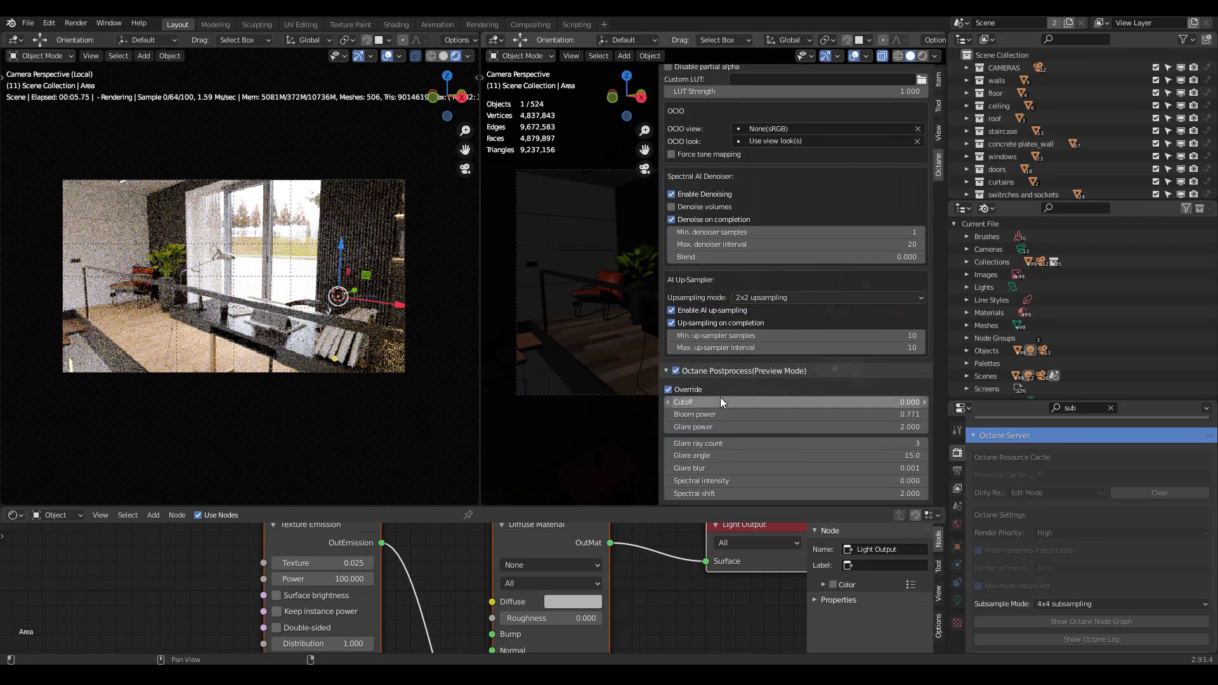
pyautogui.click(771, 297)
pyautogui.click(771, 311)
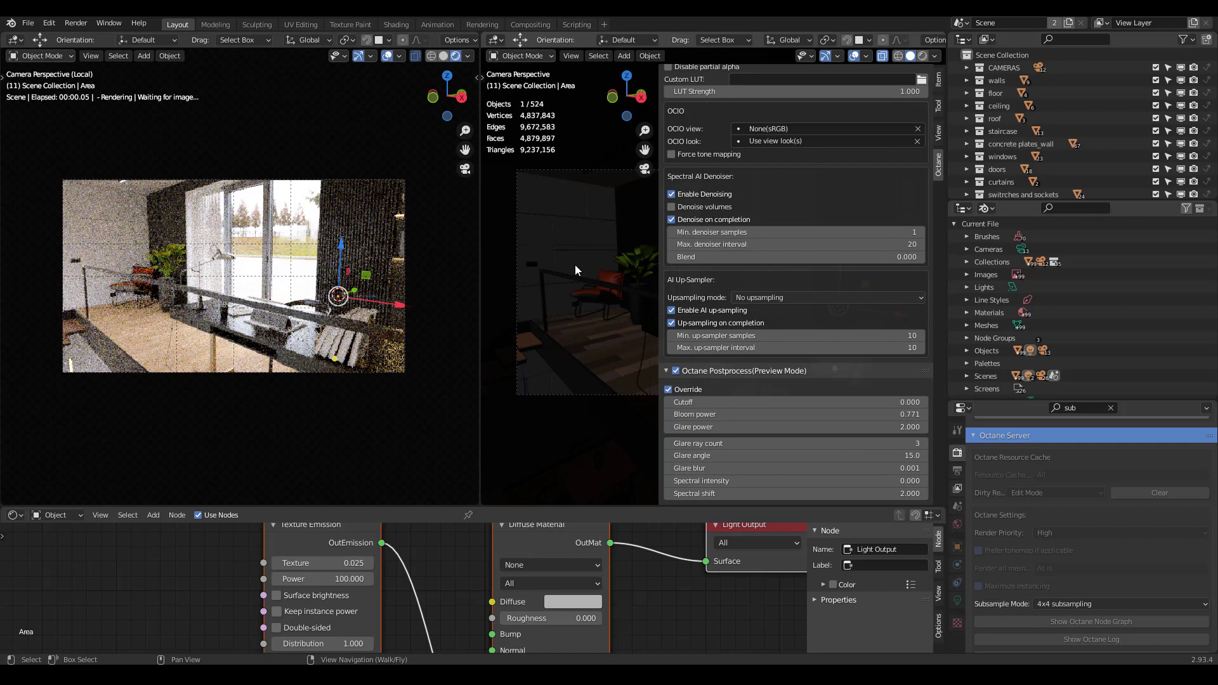
pyautogui.press('n')
# Step: Clear the property search and set the Octane kernel's Max. preview samples to 20
pyautogui.click(1110, 407)
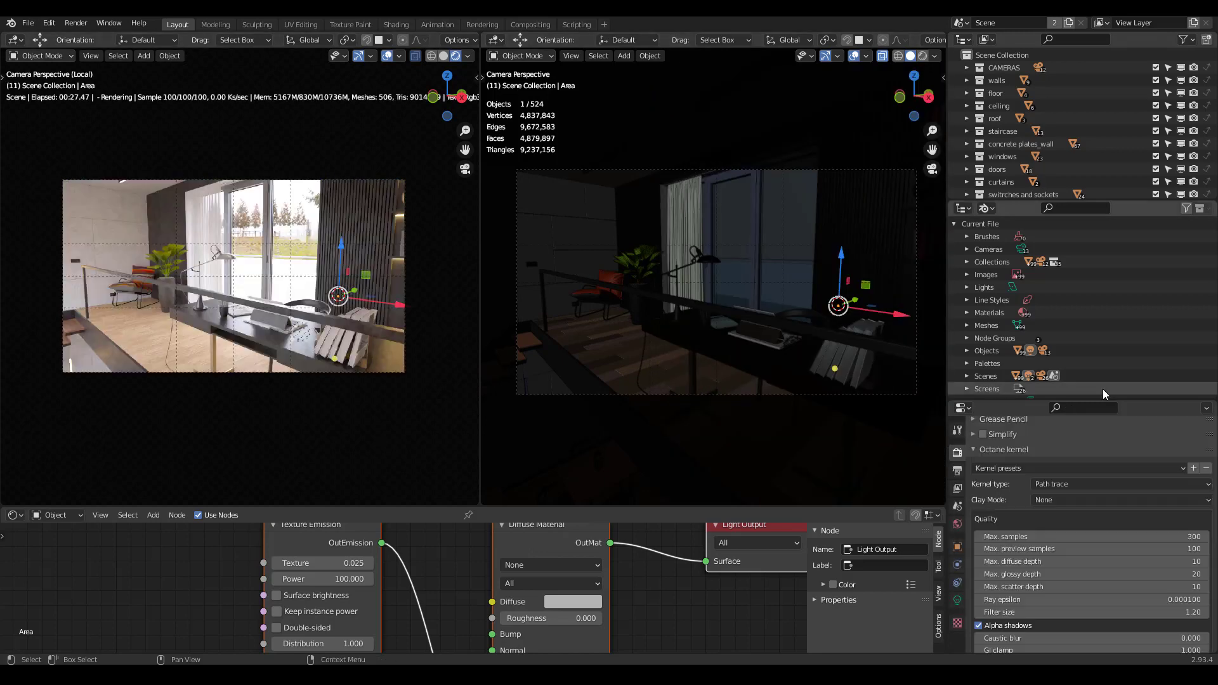
pyautogui.click(1146, 549)
pyautogui.write('1')
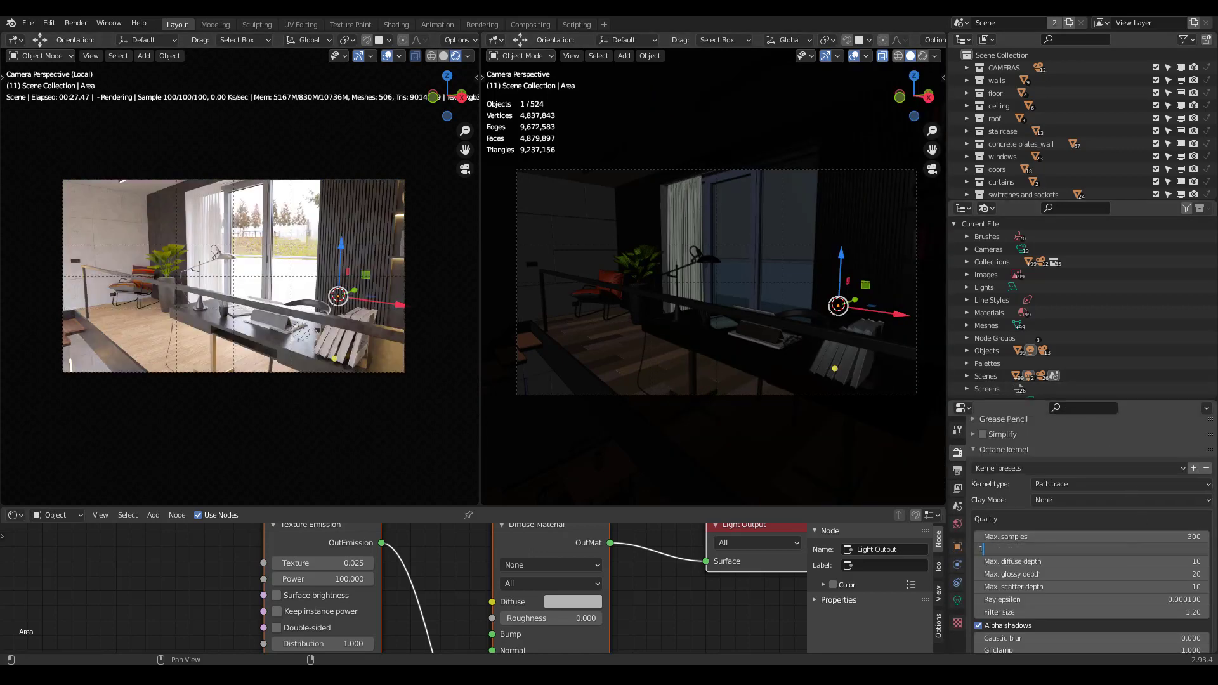
pyautogui.write('0')
pyautogui.press('Return')
# Step: In the Octane camera imager, lower Exposure to 17.10 and Gamma to 0.59, and tint the white balance pale purple
pyautogui.press('n')
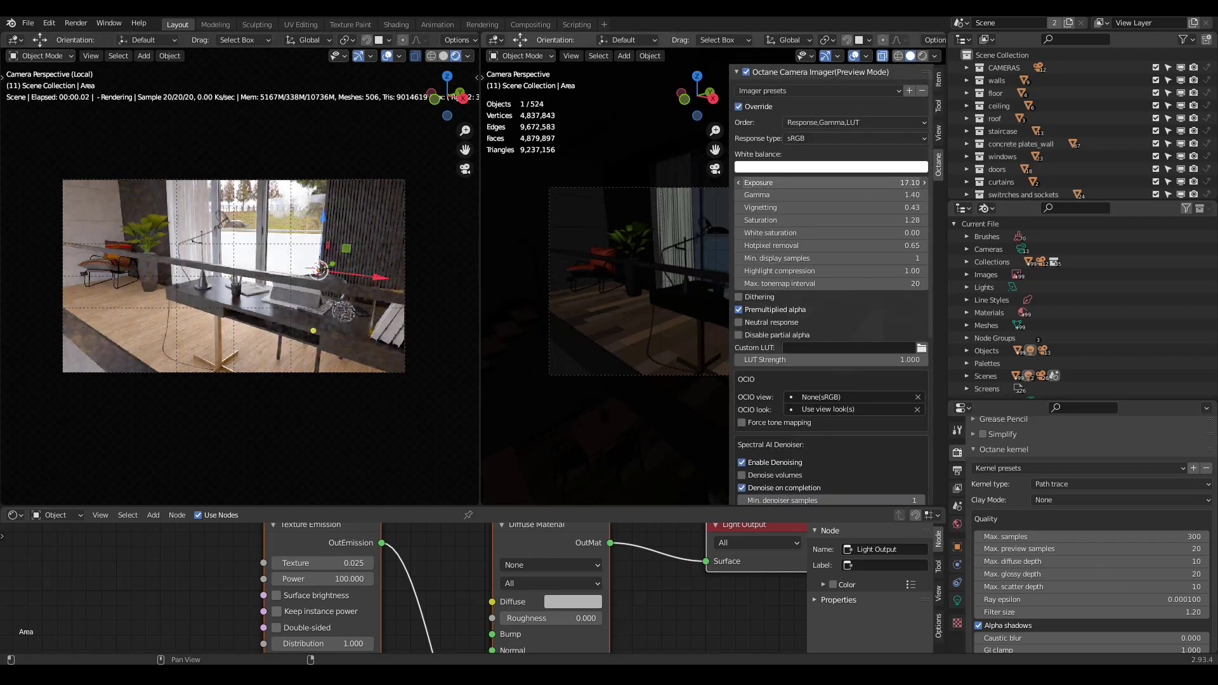
pyautogui.moveTo(874, 185); pyautogui.dragTo(819, 195)
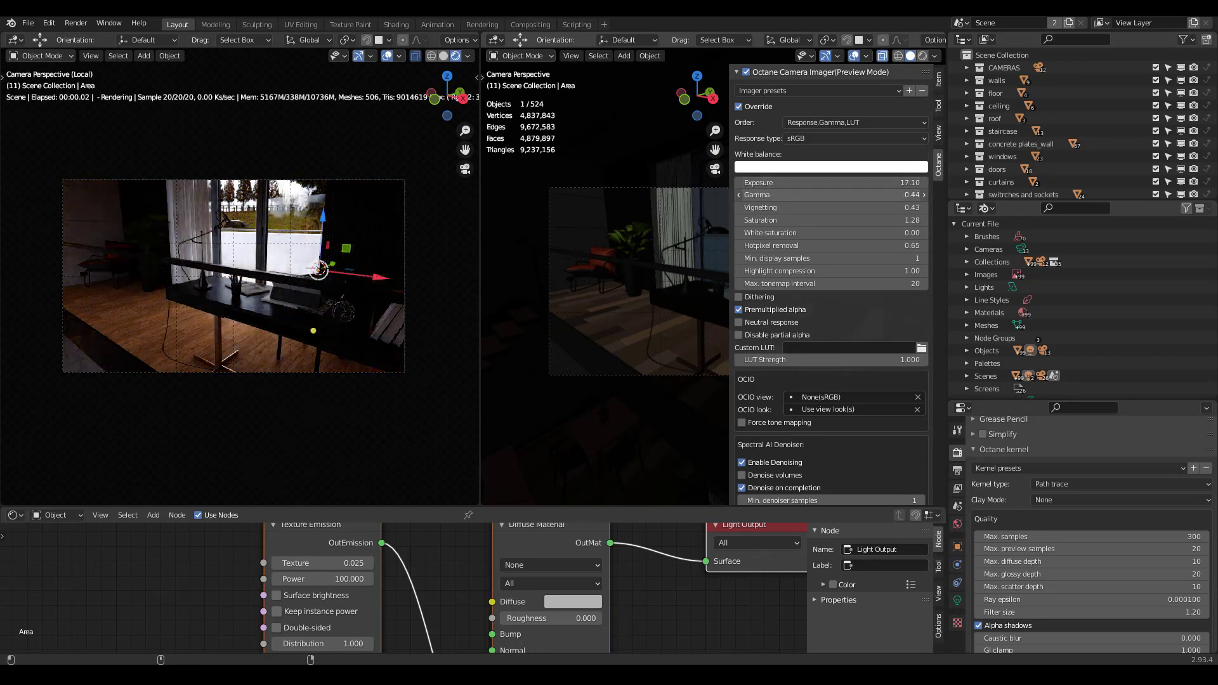
pyautogui.click(815, 167)
pyautogui.moveTo(788, 227); pyautogui.dragTo(794, 226)
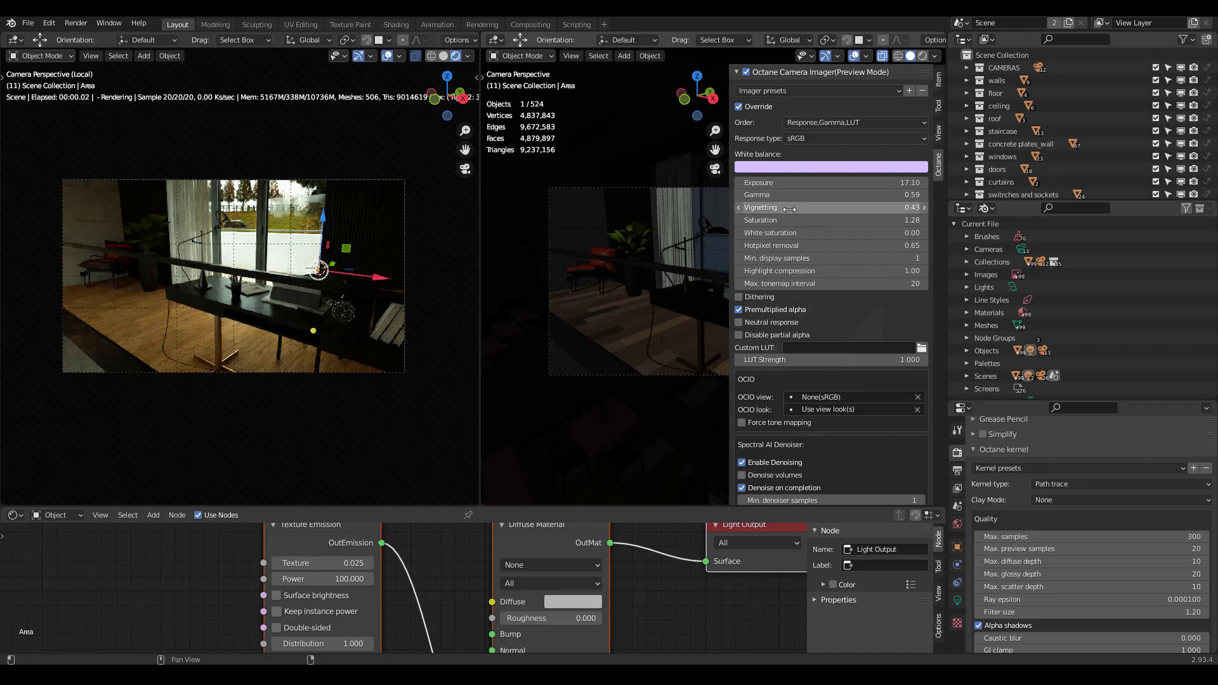
# Step: Set the imager's Vignetting to 1.00 and reset its gamma and white balance to their defaults
pyautogui.moveTo(789, 209); pyautogui.dragTo(851, 208)
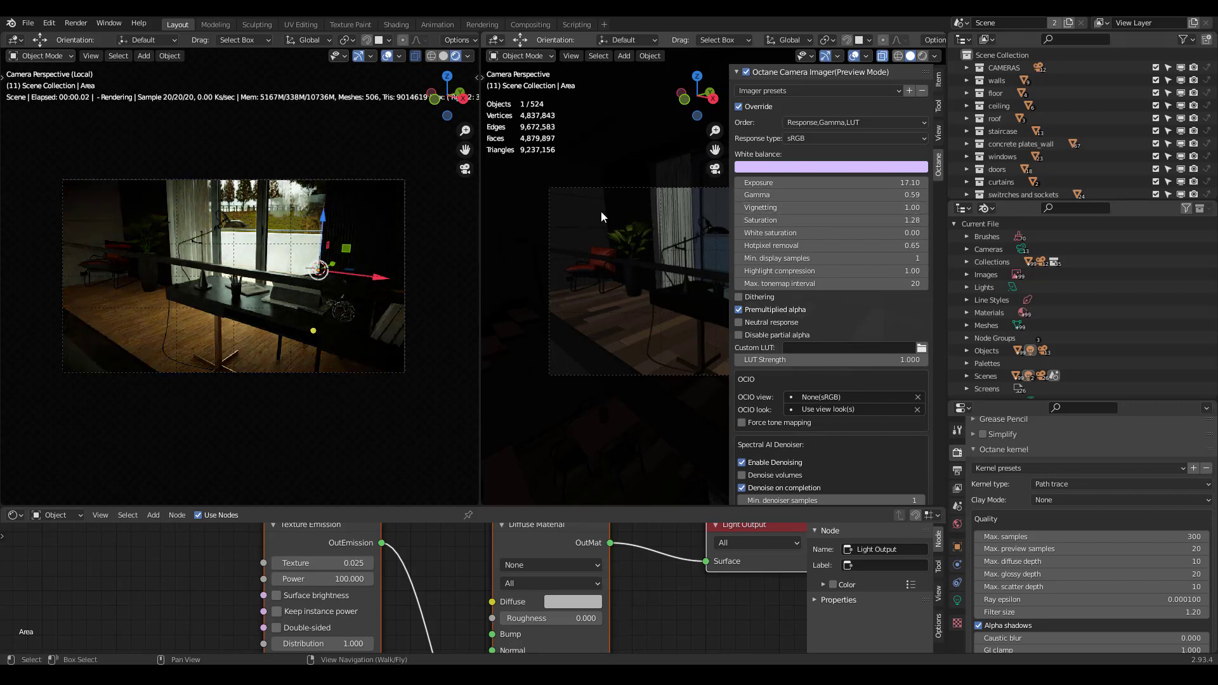
pyautogui.press('BackSpace')
pyautogui.press('BackSpace')
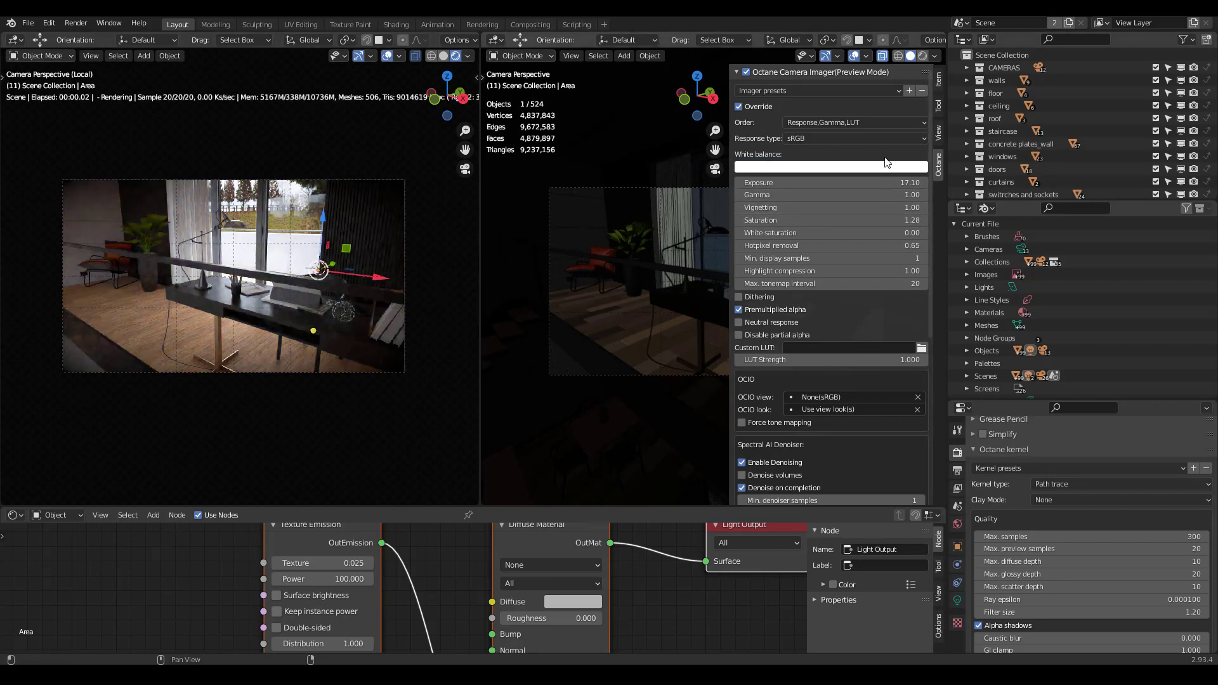
# Step: Try the Agfacolor_Vista_800CD, F125CD, Agfacolor_Futura_II_400CD and Ektachrome_64TCD response types in the camera imager, and pick a different one
pyautogui.click(883, 135)
pyautogui.click(628, 362)
pyautogui.click(803, 141)
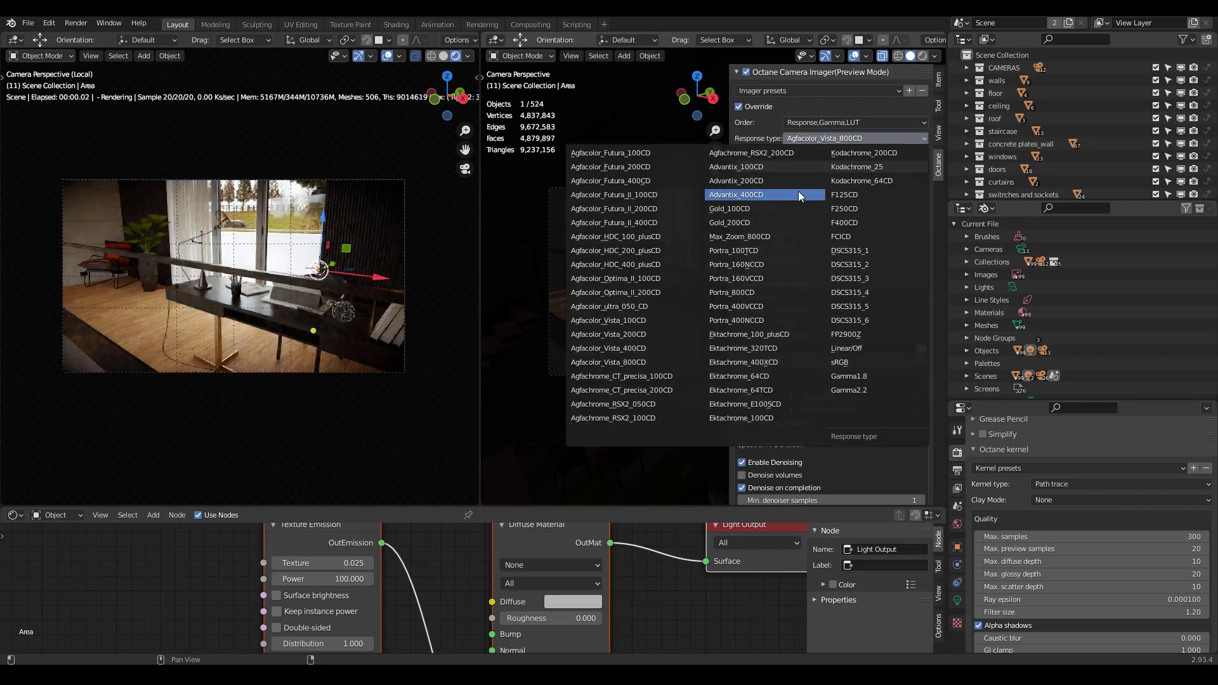
pyautogui.click(845, 195)
pyautogui.click(832, 135)
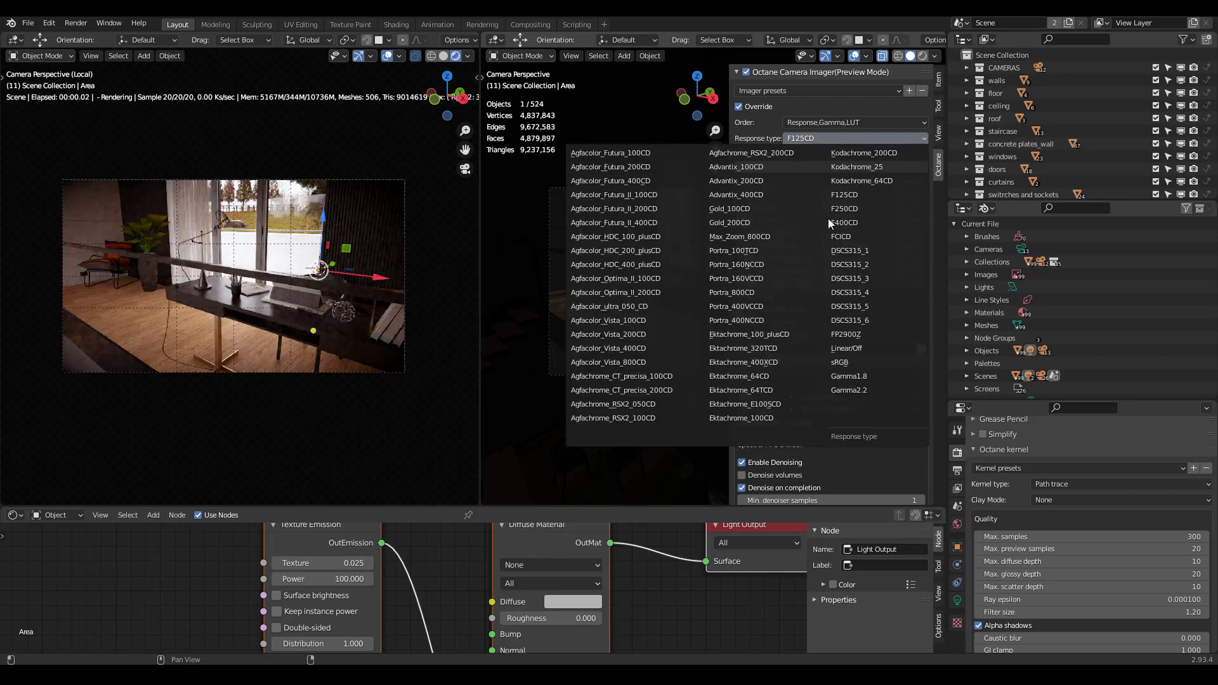
pyautogui.click(615, 223)
pyautogui.click(819, 138)
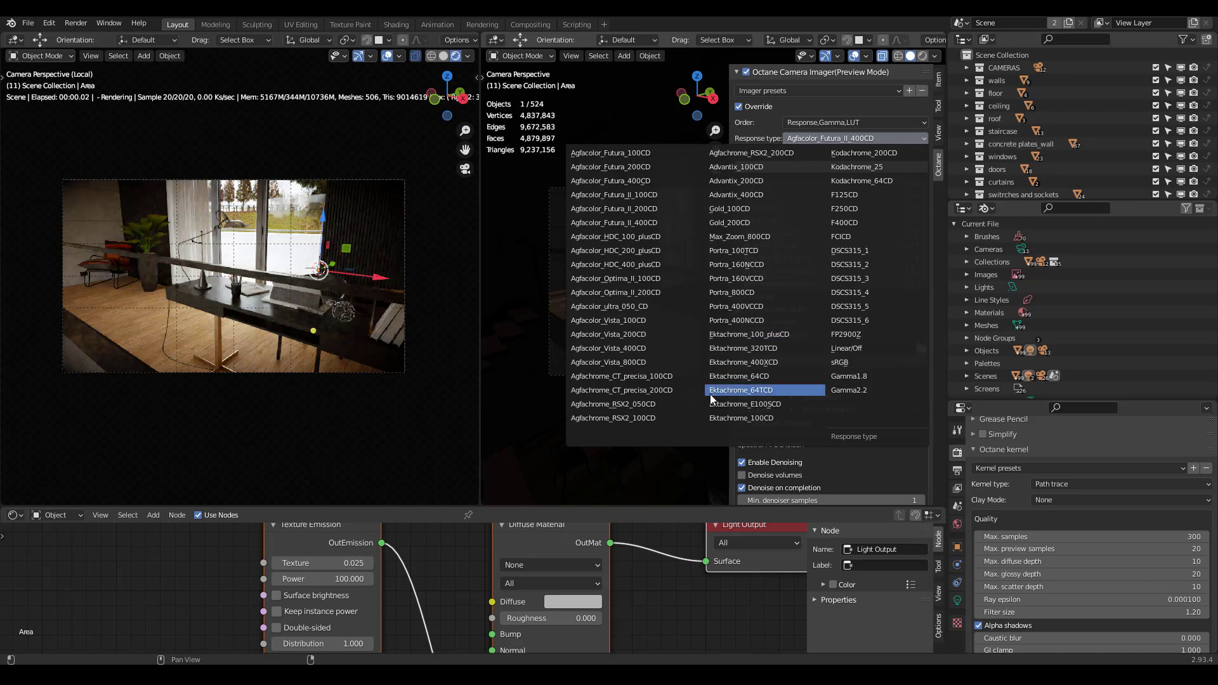
pyautogui.click(729, 390)
pyautogui.click(819, 138)
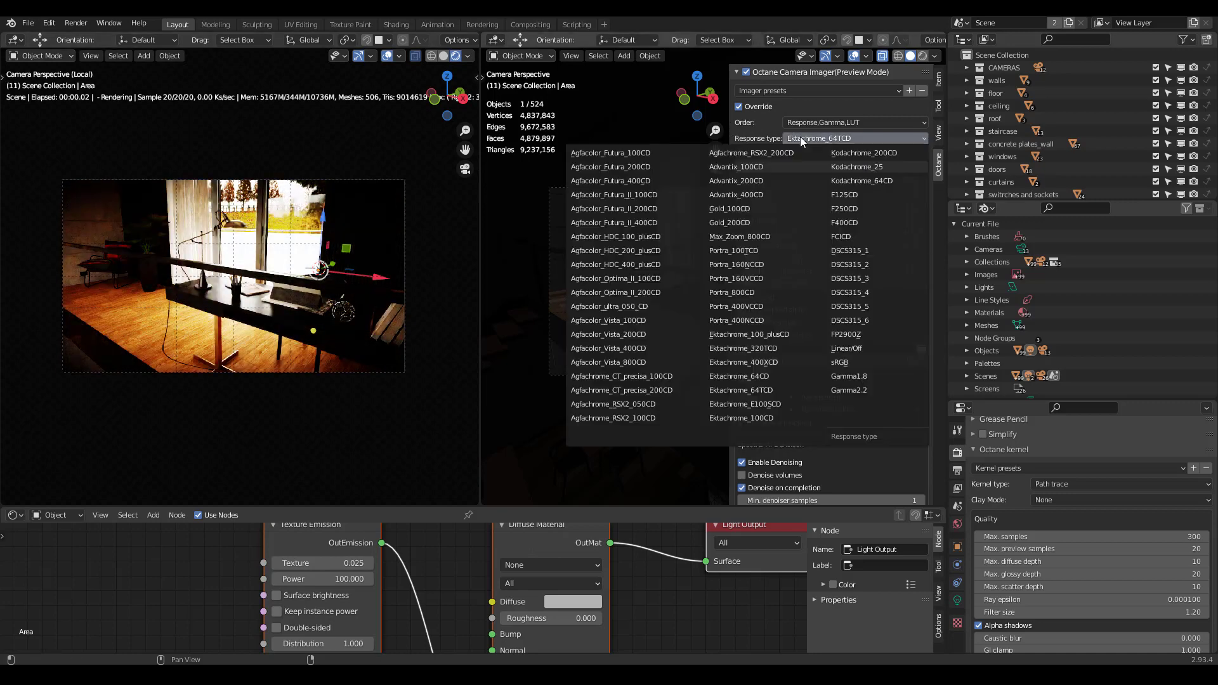
pyautogui.click(824, 405)
pyautogui.press('n')
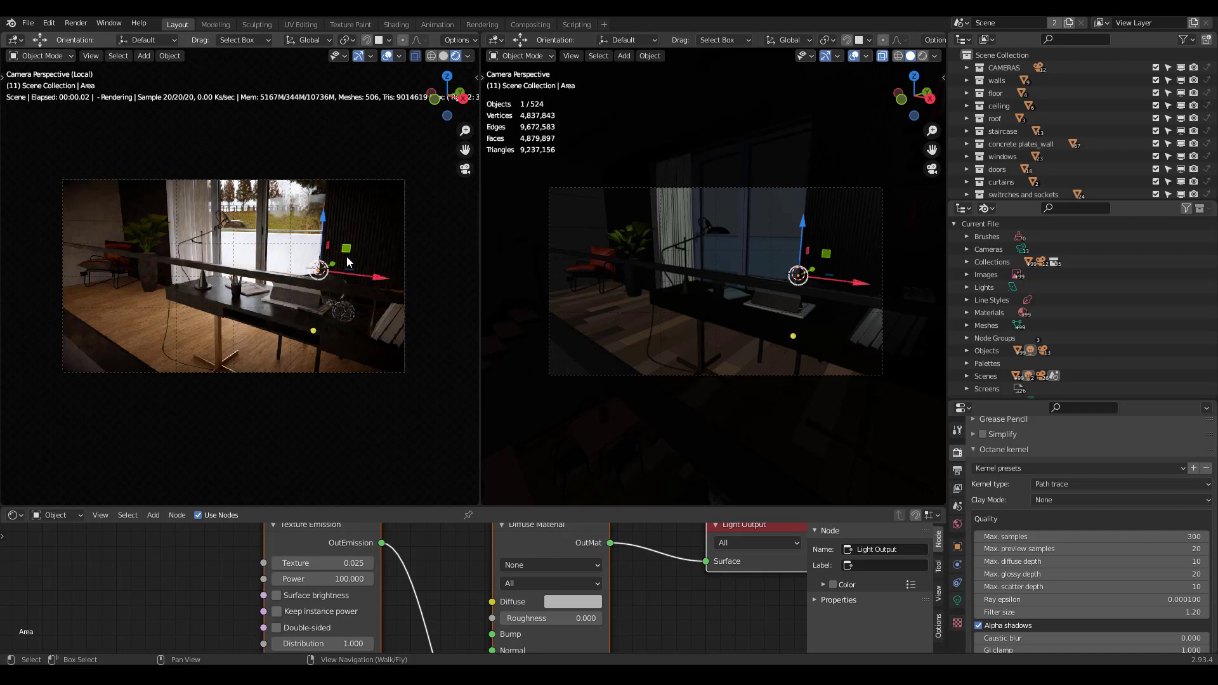
# Step: Review the output resolution settings and view the finished render of the desk in a maximized render window
pyautogui.click(958, 470)
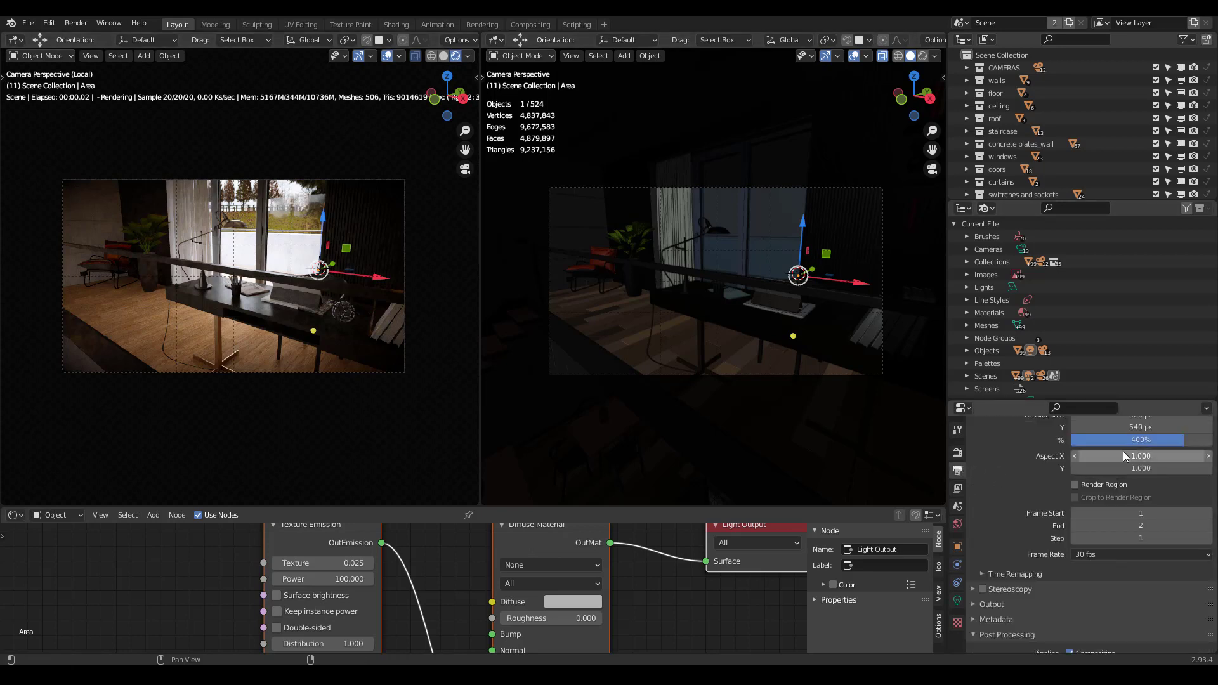
pyautogui.scroll(3, 1123, 451)
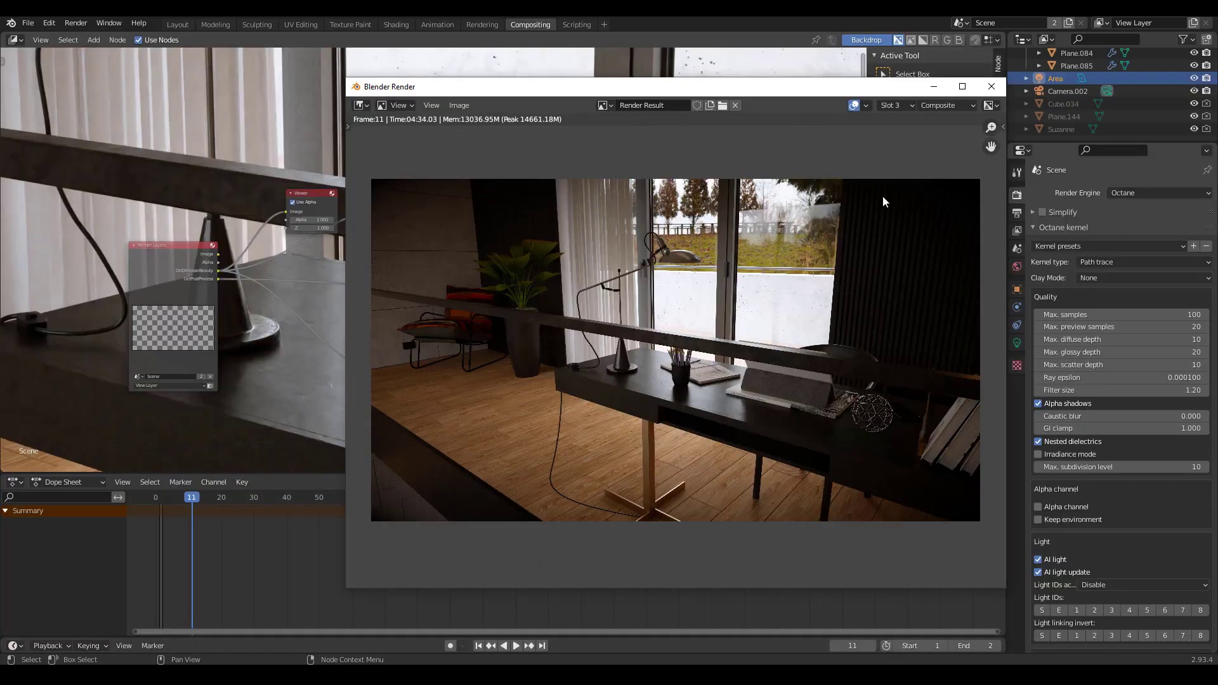
pyautogui.click(962, 87)
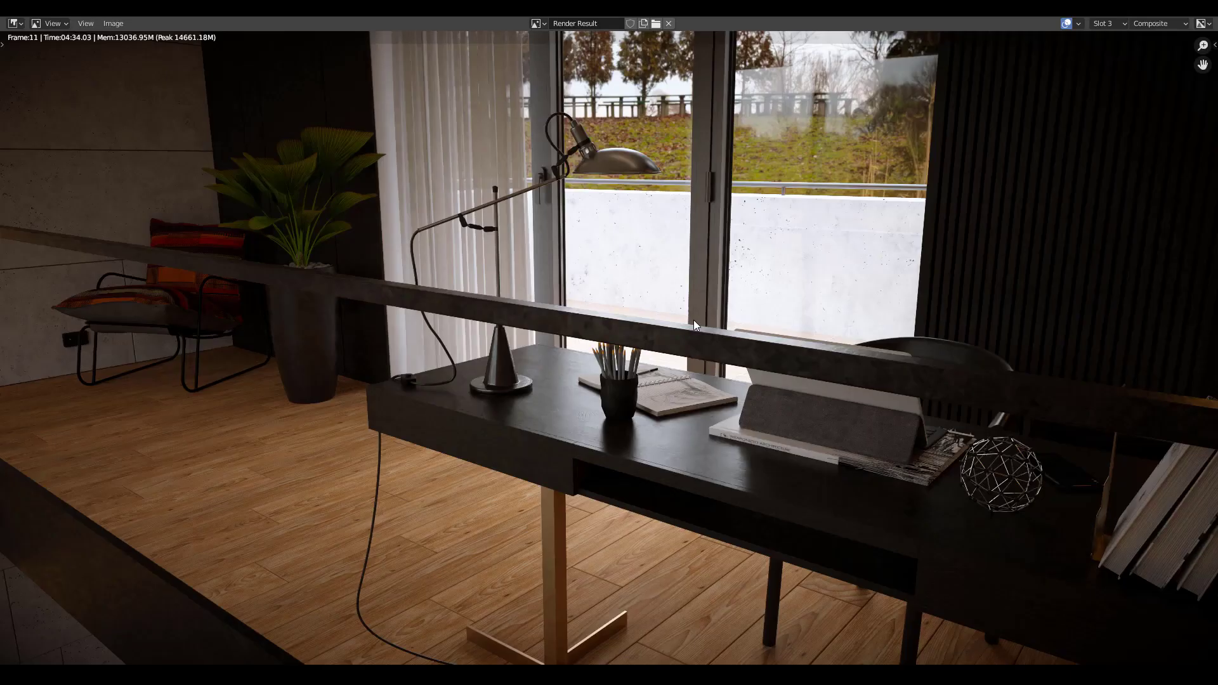